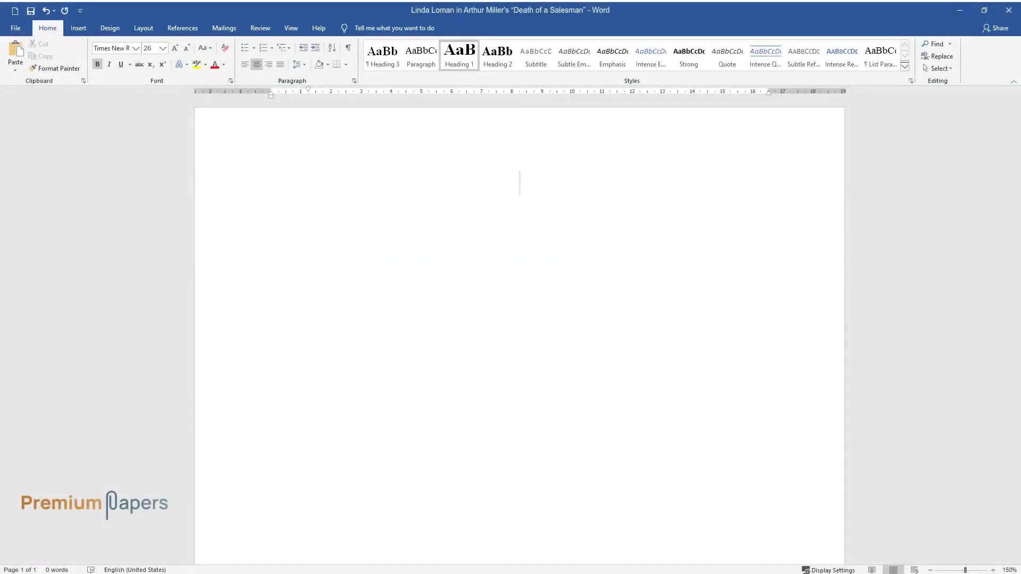
- Enter the essay heading "Linda Loman in Arthur Miller's “Death of a Salesman”" and start a body paragraph beneath it
{"action": "type", "text": "Linda Loman i"}
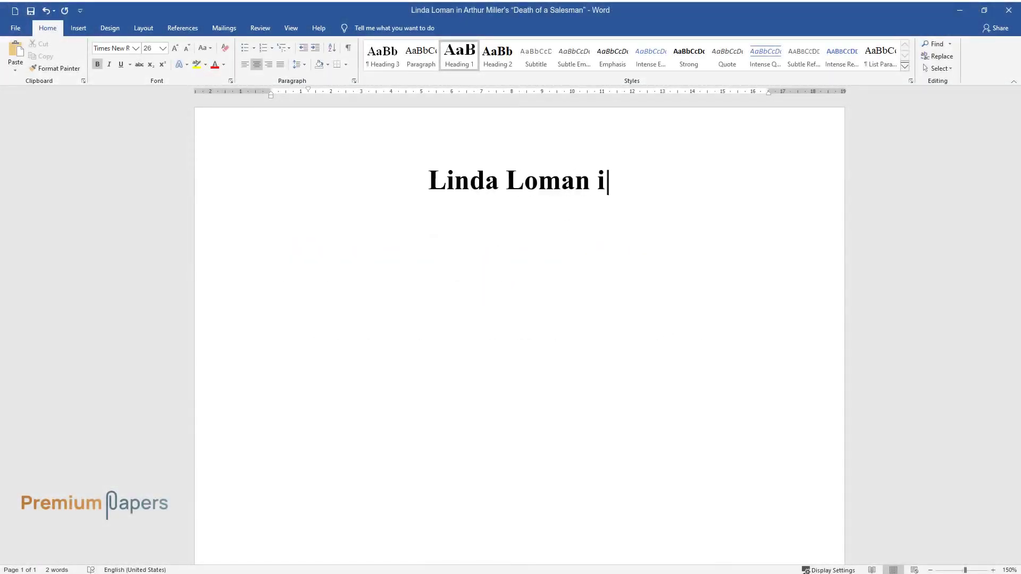
{"action": "type", "text": "n Arthur Miller's \"Death of a Salesman\""}
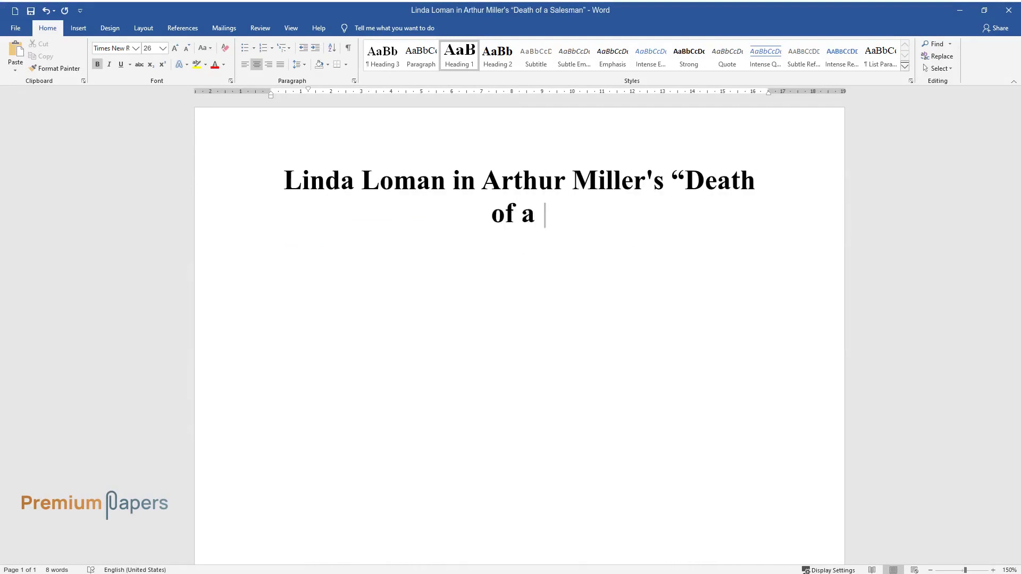
{"action": "key", "text": "Return"}
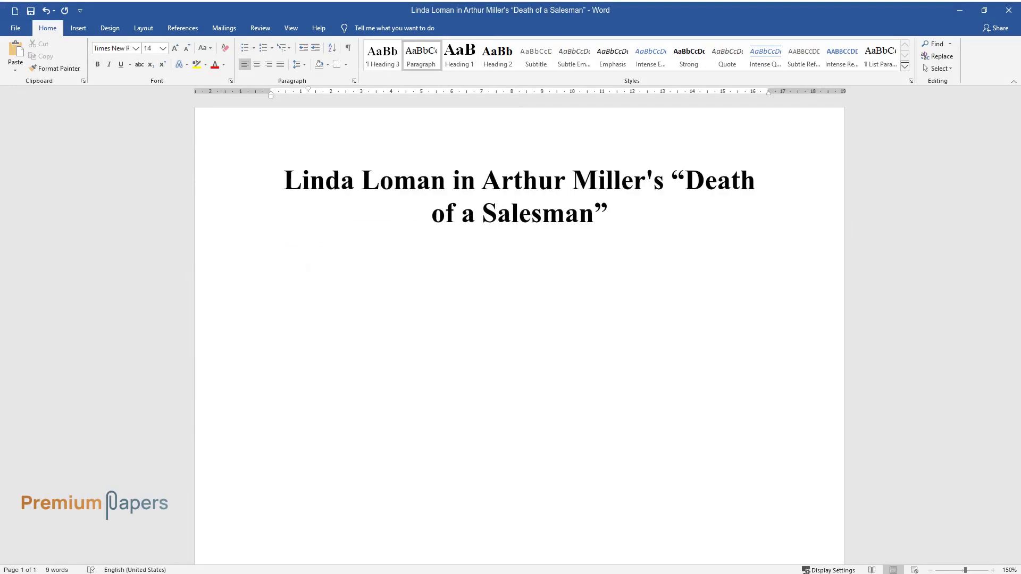
- Write the opening sentence: the play exposes the real life of a typical American middle-class man dedicating most of his life to a private company
{"action": "type", "text": "\"Death of a Salesman\" written by Arthur Miller, exposes th"}
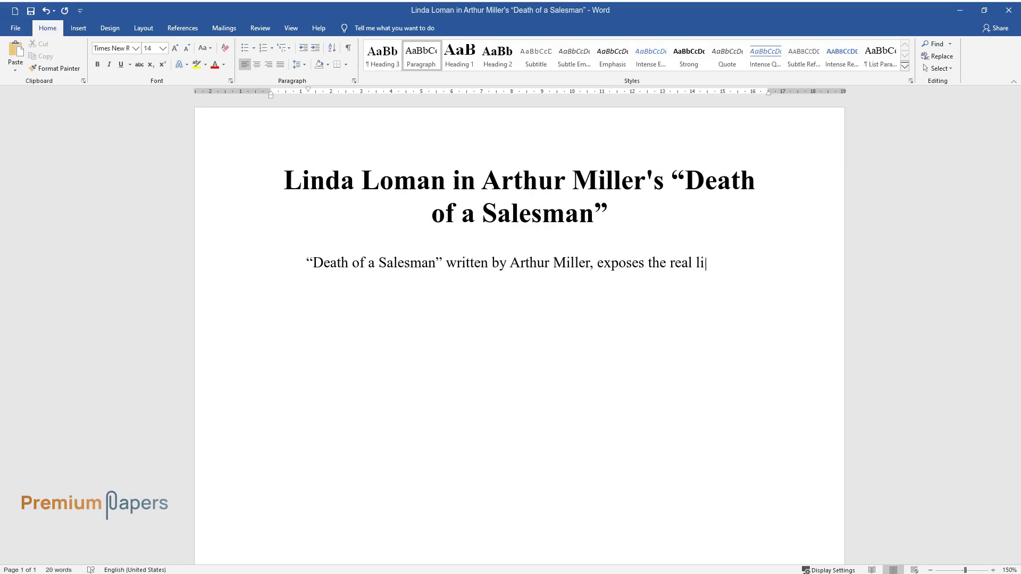
{"action": "type", "text": "e real life of a typical American middle-cla"}
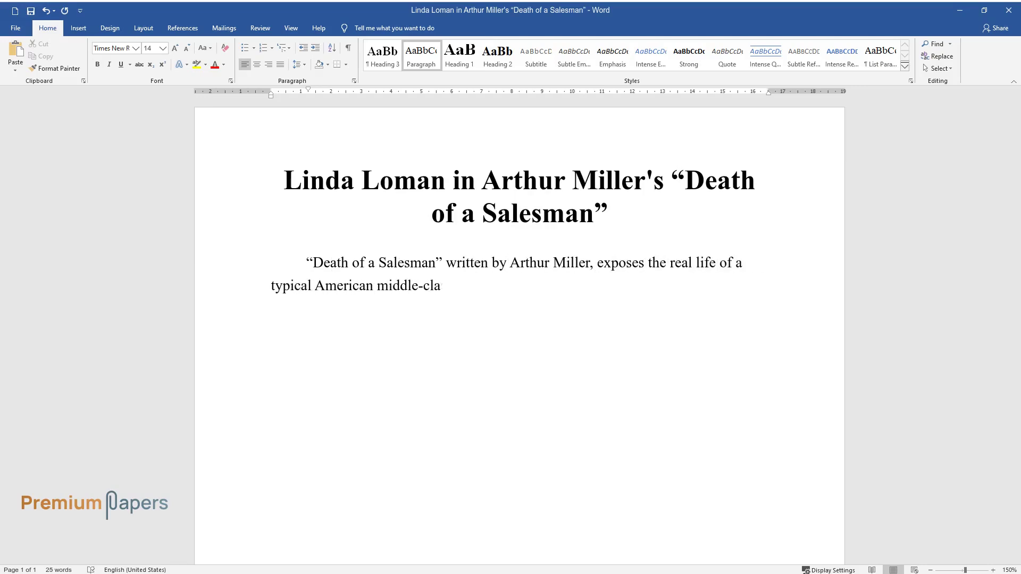
{"action": "type", "text": "ss man who dedicates most of his li"}
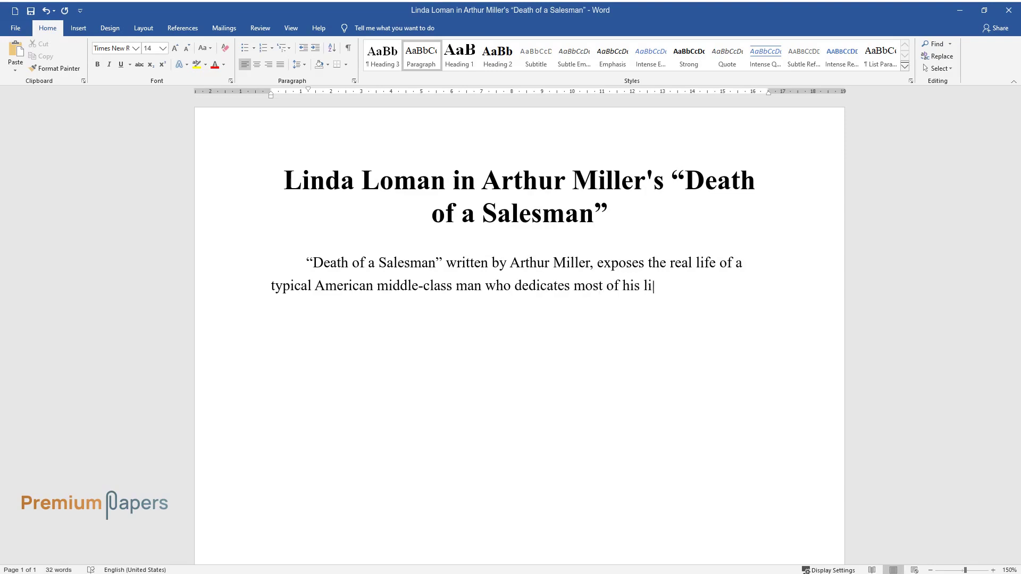
{"action": "type", "text": "fe to a private company. The major themes of"}
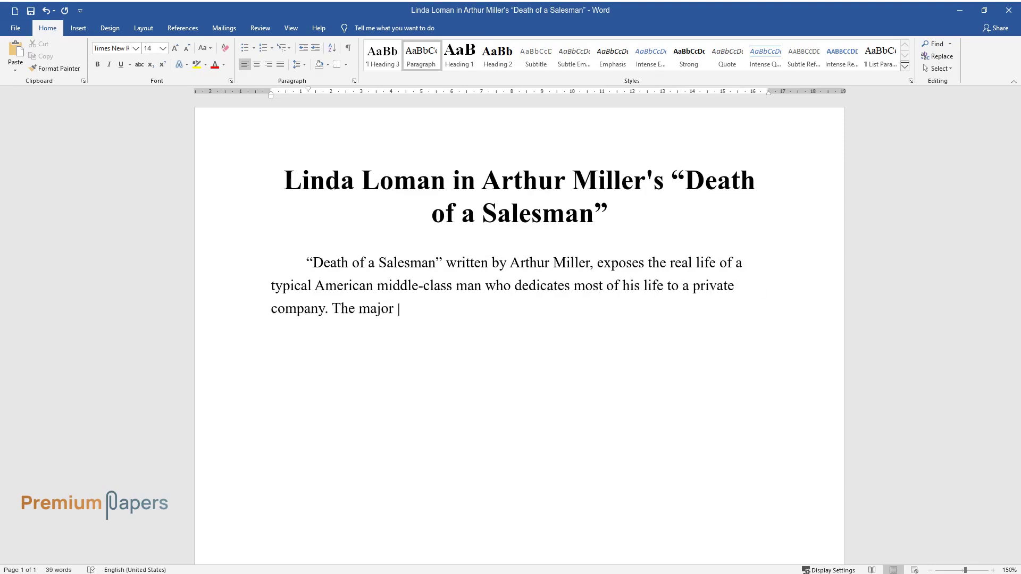
- Add the sentence naming the play's major themes as the failure of American success myth and reality versus illusion
{"action": "type", "text": " Miller’s “Death of a Sale"}
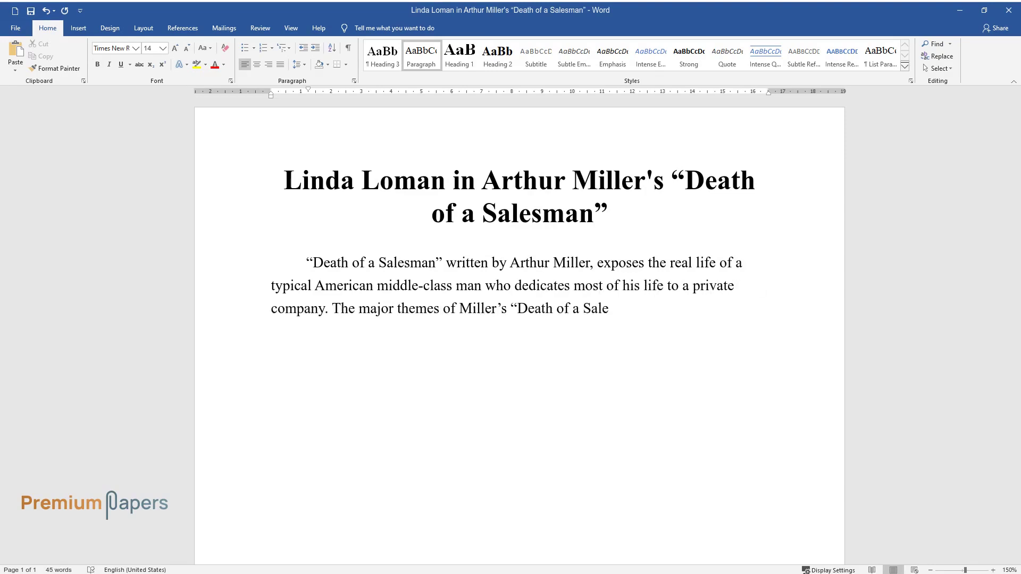
{"action": "type", "text": "sman” are the failure of American success my"}
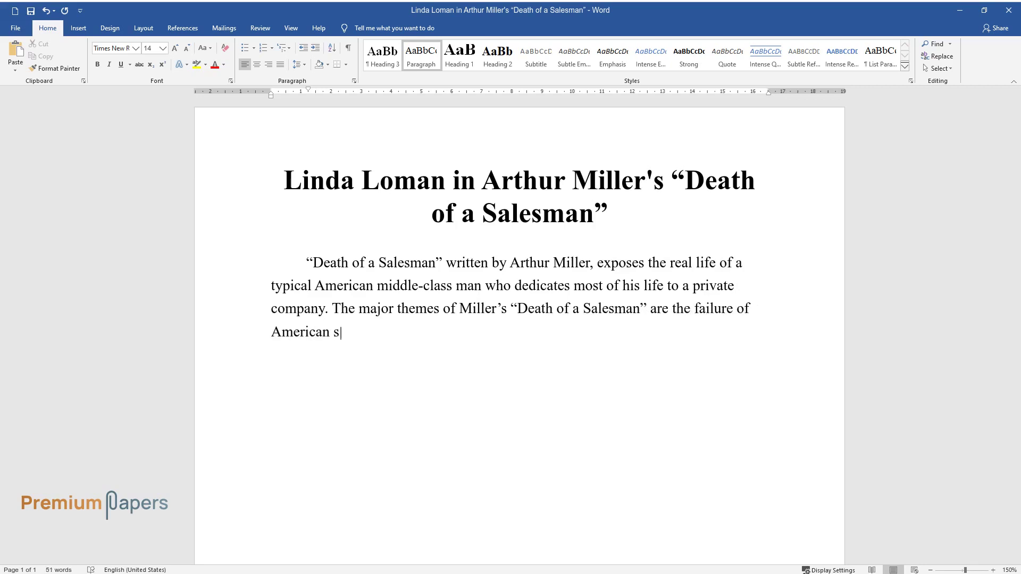
{"action": "type", "text": "th and reality versus ill"}
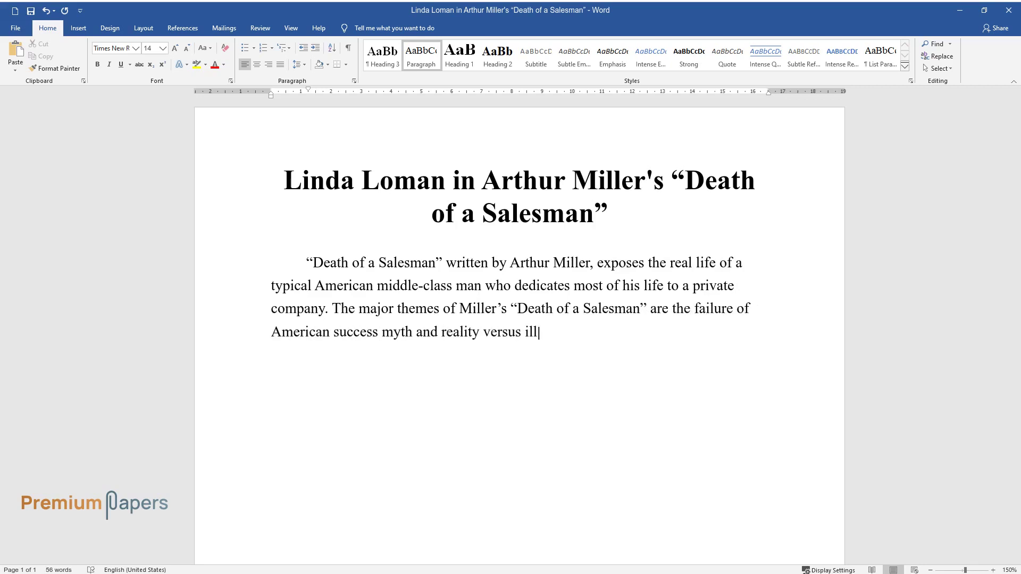
{"action": "type", "text": "usion. The central character in the"}
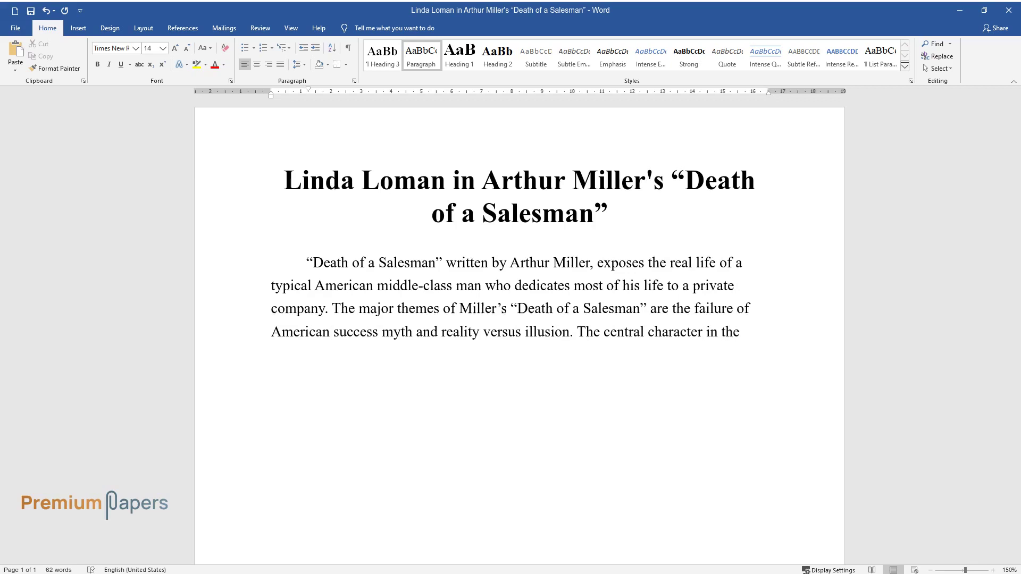
- Continue with Willy Loman and his wife Linda failing to understand society's real pulse, and Miller portraying Linda as the most inscrutable and complex character
{"action": "type", "text": " play, Willy Loman, and his wife Lin"}
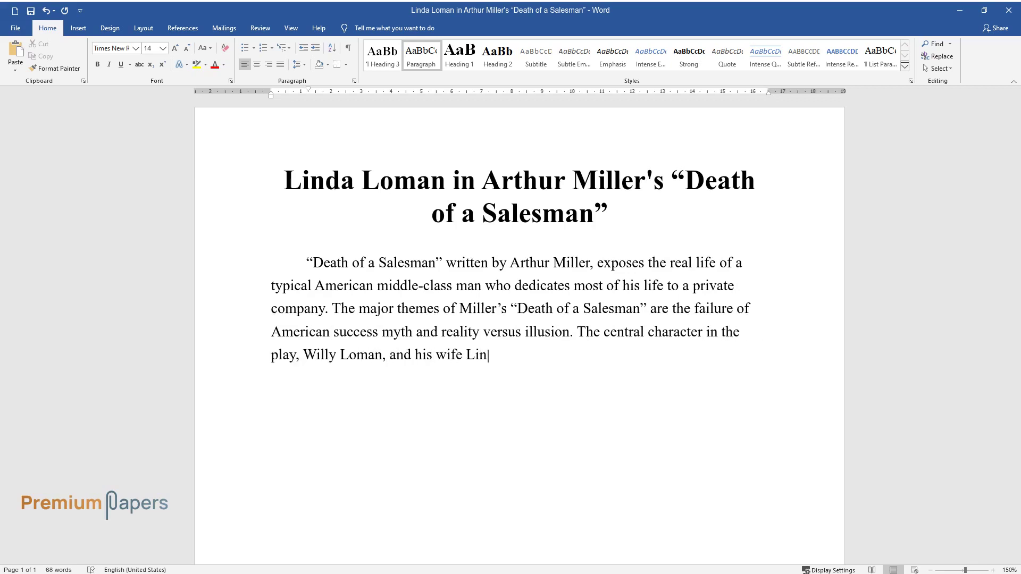
{"action": "type", "text": "da fail to understand the real puls"}
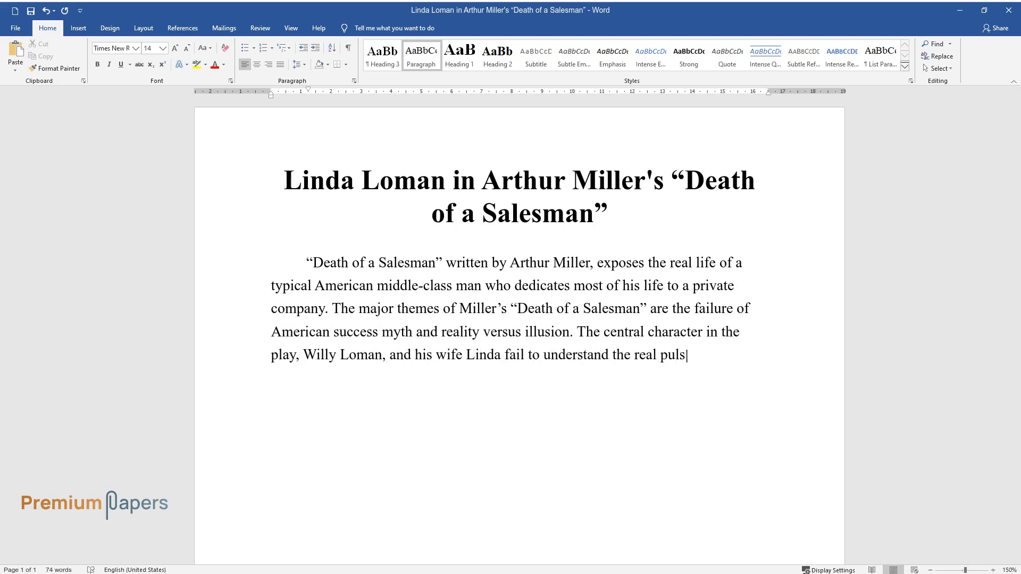
{"action": "type", "text": "e of society. Arthur Miller portray"}
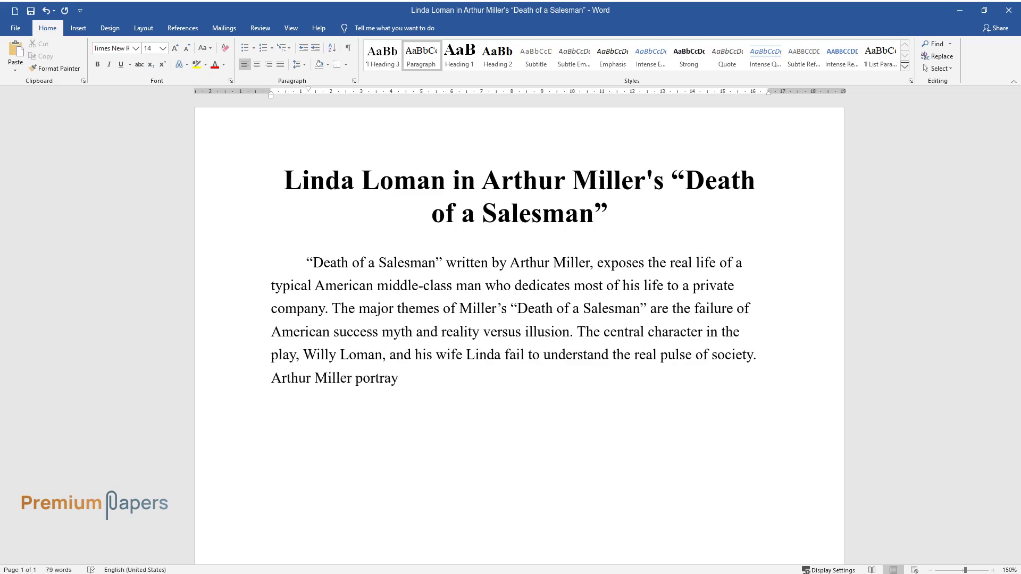
{"action": "type", "text": "s the character of Linda Loman as th"}
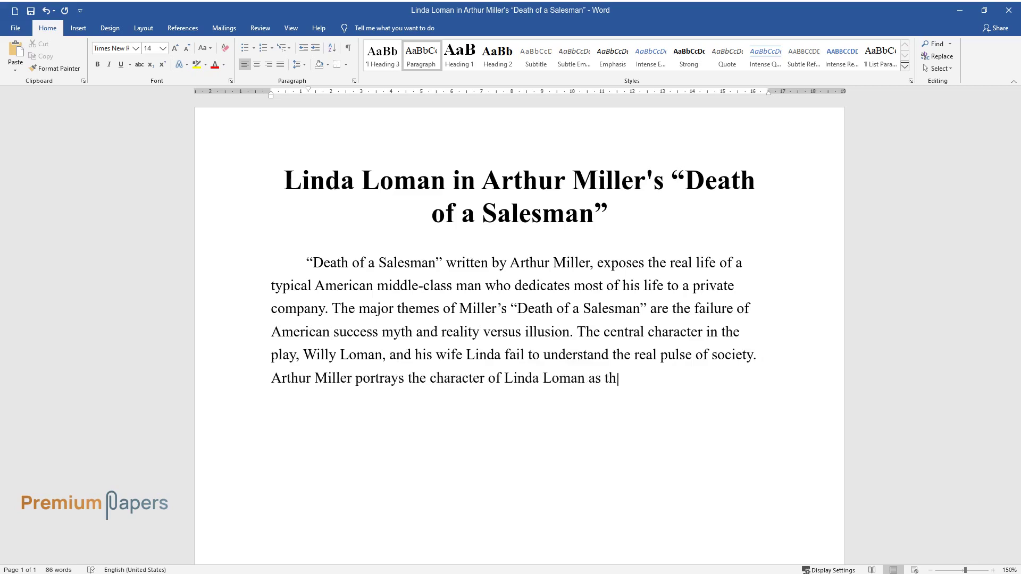
{"action": "type", "text": "e most inscrutable and complex one"}
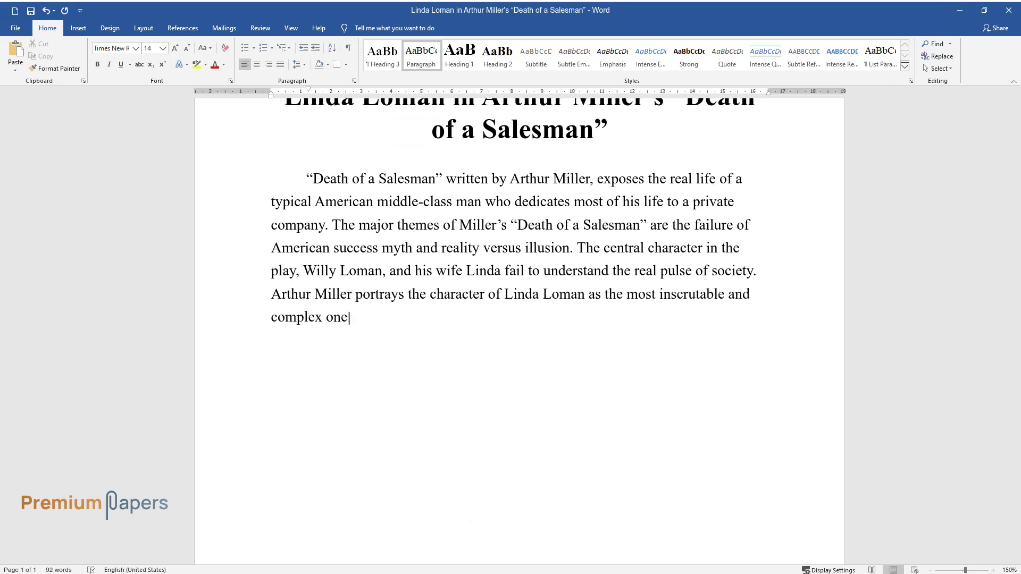
- Finish the introduction with the female characters, especially Linda, playing a significant role and creating questions about the subjugated life of middle-class American women
{"action": "type", "text": " in the play. Analyzing Arthur Mille"}
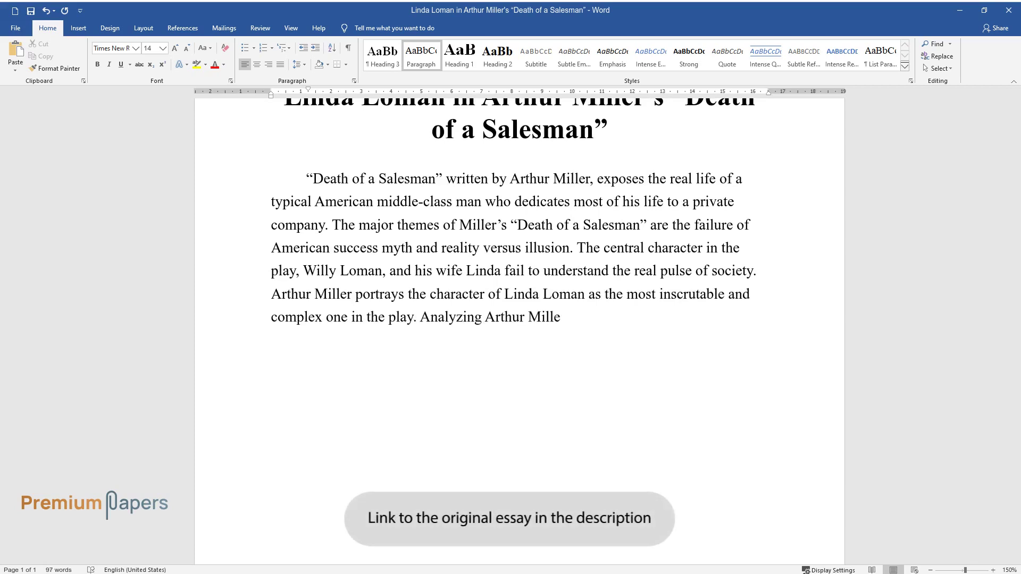
{"action": "type", "text": "r's play \"Death of a Salesman\" one can see that the female ch"}
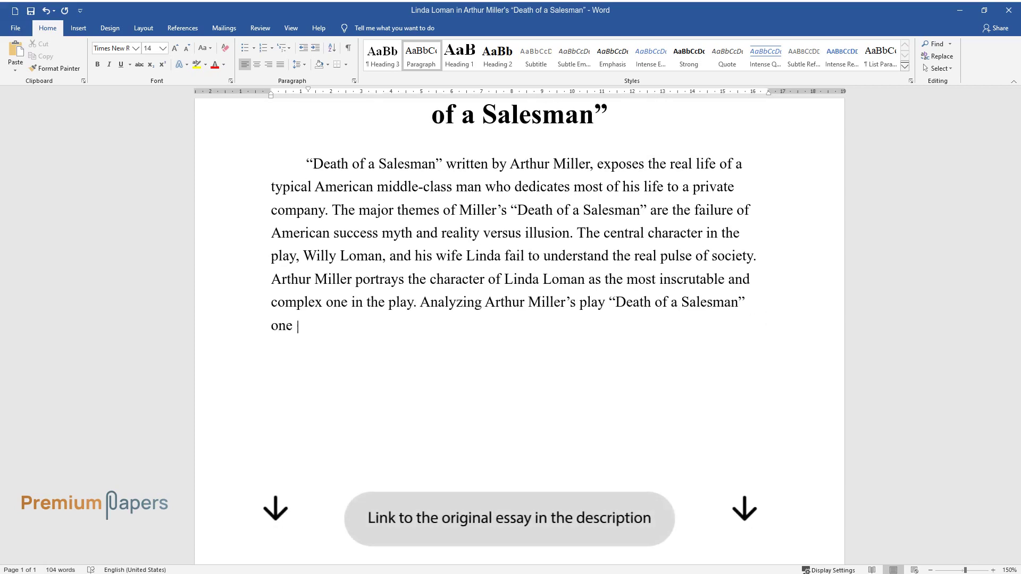
{"action": "type", "text": "aracters,"}
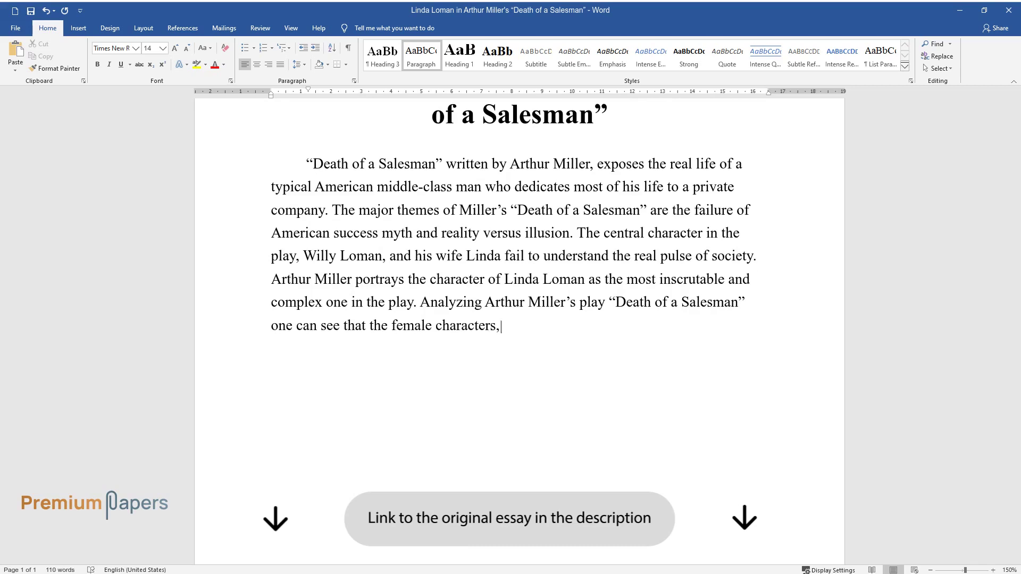
{"action": "type", "text": " especially Linda, play a significa"}
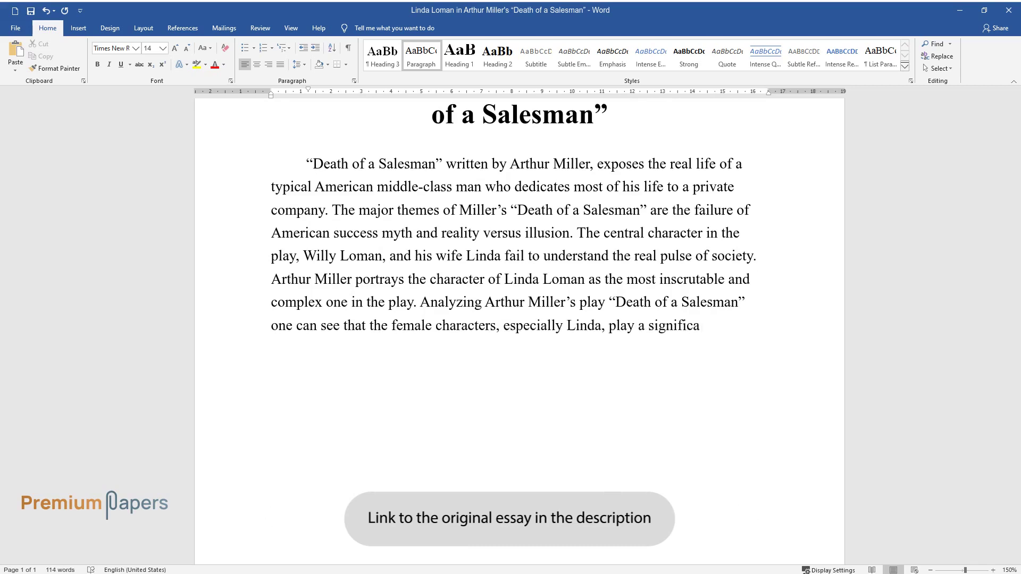
{"action": "type", "text": "nt role and they create questions a"}
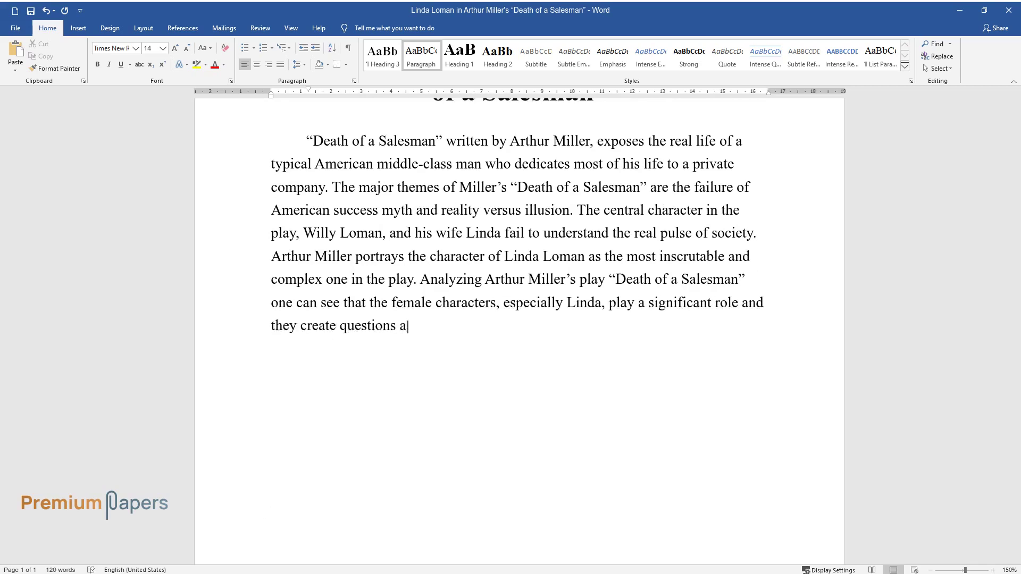
{"action": "type", "text": "bout the subjugated life of middle-class American women."}
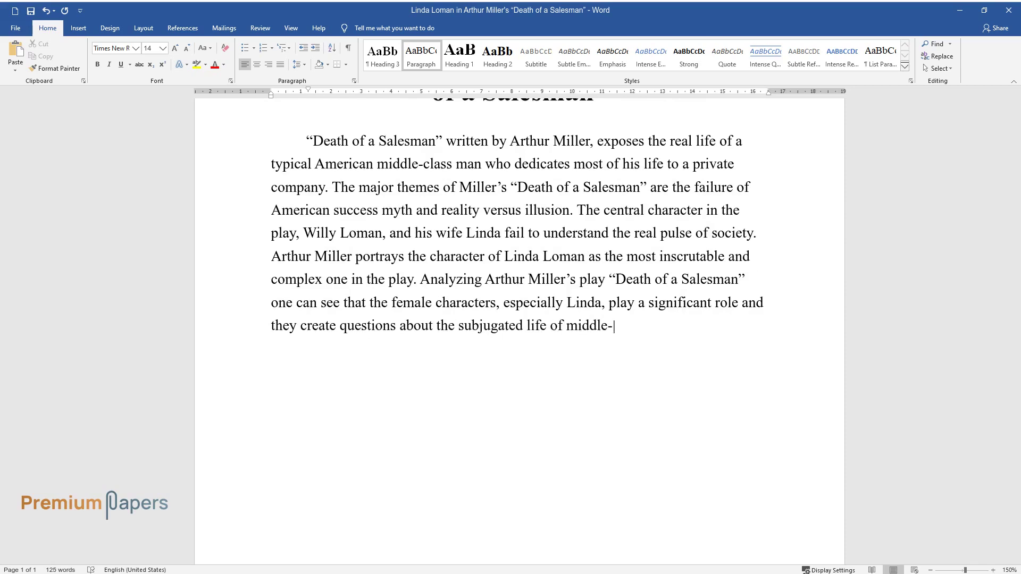
{"action": "key", "text": "Return"}
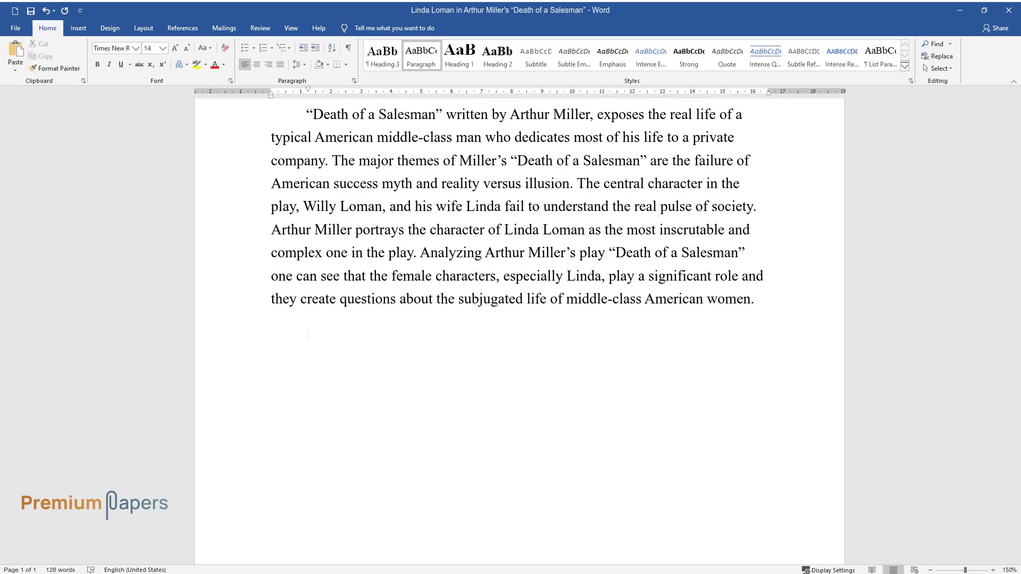
- Begin the second paragraph with Linda as a lovable, responsible wife who hides the truth to protect her husband and embraces the family by encouraging him
{"action": "type", "text": "In this play, Linda plays"}
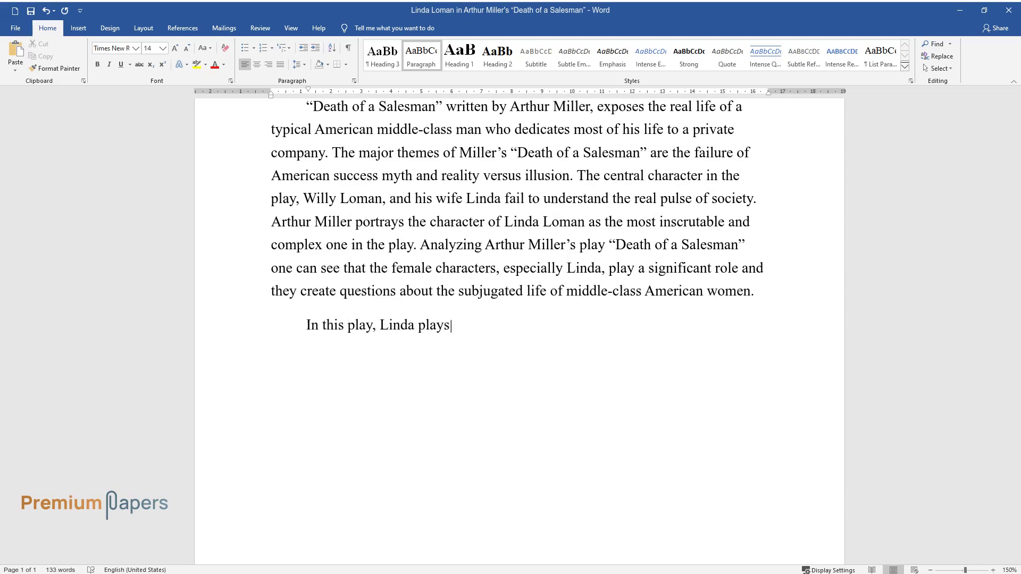
{"action": "type", "text": " the role of a lovable and responsi"}
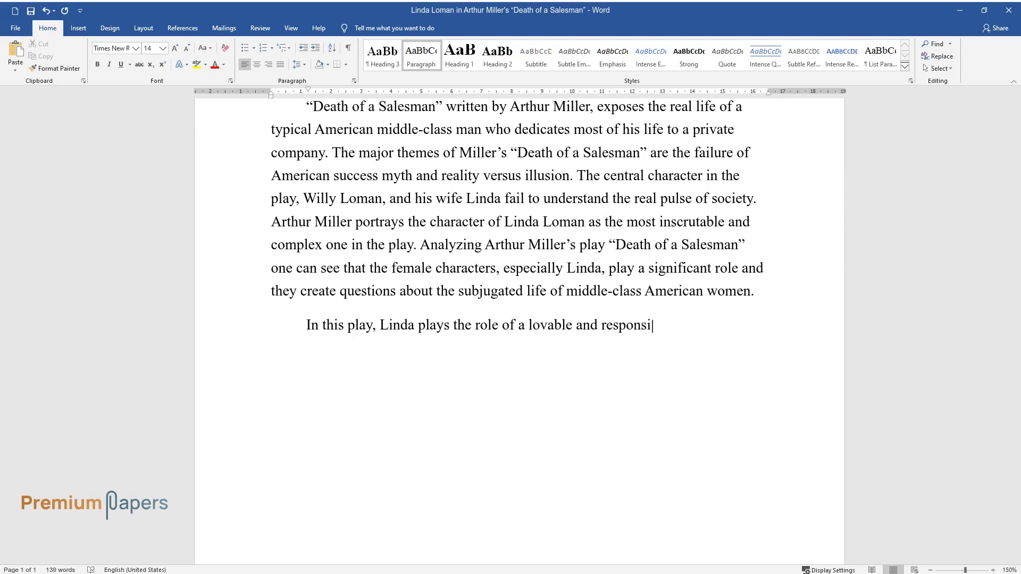
{"action": "type", "text": "ble wife who tries to hide the truth for the protection of her husband"}
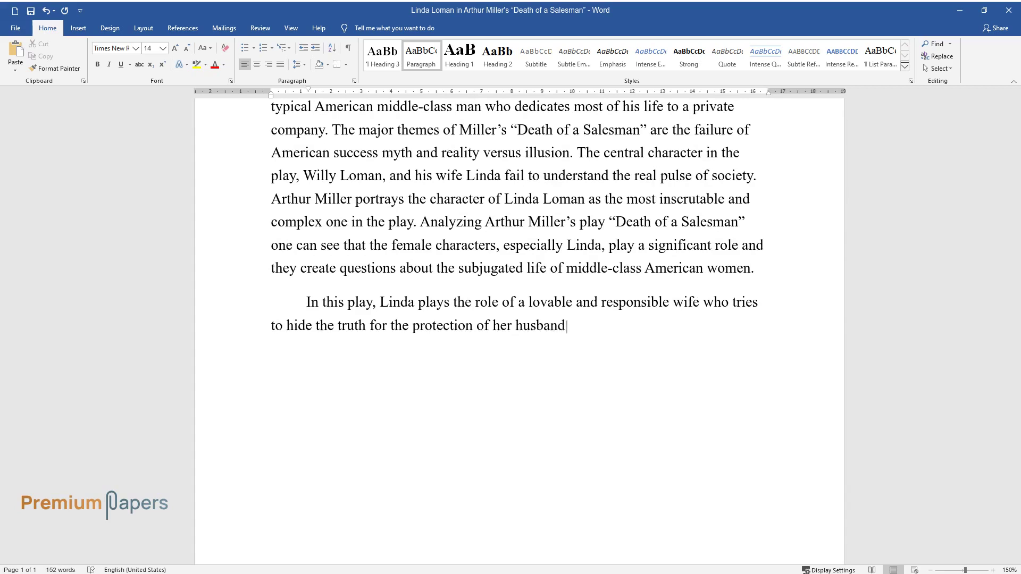
{"action": "type", "text": ". One can see that Linda embraces th"}
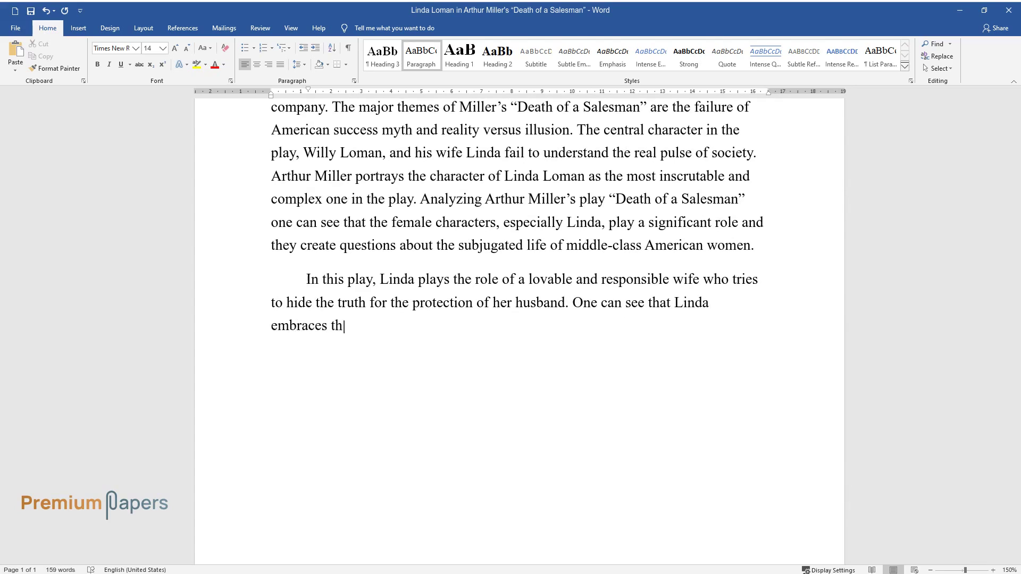
{"action": "type", "text": "e whole family together by encoura"}
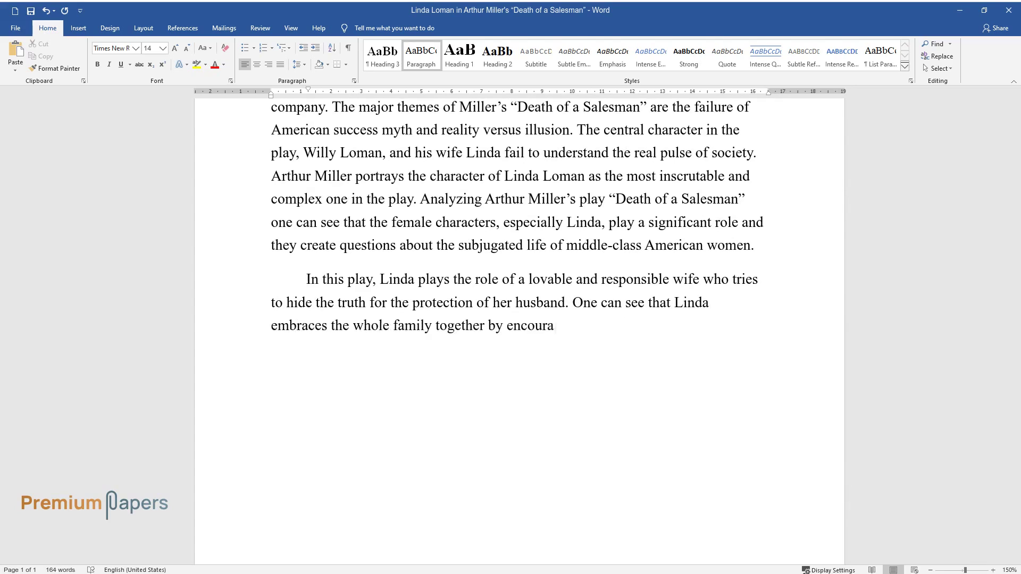
{"action": "type", "text": "ging her husband. Miller demonstrate"}
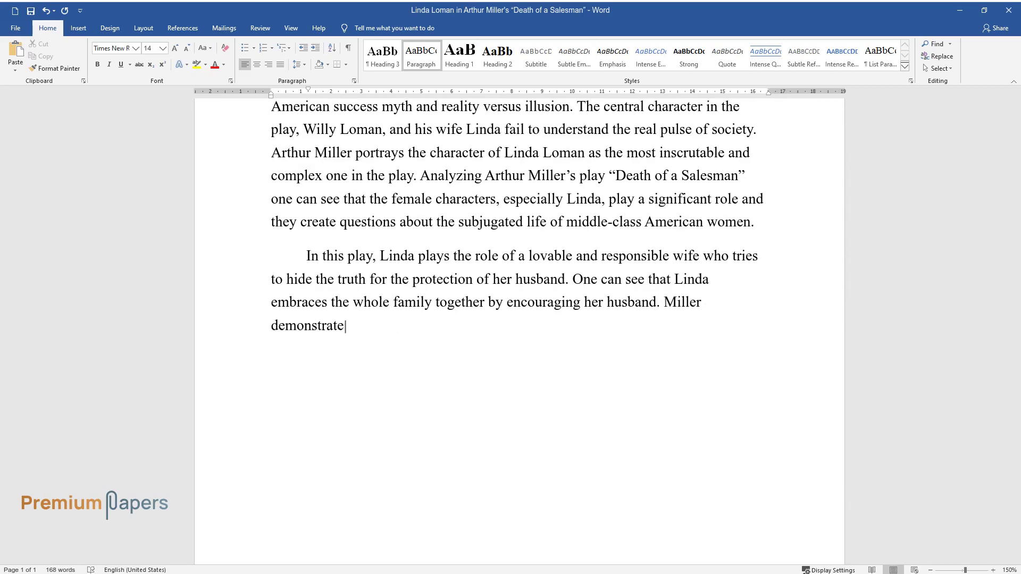
- Continue the second paragraph with Linda as not so self-reliant or self-governed, a devoted, hardworking wife holding her family together through suffering and desires
{"action": "type", "text": "s the character of Linda as not so "}
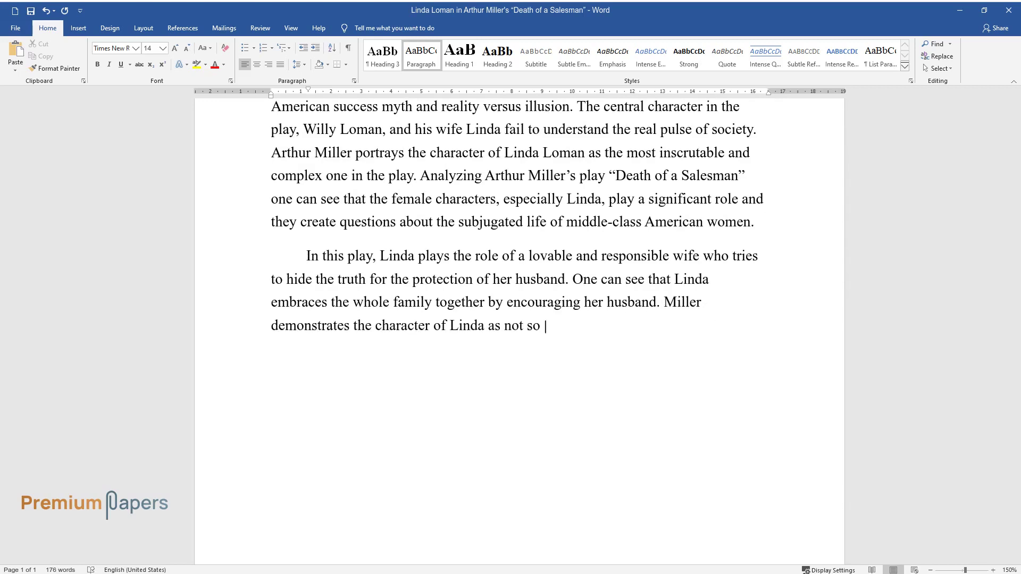
{"action": "type", "text": "self-reliant or self-governed. Lind"}
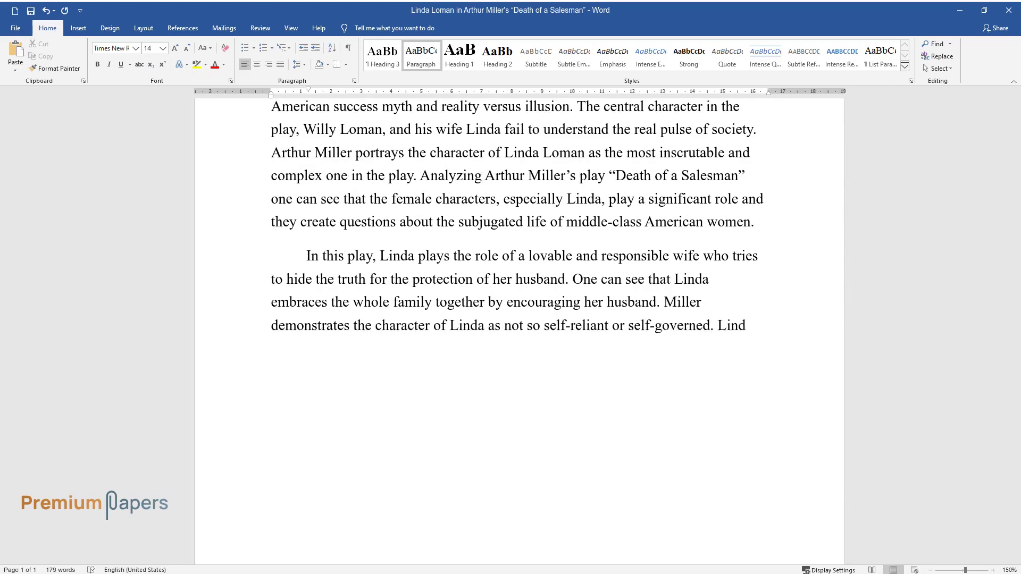
{"action": "type", "text": "a shows her willingness to be a dev"}
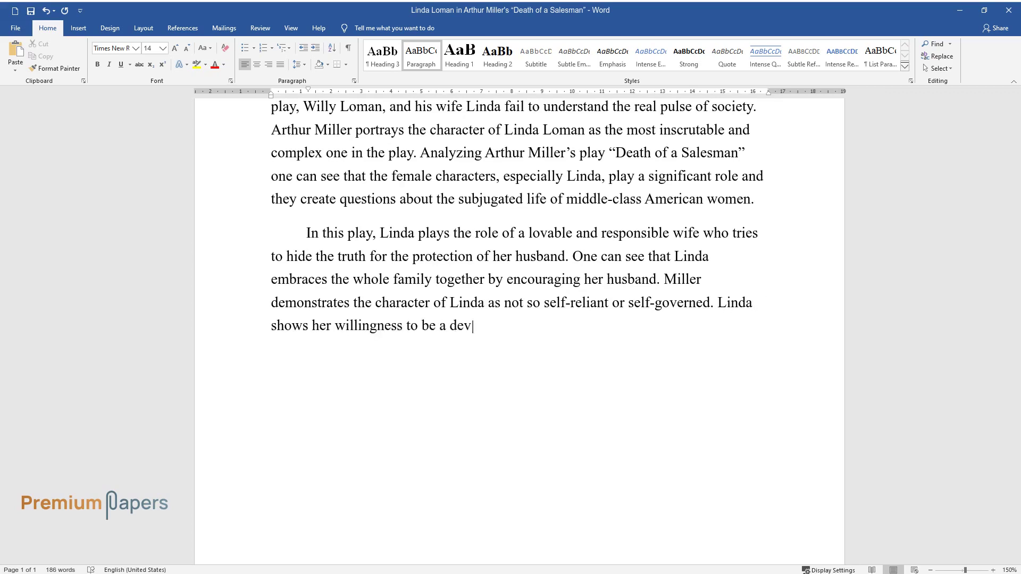
{"action": "type", "text": "oted and hardworking wife who alway"}
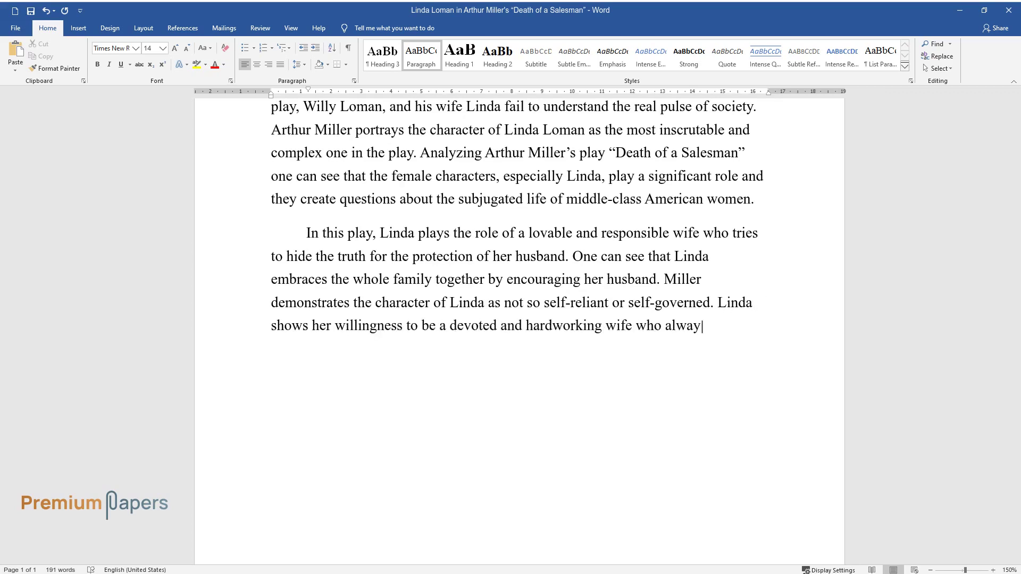
{"action": "type", "text": "s tries to hold her family together through suffering"}
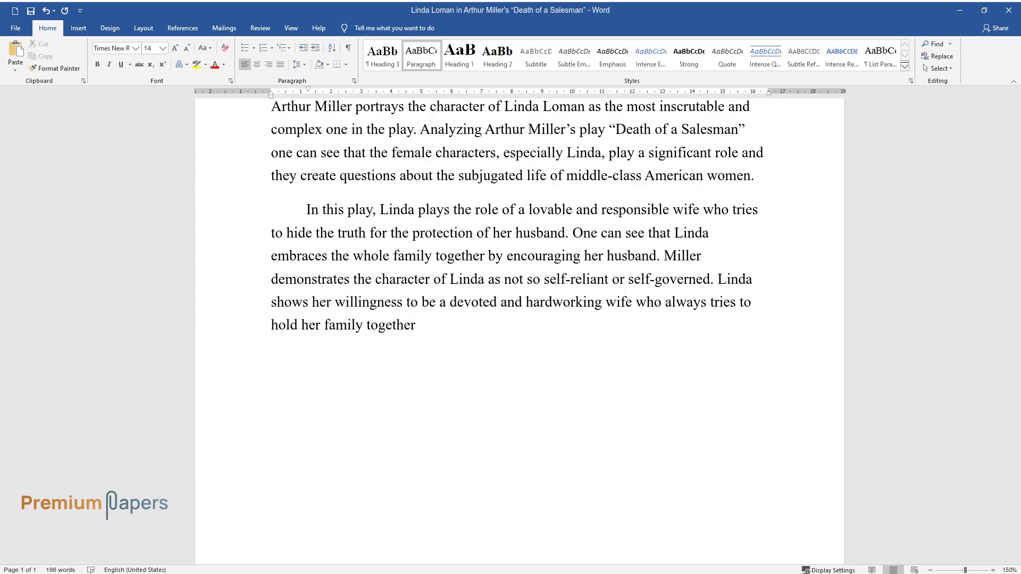
{"action": "type", "text": " and desires. Lin"}
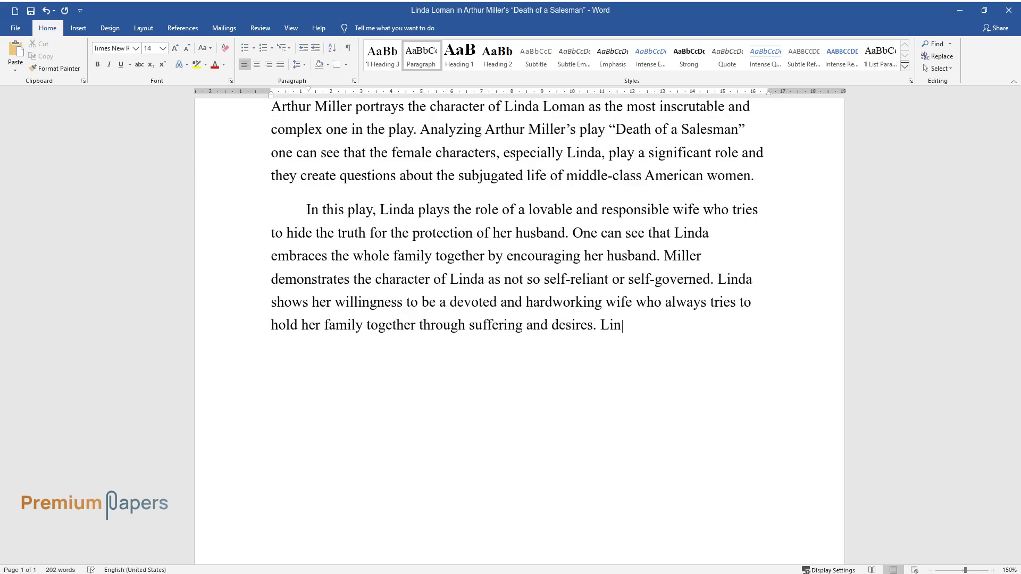
- Add that Linda and other female characters acquire limited vision, sheltered in the domestic role of resourceful wife and faithful supporter of the male dominating culture
{"action": "type", "text": "da and other female charac"}
{"action": "type", "text": "ters in t"}
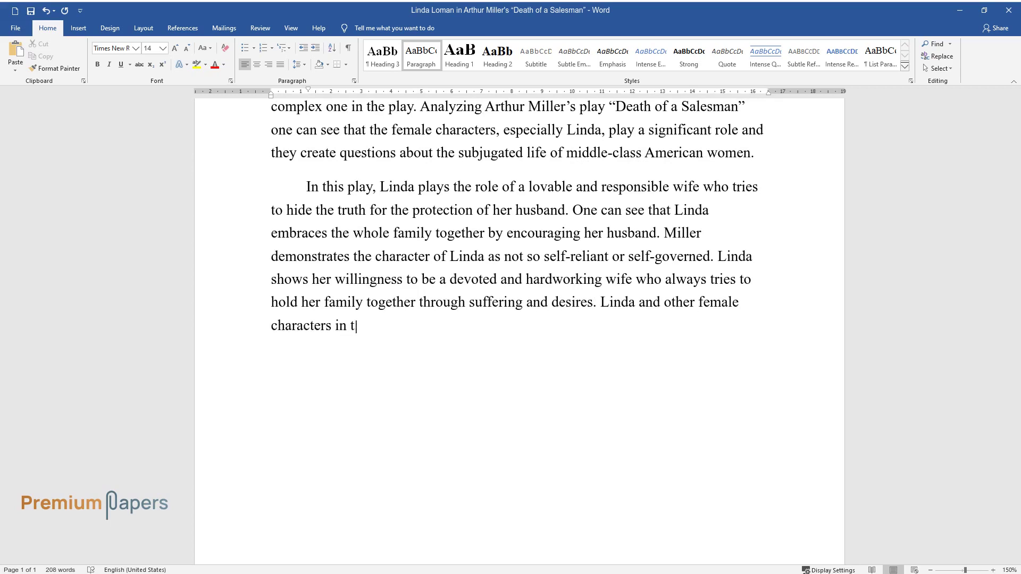
{"action": "type", "text": "he play become visible to acquire l"}
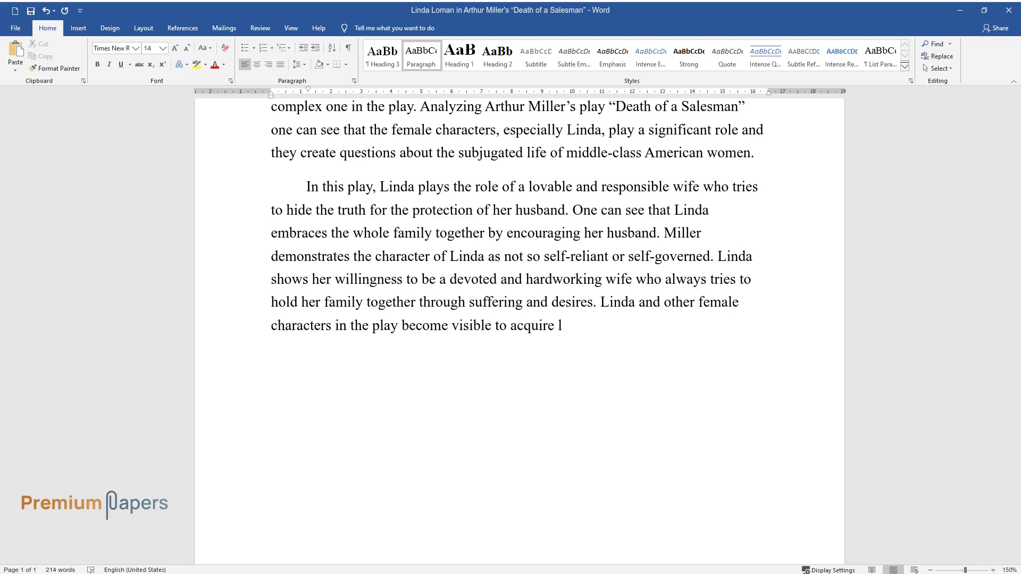
{"action": "type", "text": "imited vision and they are sheltere"}
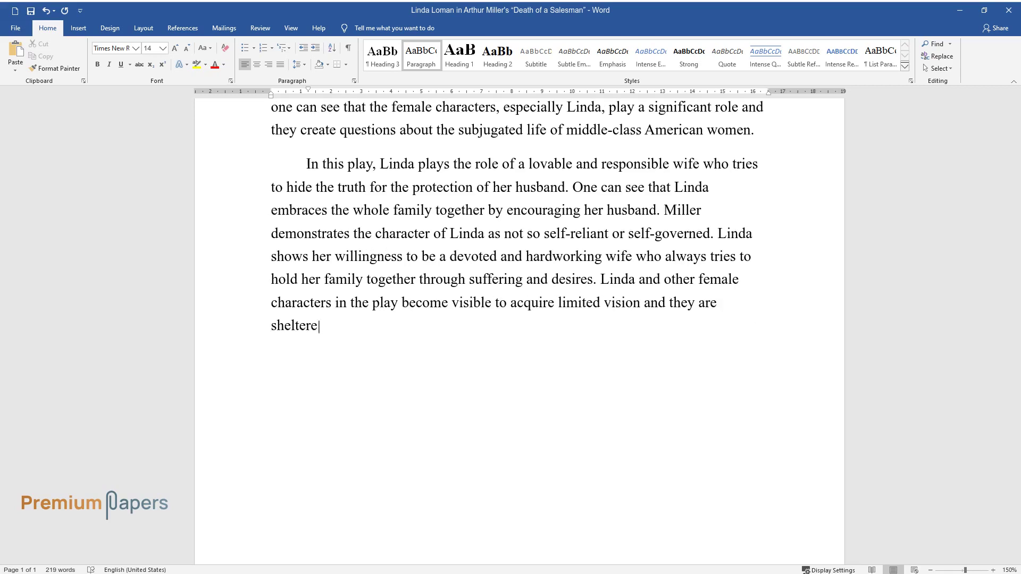
{"action": "type", "text": "d in the domestic role of resourcef"}
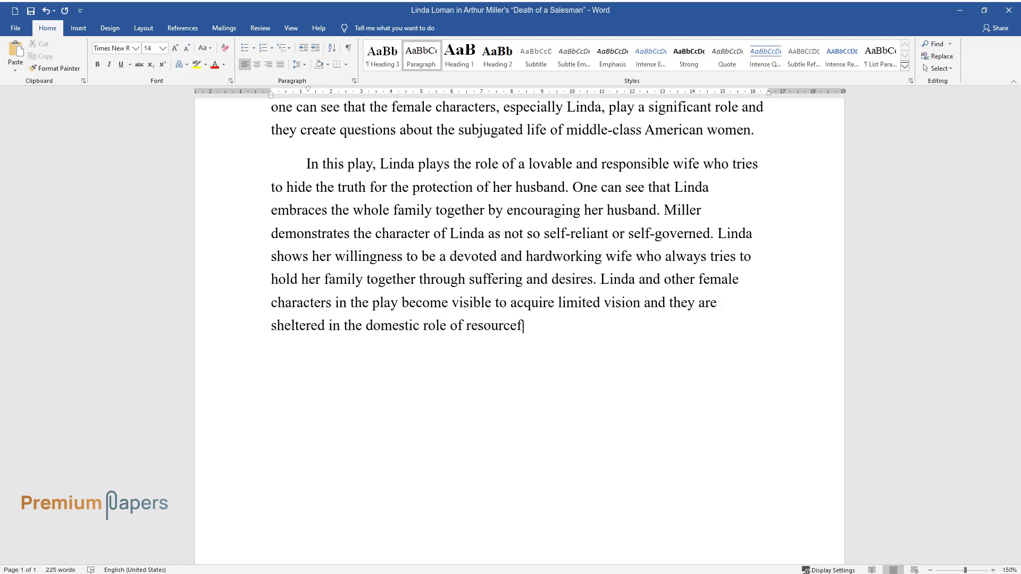
{"action": "type", "text": "ul wife and faithful supporter of th"}
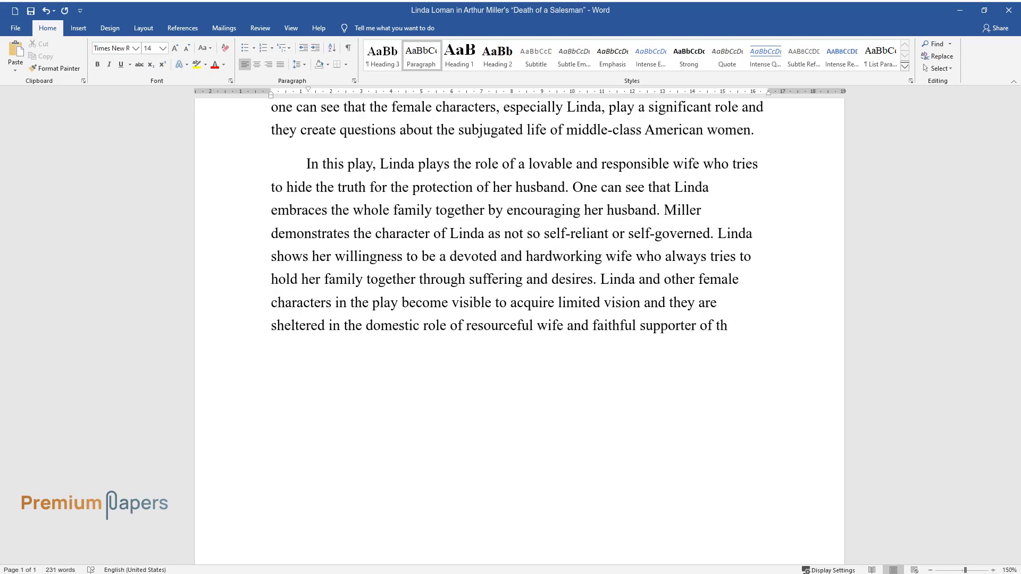
{"action": "type", "text": "e male dominating culture. Linda a"}
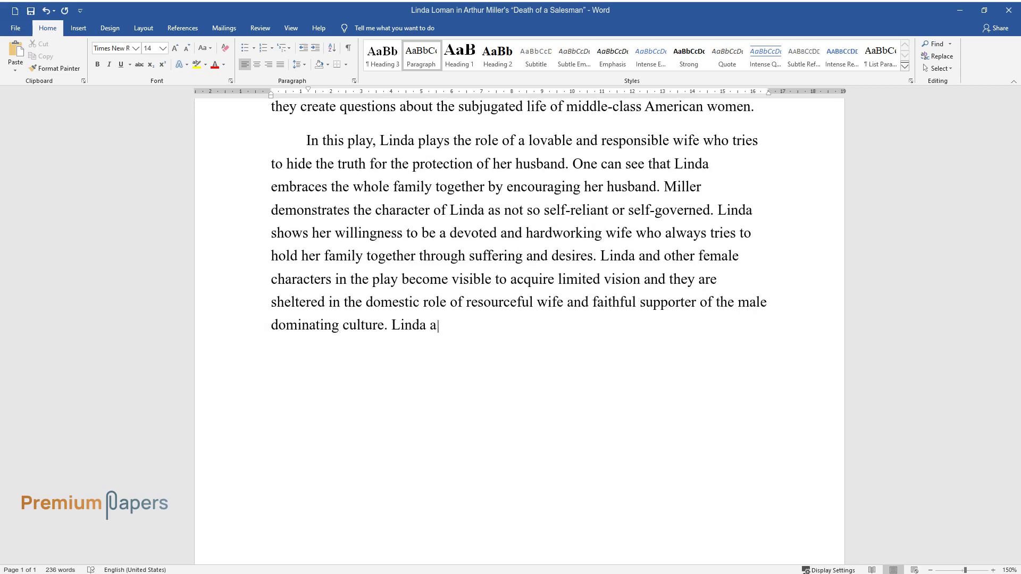
- Finish the second paragraph with Linda's positive relationship with her husband Willy and her compliments often acting as a sole source of motivation
{"action": "type", "text": "lways keeps a positive relationship"}
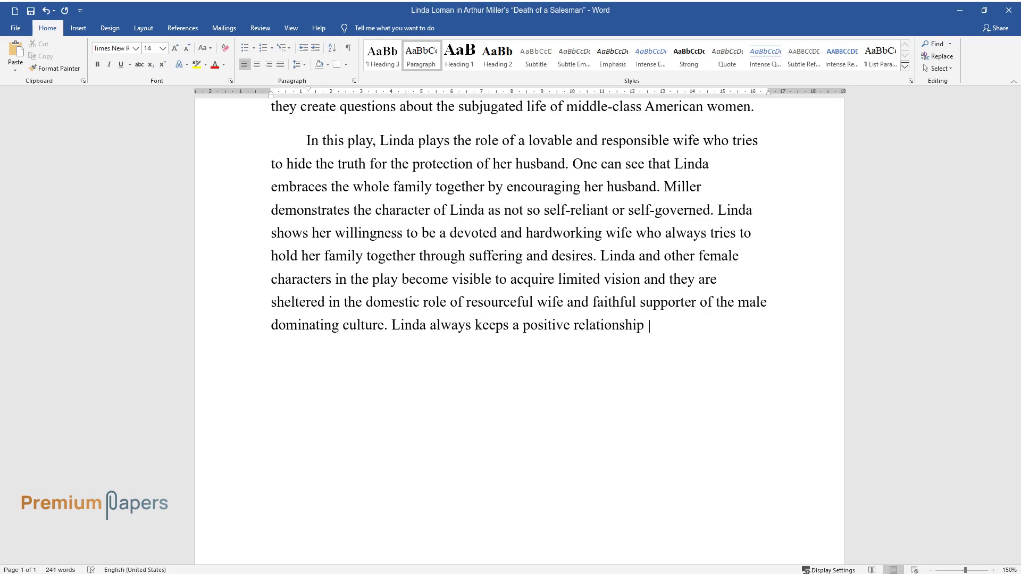
{"action": "type", "text": " with her husband Willy and her compliments "}
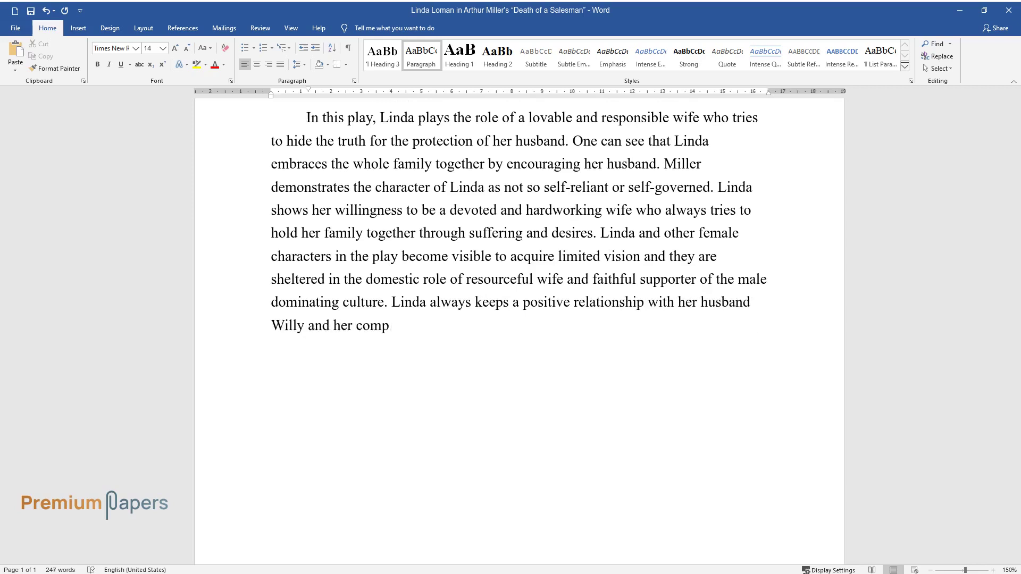
{"action": "type", "text": "often act as a sole source of motivation."}
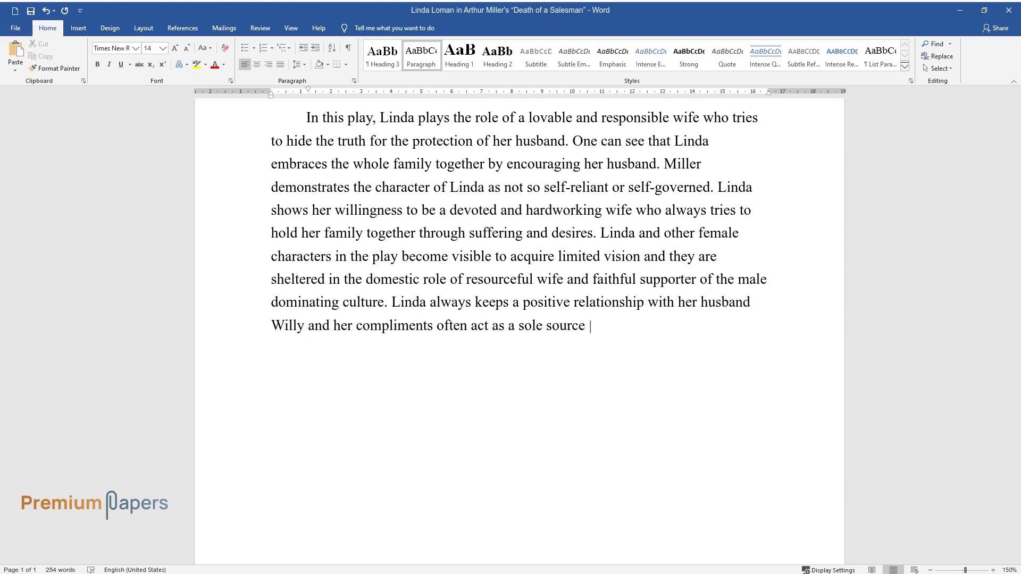
- Start a third paragraph saying that, analyzing the play, a reader can easily understand she is the only person who sincerely believes in Willy Loman
{"action": "key", "text": "Return"}
{"action": "type", "text": "An"}
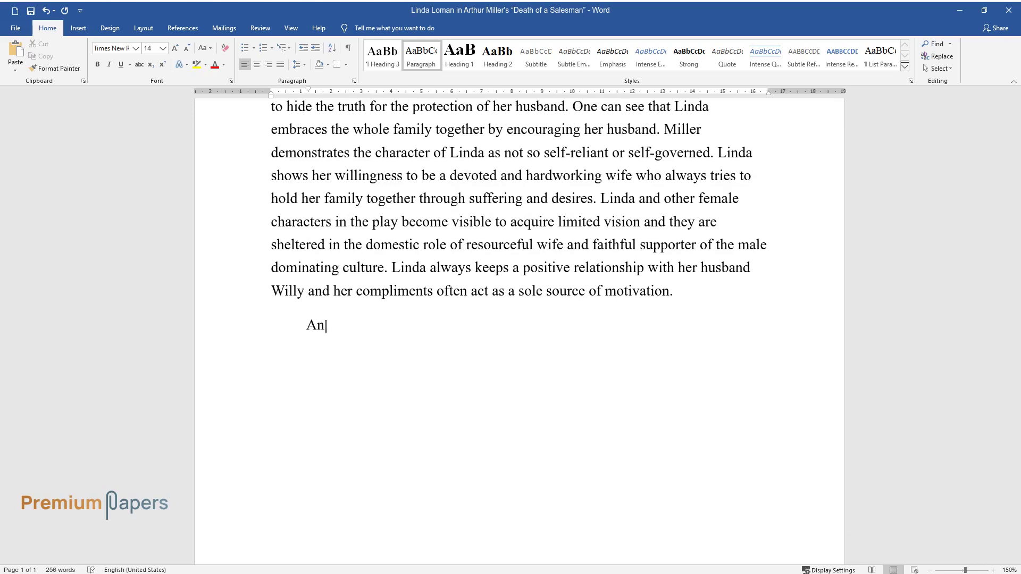
{"action": "type", "text": "alyzing the play, a reader can e"}
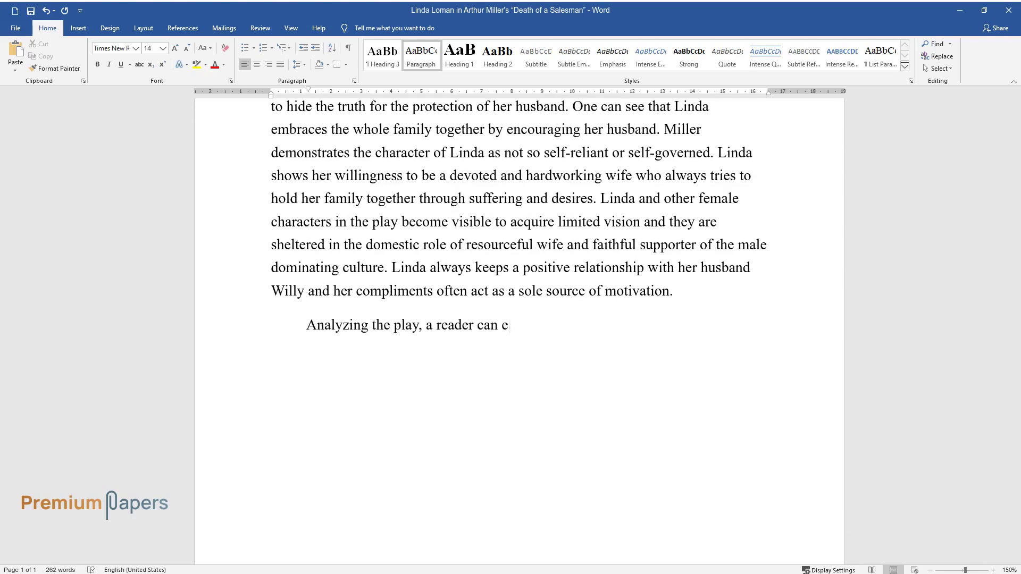
{"action": "type", "text": "asily understand that she is the"}
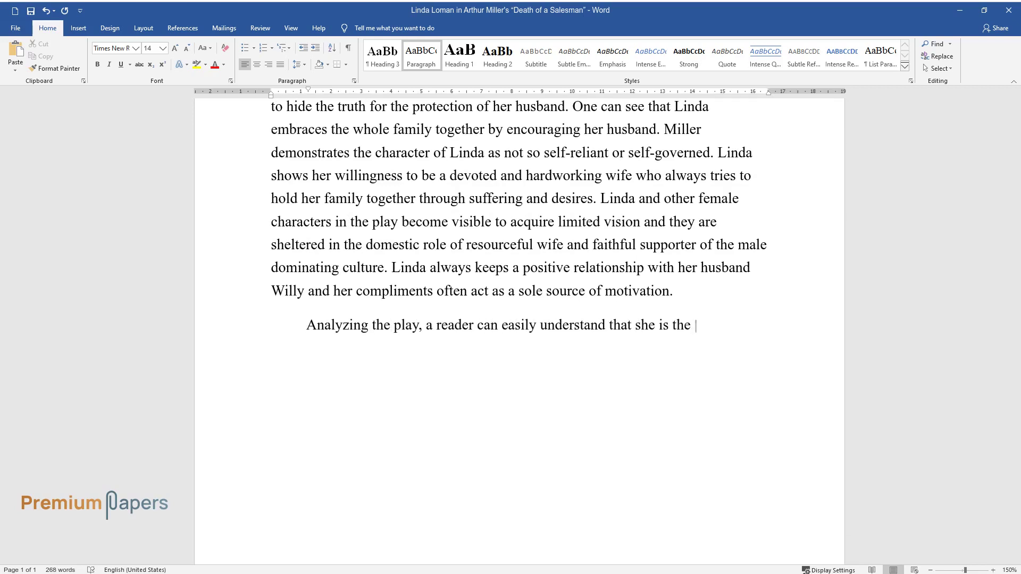
{"action": "type", "text": " only person who sincerely believ"}
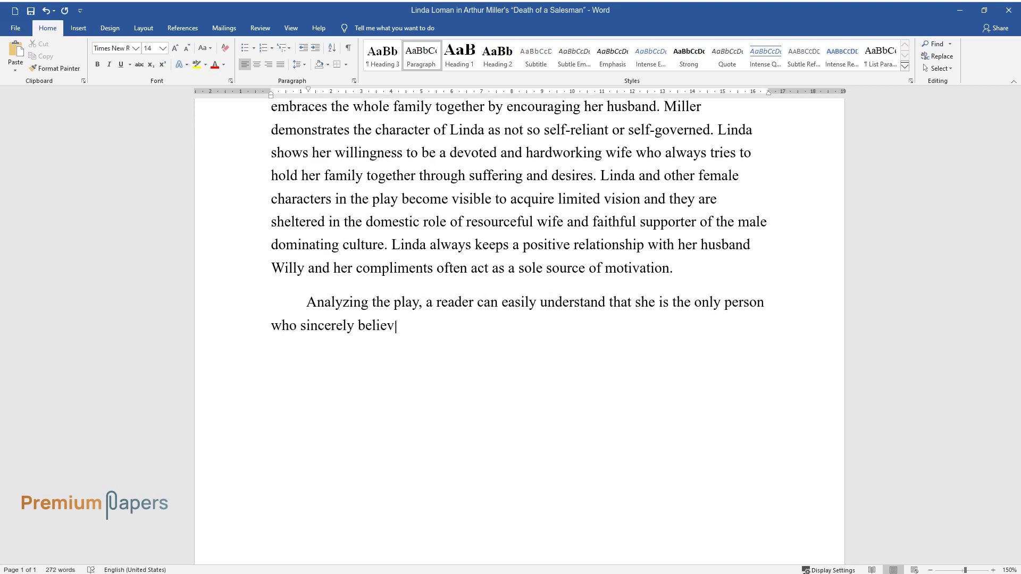
{"action": "type", "text": "es in Willy Loman. Linda is very"}
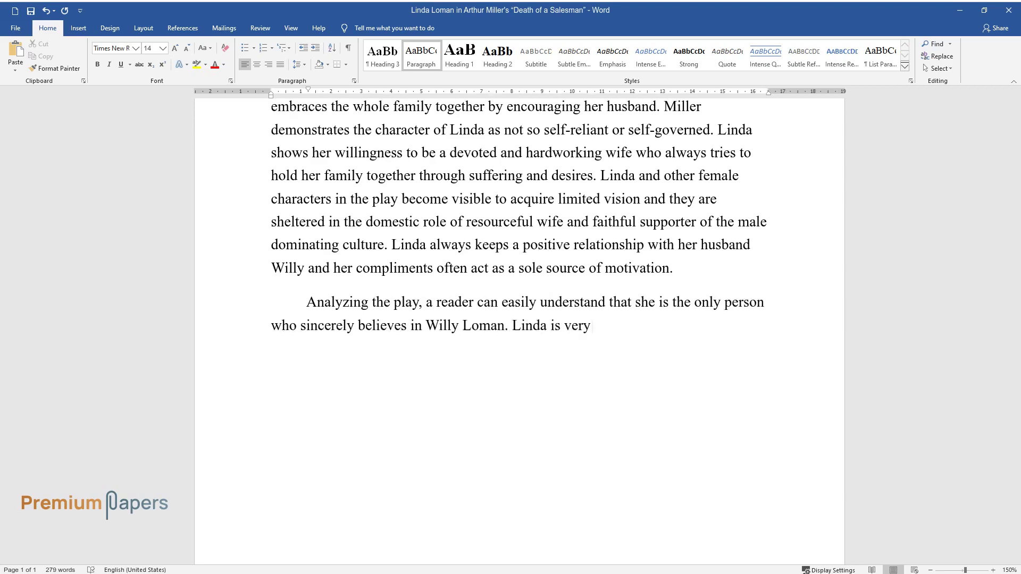
- Describe Linda as very truthful and responsible to Willy, knowing his financial problems and giving consolation and moral support to her beloved husband
{"action": "type", "text": " truthful and responsible to Willy. Linda knows "}
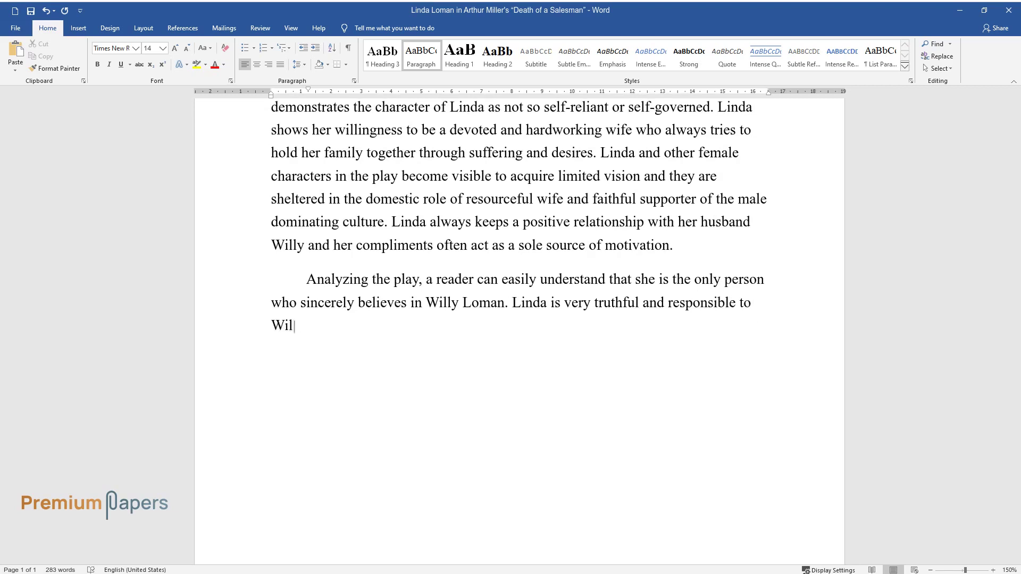
{"action": "type", "text": "her husband's fin"}
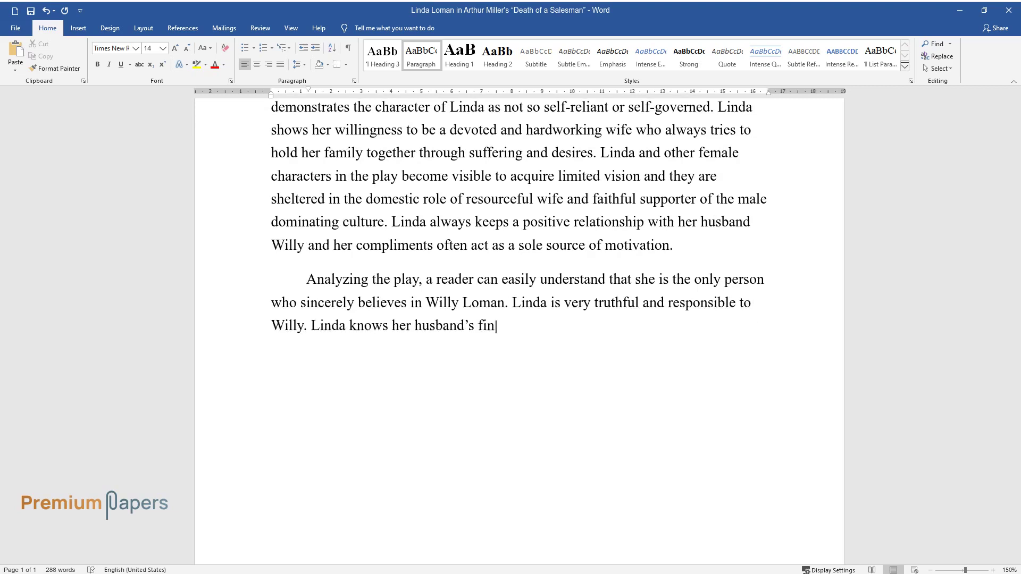
{"action": "type", "text": "ancial problems and she gives co"}
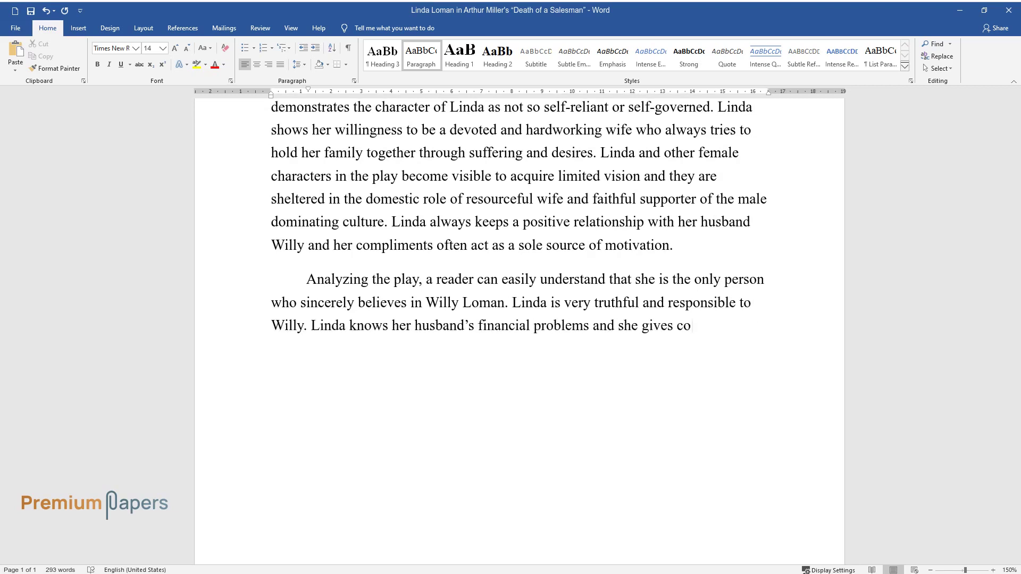
{"action": "type", "text": "nsolation and moral support to h"}
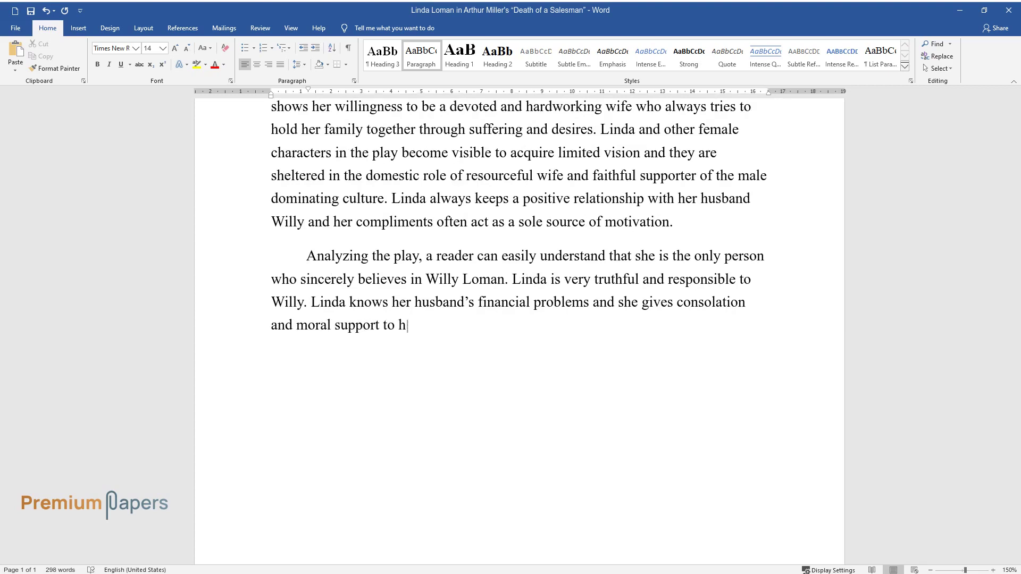
{"action": "type", "text": "er beloved husband. It is crysta"}
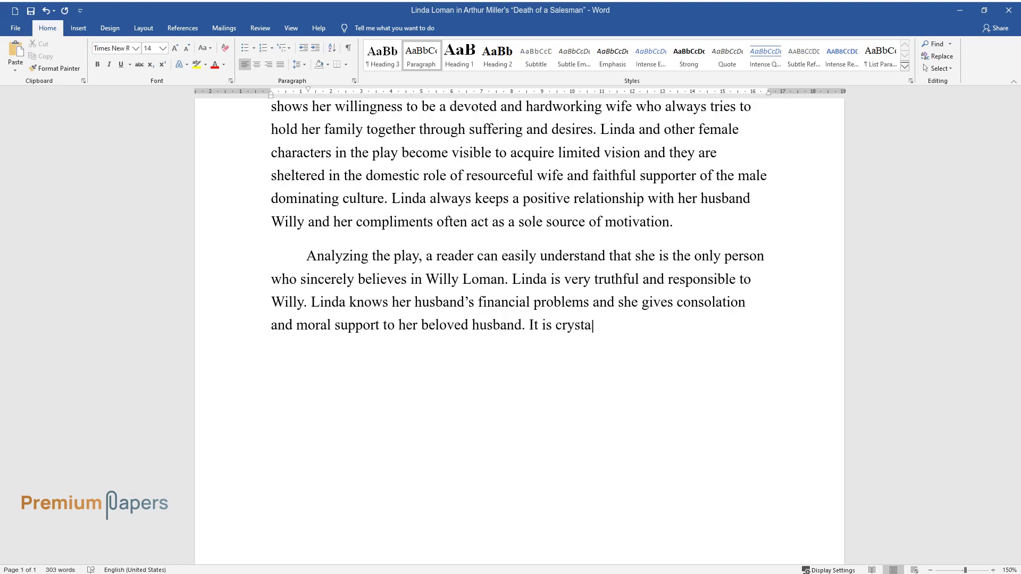
- Add that Linda embraces the family by supporting her husband, never tried criticizing him, and her personality subjugated the shadows of Willy Loman's character
{"action": "type", "text": "l clear Linda embraces the family together by sup"}
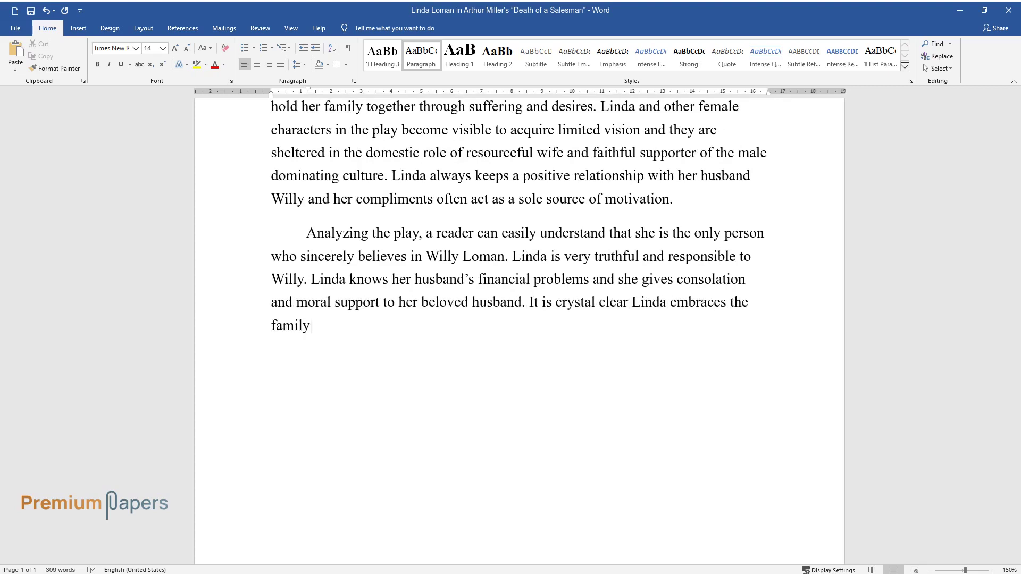
{"action": "type", "text": "porting her husb"}
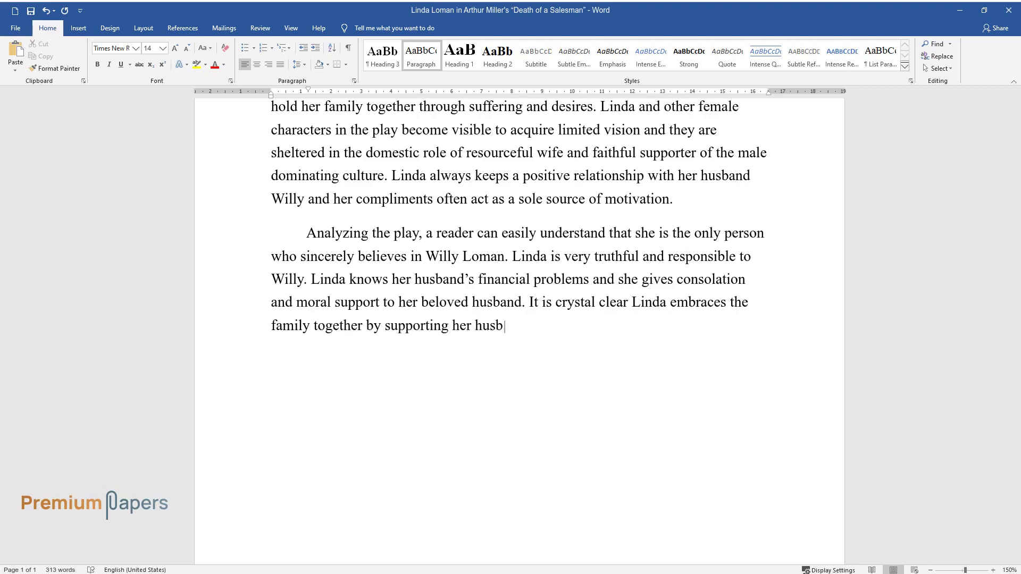
{"action": "type", "text": "and. She never tried criticizing"}
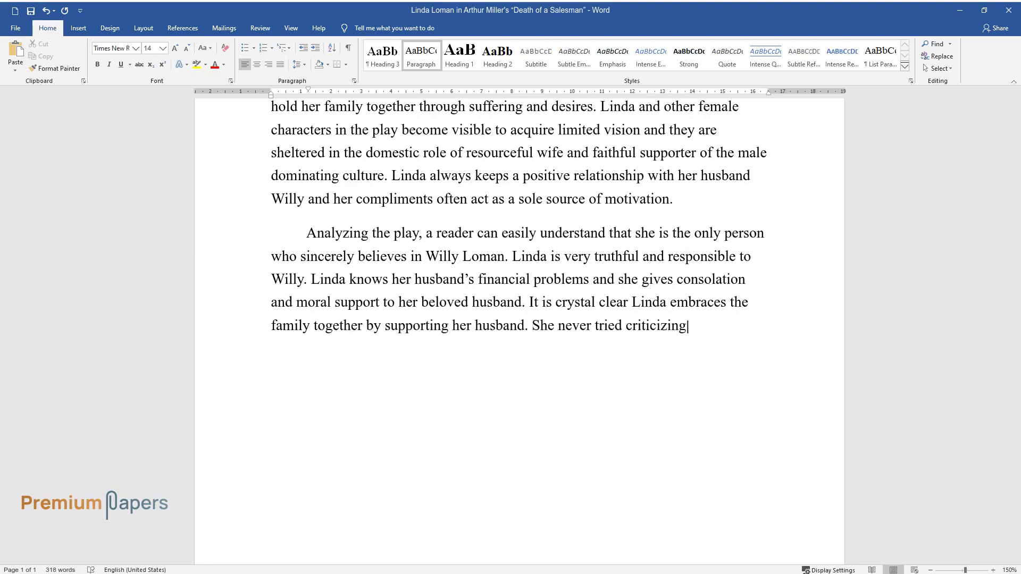
{"action": "type", "text": " her husband and her personality"}
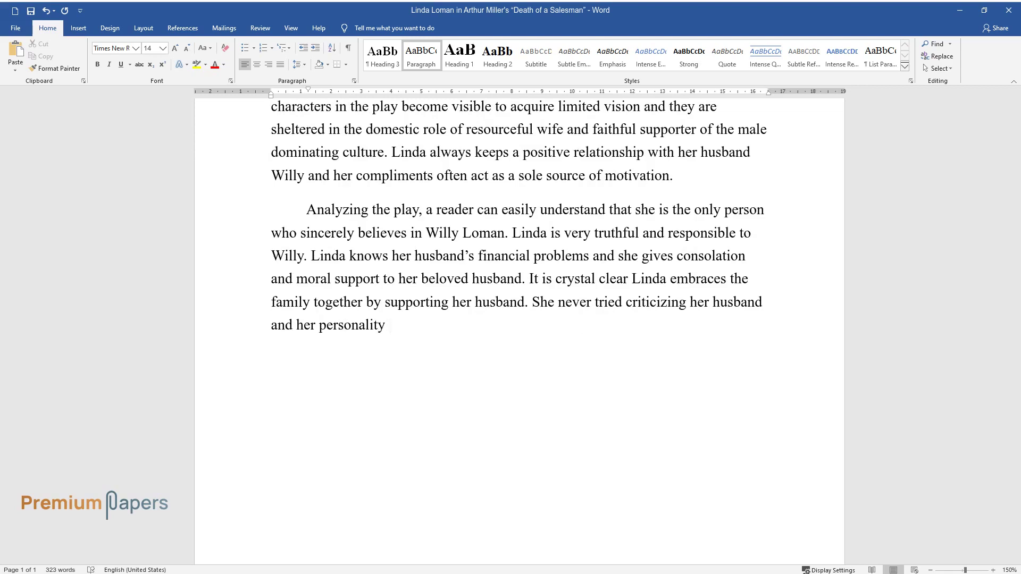
{"action": "type", "text": " subjugated the shadows of Willy"}
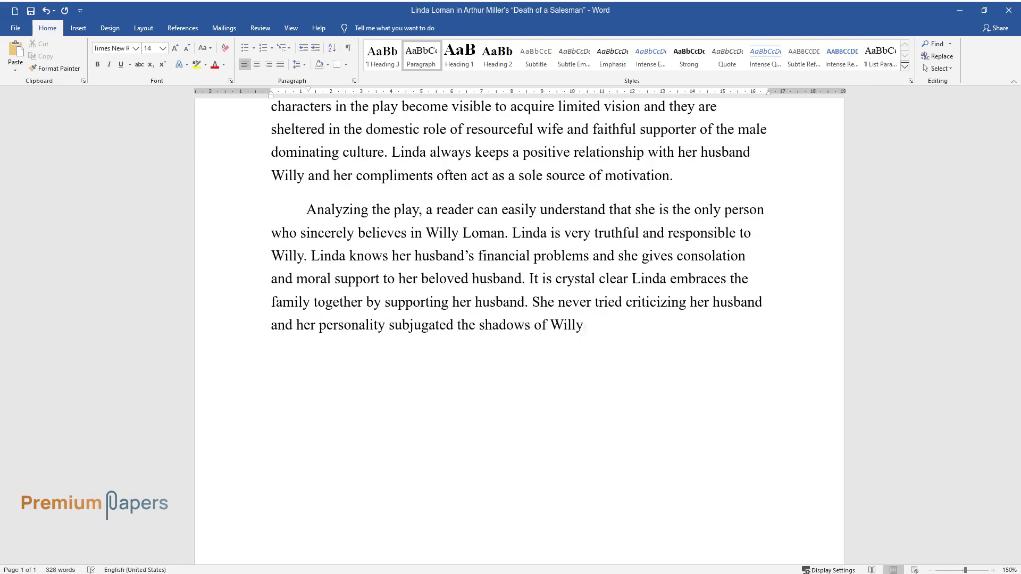
{"action": "type", "text": " Loman's character. Sterling rema"}
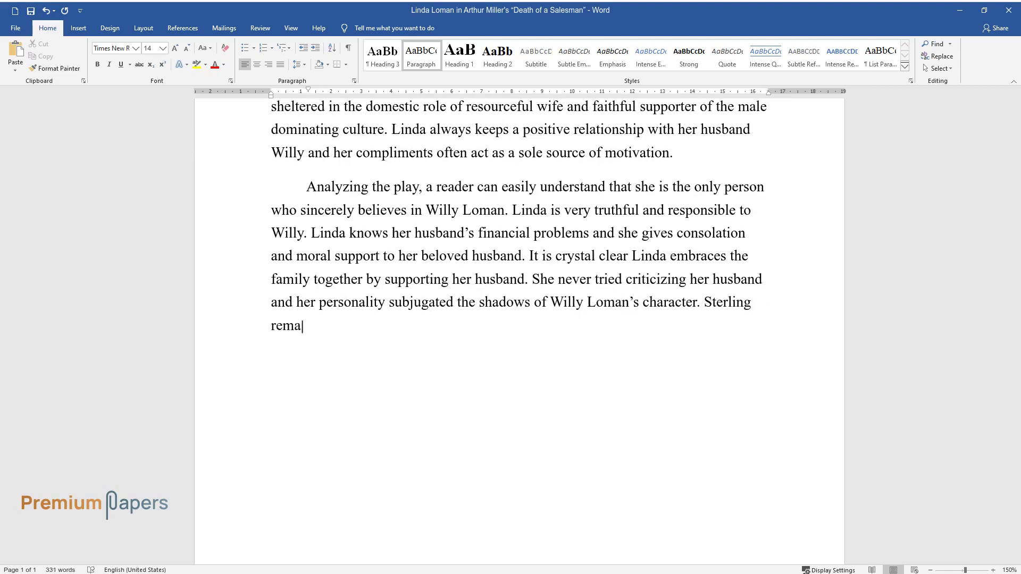
- Complete Sterling's remark with the quotation “Linda has been described as a flawed, even sinister, character in her own right.”
{"action": "type", "text": "rks that “Linda has been describ"}
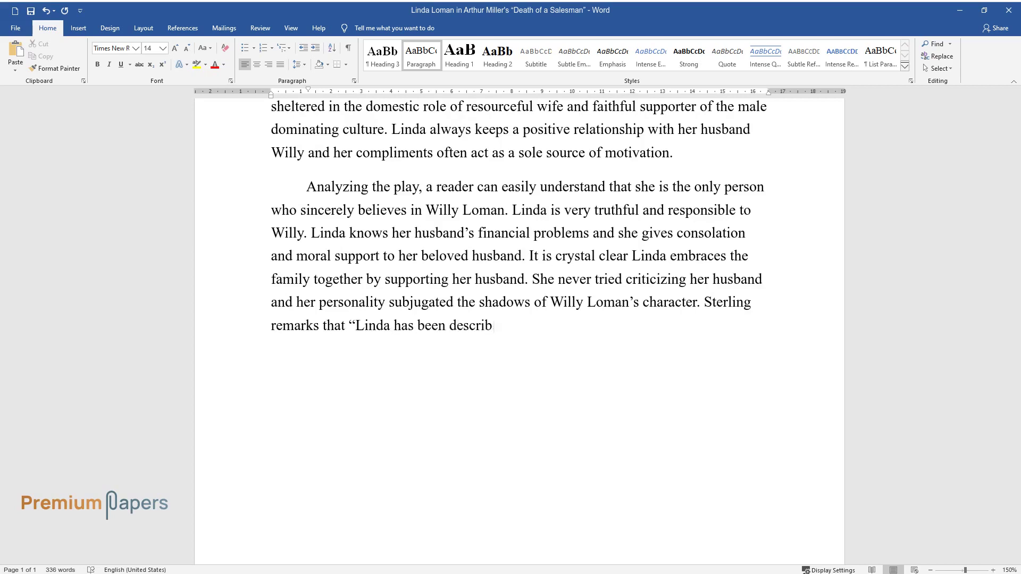
{"action": "type", "text": "ed as a flawed, even sinister, c"}
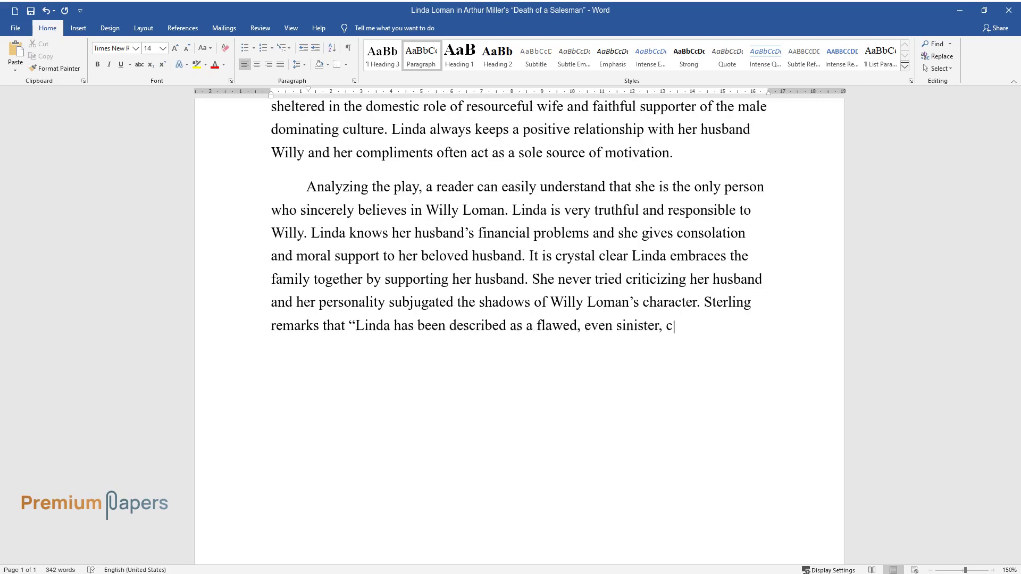
{"action": "type", "text": "haracter in her own right.” Linda"}
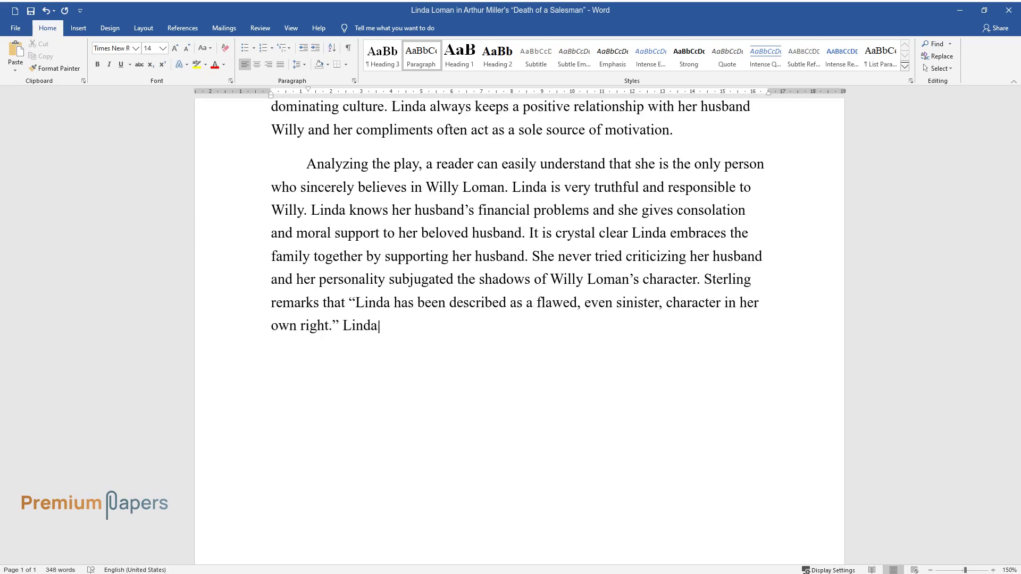
- Describe Linda's love and respect towards her sons Biff and Happy, her sorrow in the elder's misfortune and her complaints about their misbehavior towards their father
{"action": "type", "text": " keeps love and respect towards "}
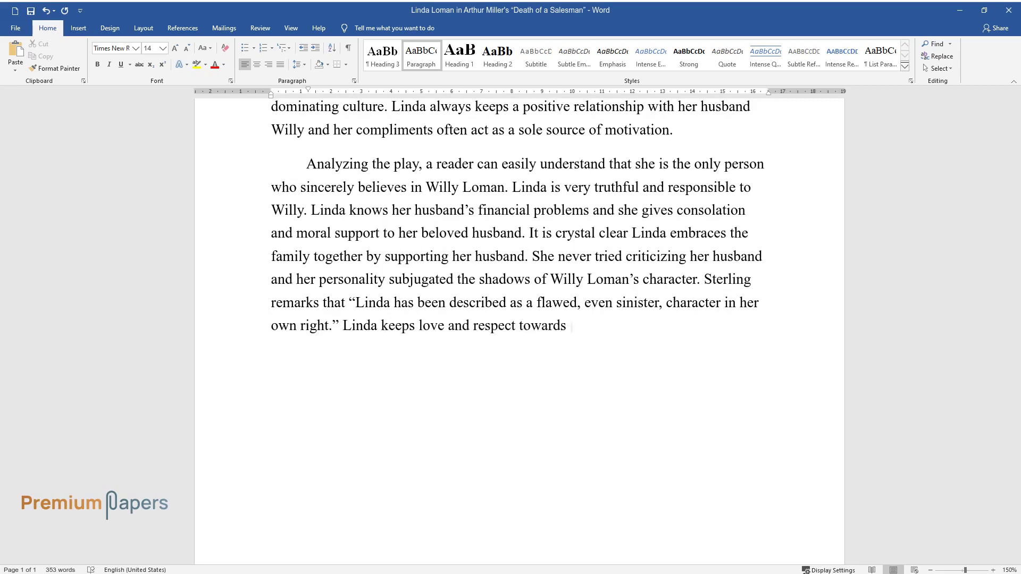
{"action": "type", "text": "her two sons Biff and Happy and she show"}
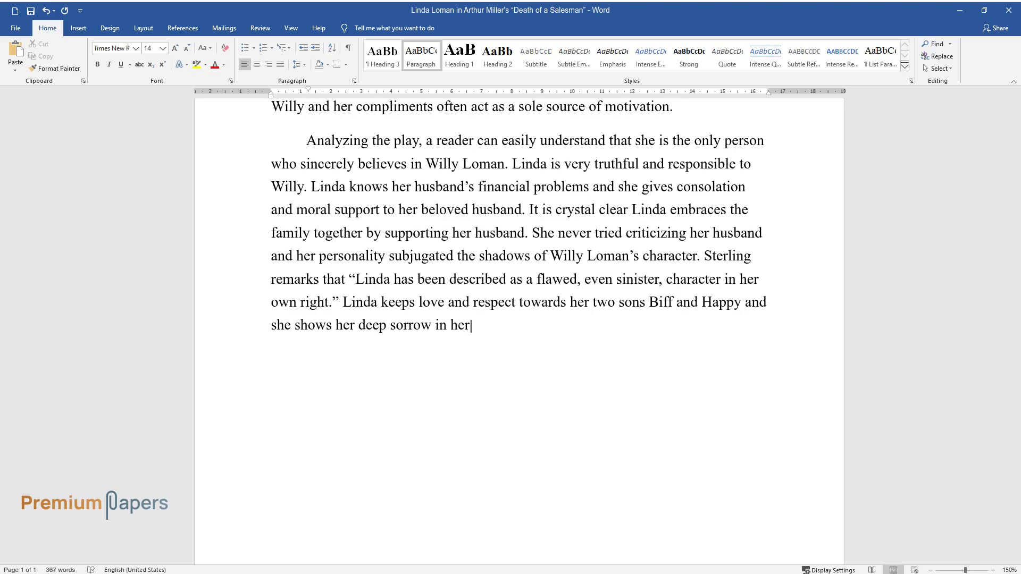
{"action": "type", "text": "s her deep sorrow in her elder son’s misfortune. She oft"}
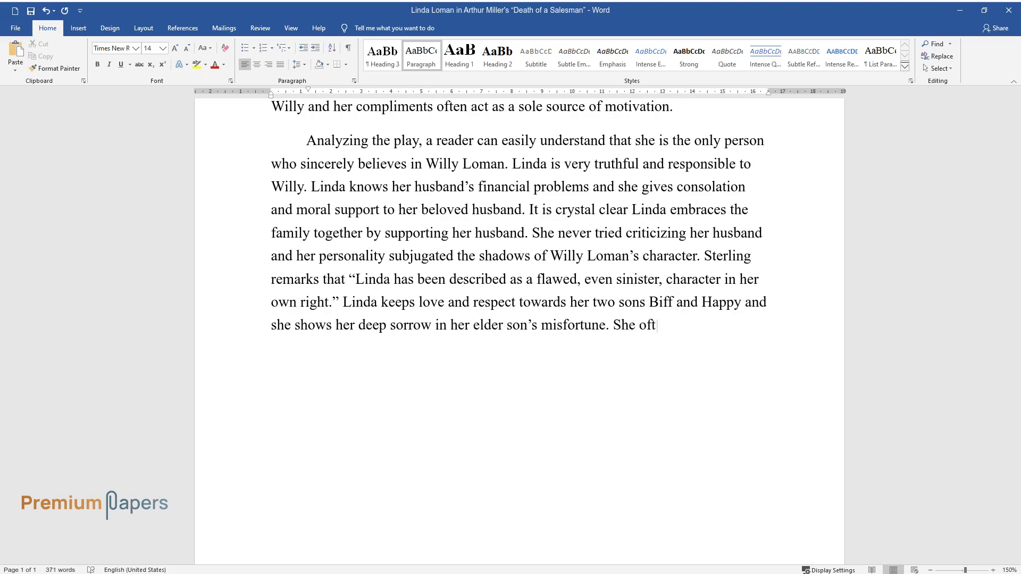
{"action": "type", "text": "en complains about her sons’ misb"}
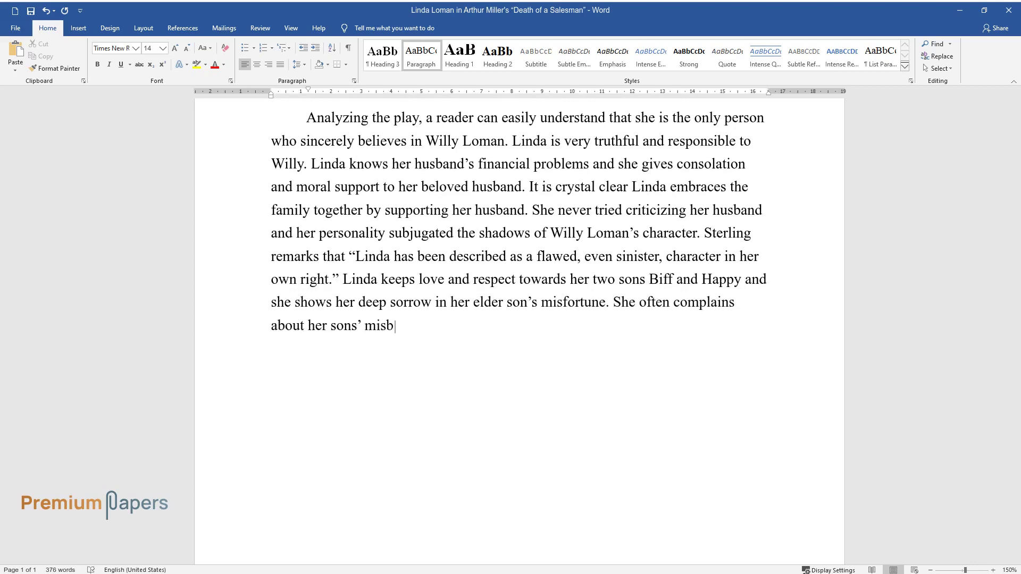
{"action": "type", "text": "ehavior towards their father. She"}
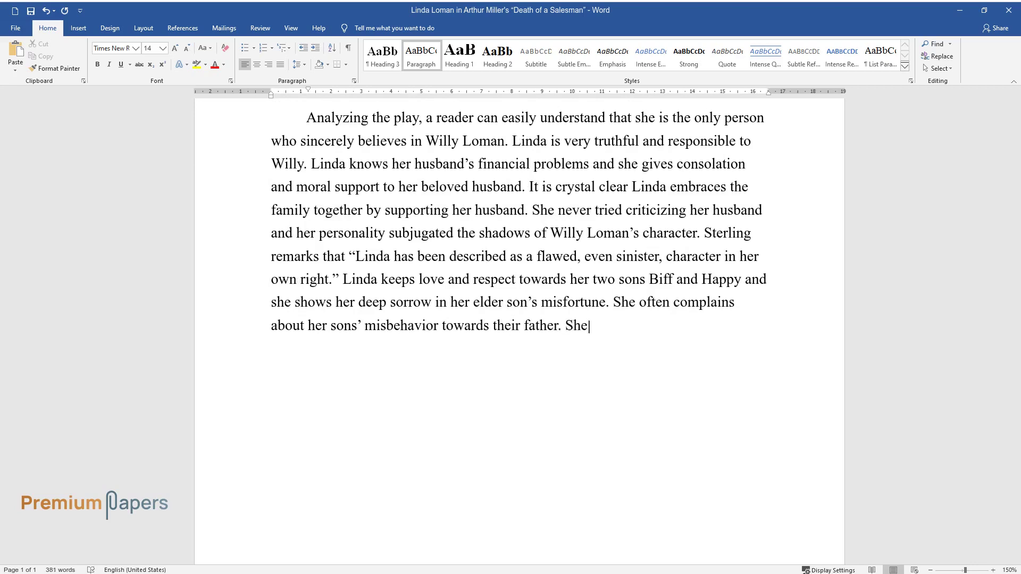
- Finish the third paragraph with Linda's concern over Biff's poor academic performance, growing violence and misbehavior, and her obedience and submissiveness toward her husband Willy
{"action": "type", "text": " reveals her serious concern over Biff’s"}
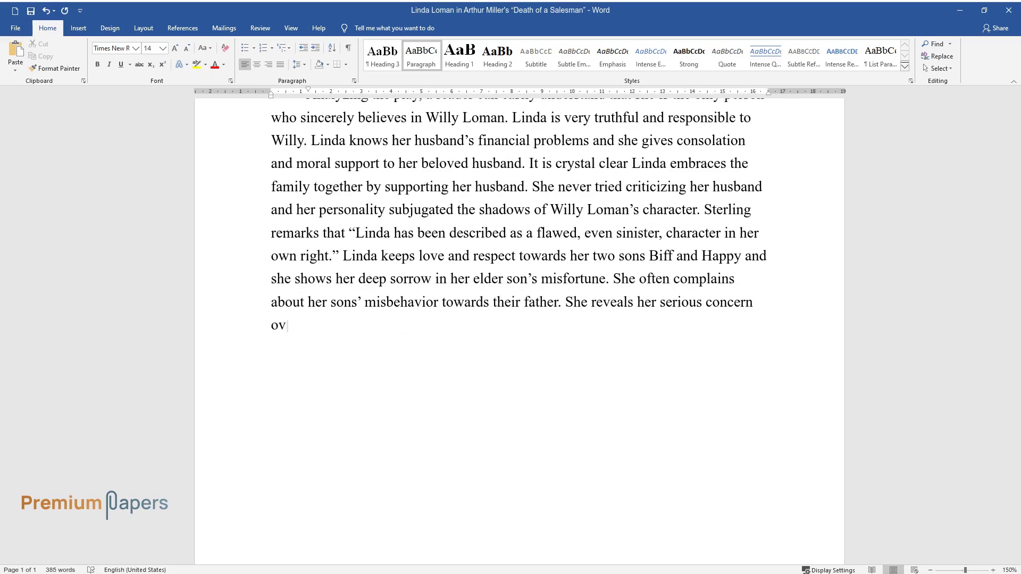
{"action": "type", "text": " poor academic performan"}
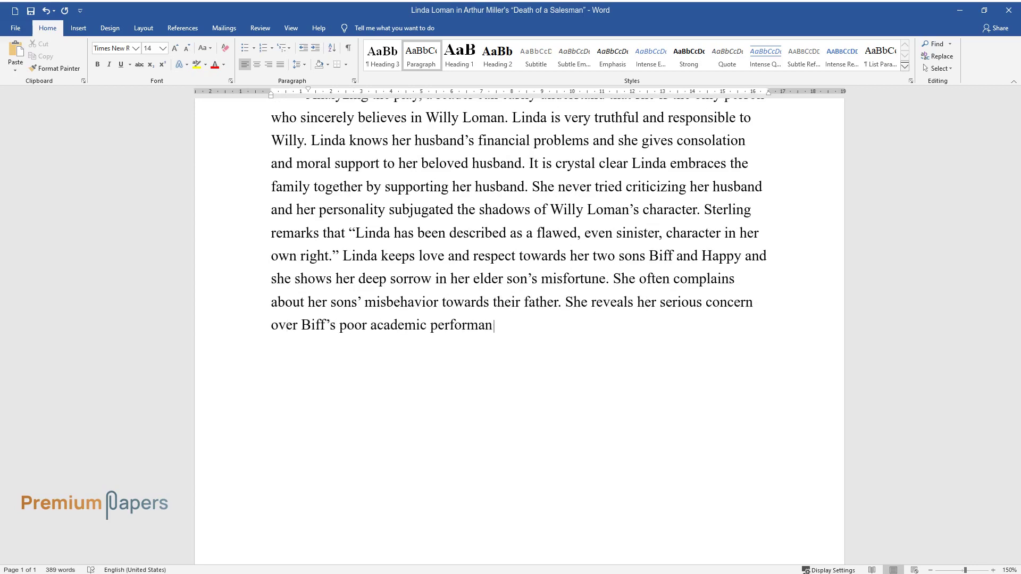
{"action": "type", "text": "ce, growing violence, and misbeh"}
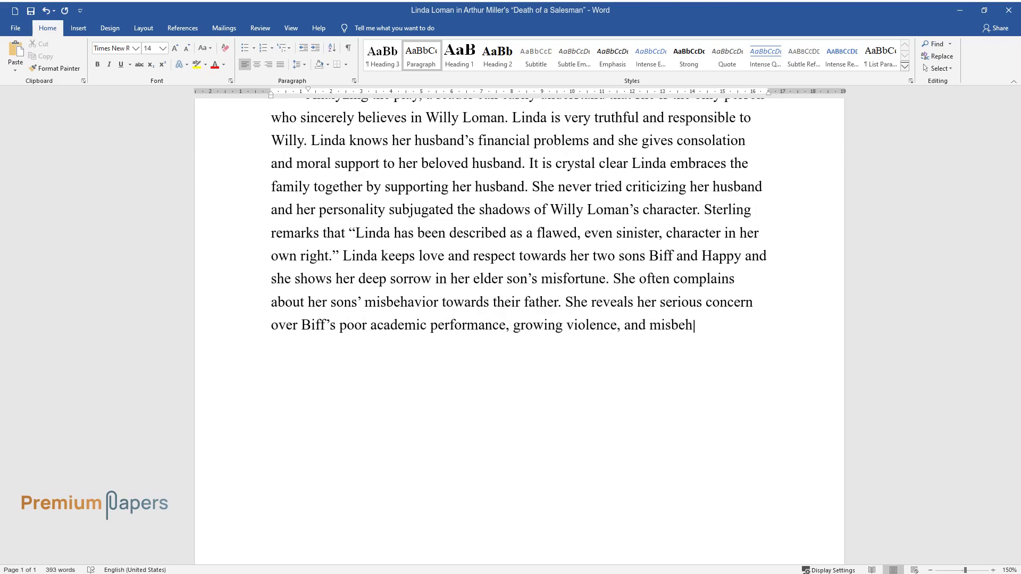
{"action": "type", "text": "avior. Linda shows obedience and"}
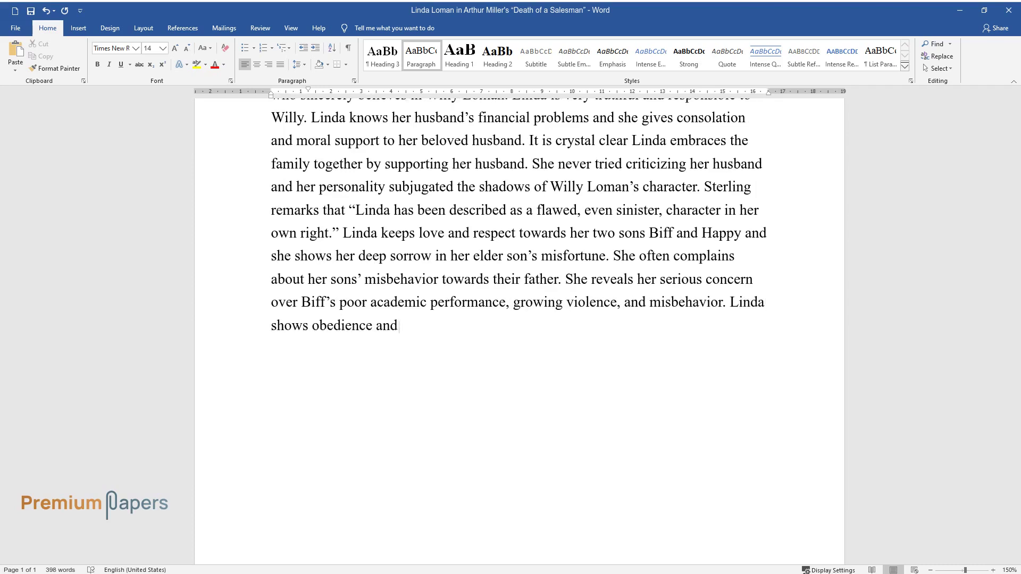
{"action": "type", "text": " submissiveness toward her husba"}
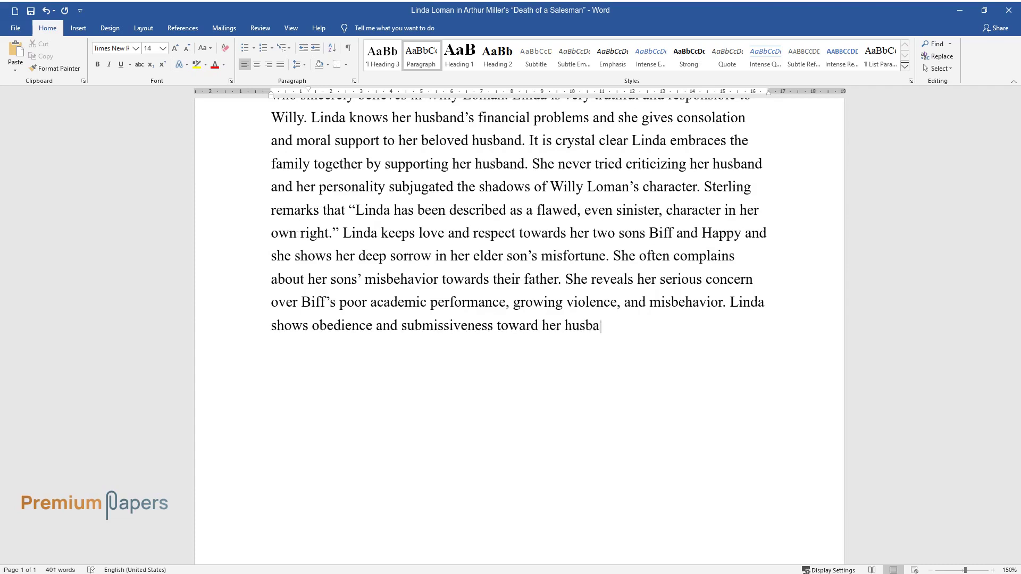
{"action": "type", "text": "nd Willy."}
- Start a fourth paragraph saying Miller presents Linda as not a strong character but crucial, her positive quality being a responsible mother and loving wife
{"action": "key", "text": "Return"}
{"action": "type", "text": "Miller p"}
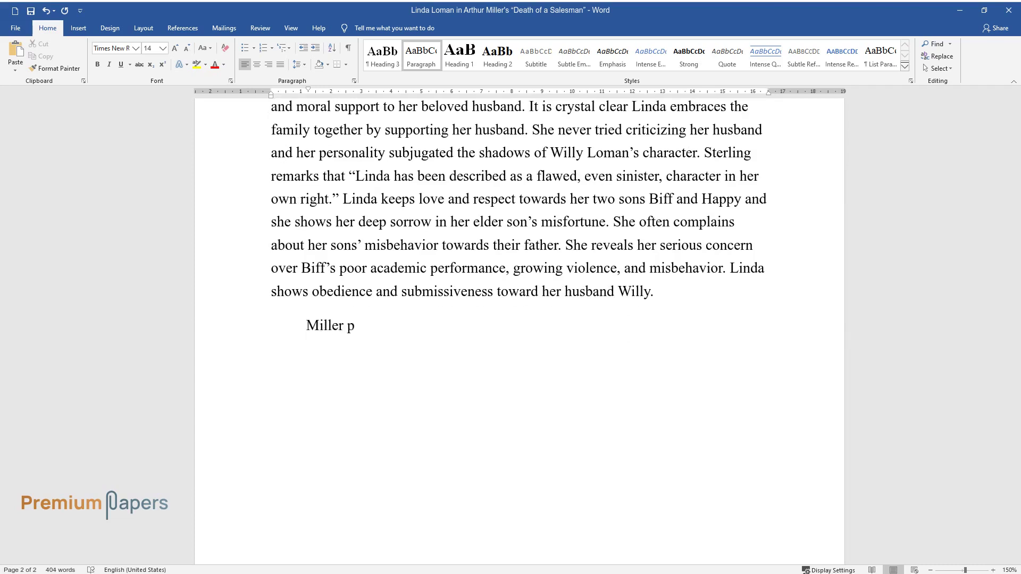
{"action": "type", "text": "resents Linda as not a strong cha"}
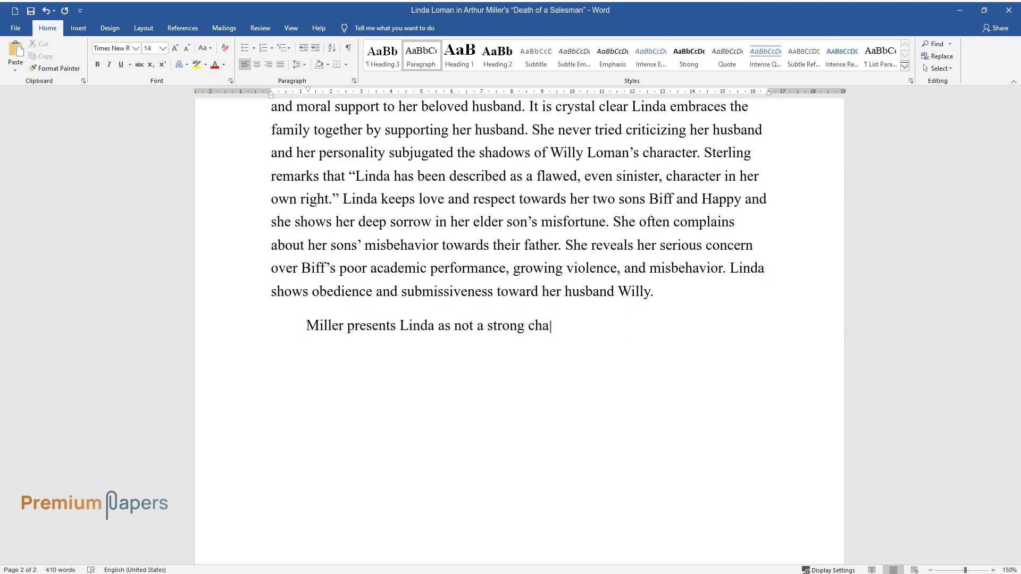
{"action": "type", "text": "racter, but she plays a crucial role"}
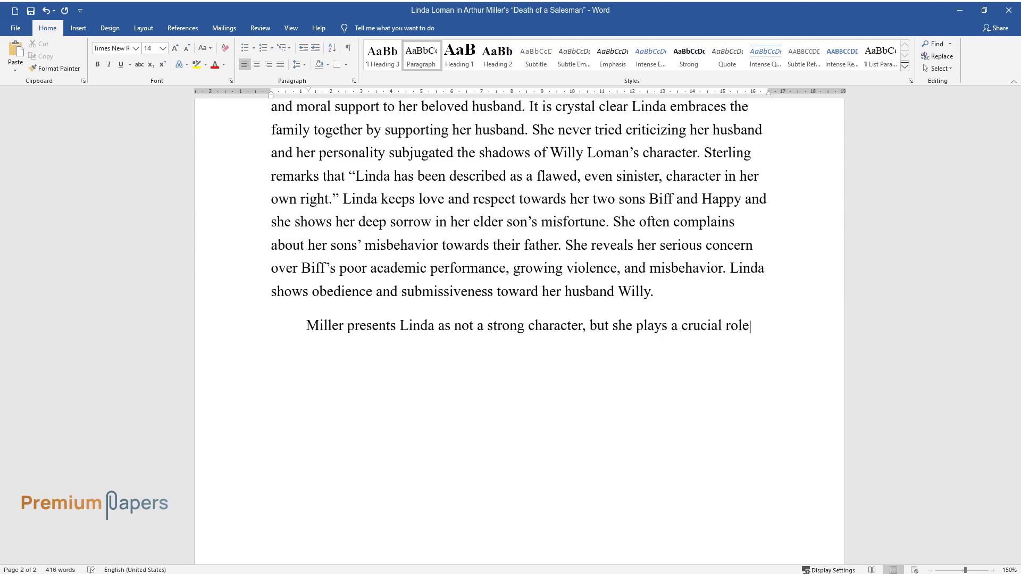
{"action": "type", "text": ". She proves that she is a responsible mother and a loving wife, and"}
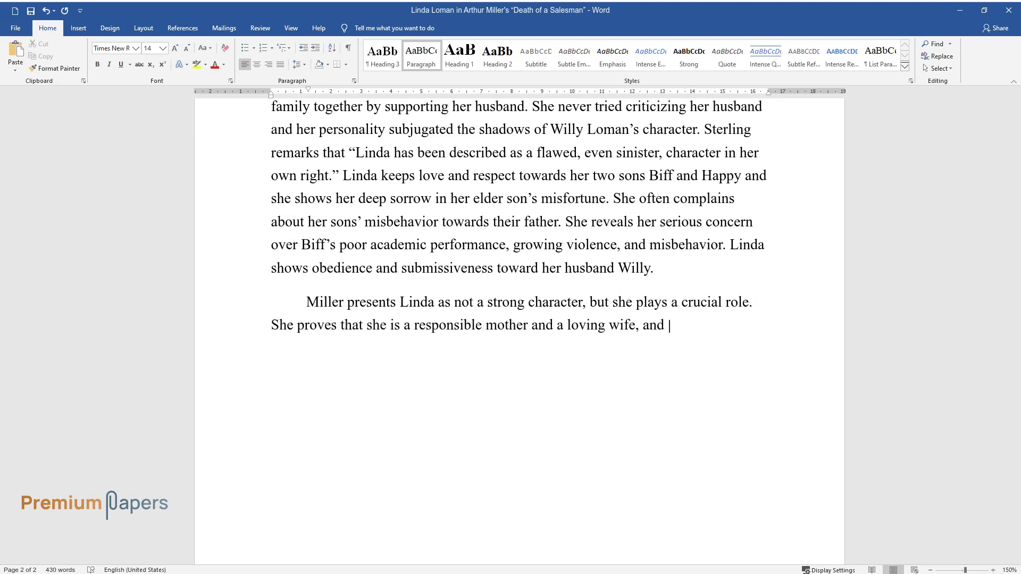
{"action": "type", "text": " this is her positive quality. It i"}
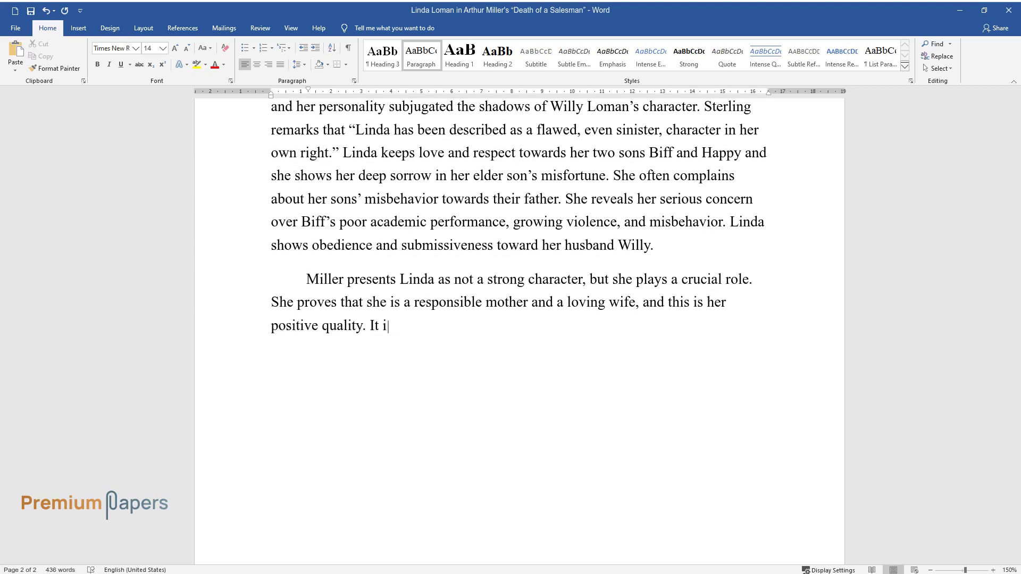
- Add that this ability makes her capable of keeping the bond of familial relations, though well aware of the real issues haunting her husband and son
{"action": "type", "text": "at makes her capab"}
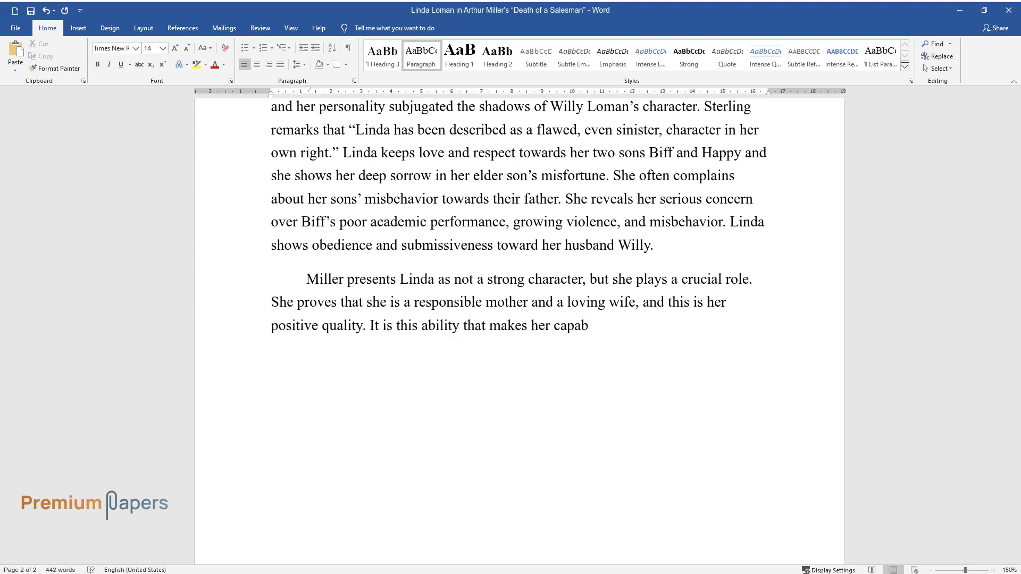
{"action": "type", "text": "le of keeping the bond of familial relations, thoug"}
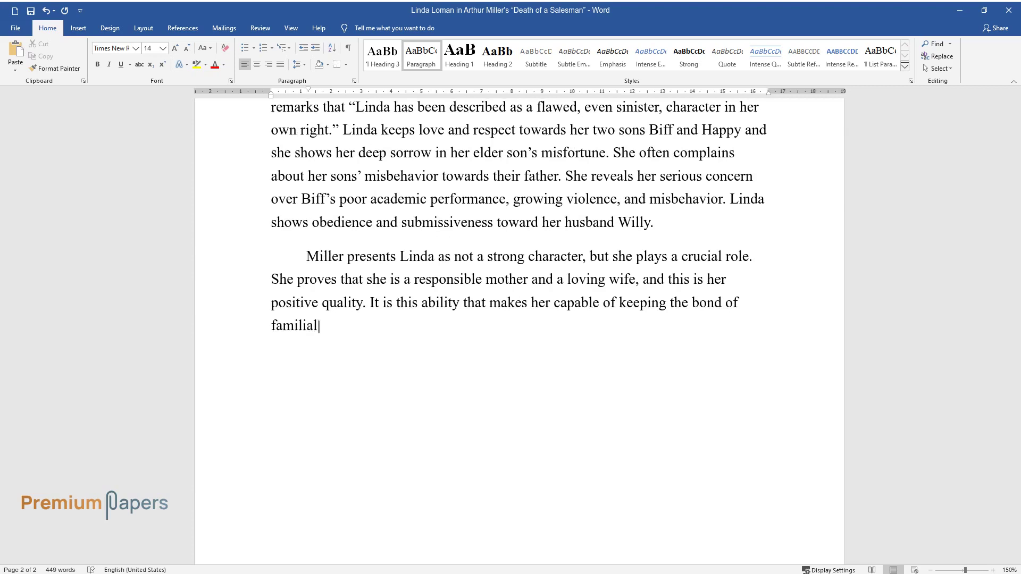
{"action": "type", "text": "h she is well awa"}
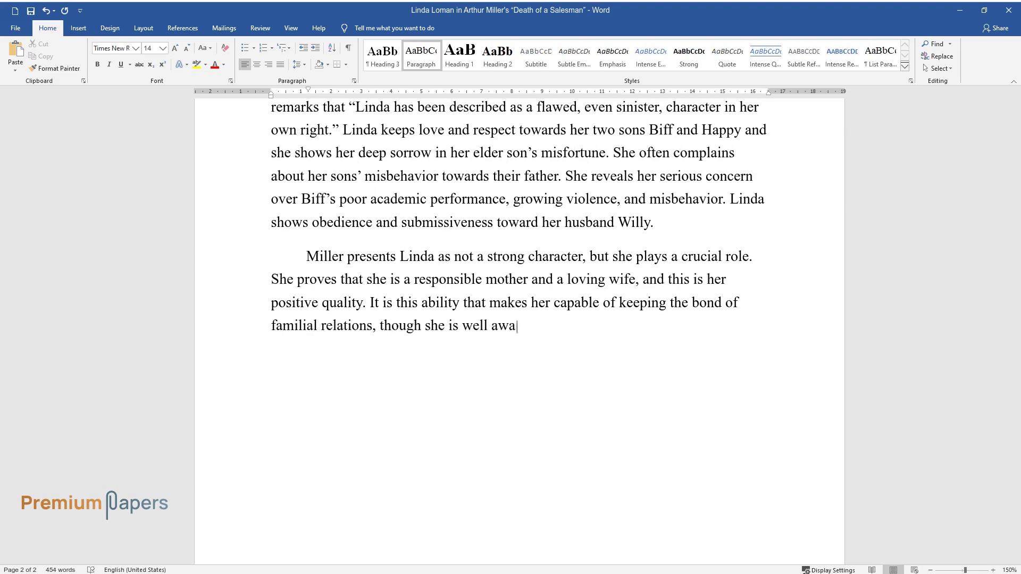
{"action": "type", "text": "re of the real issues haunting her"}
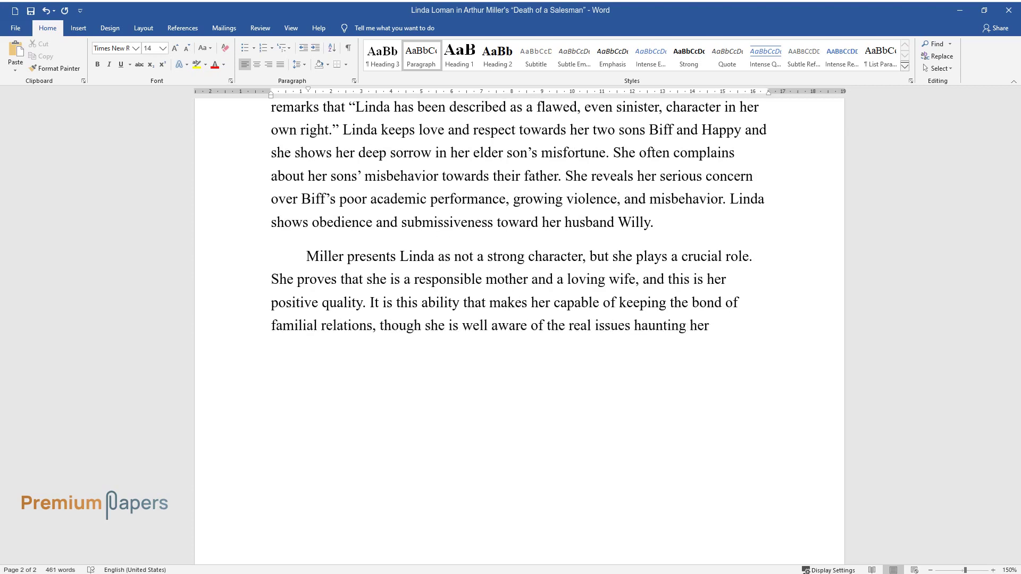
{"action": "type", "text": " husband and son. One of the major "}
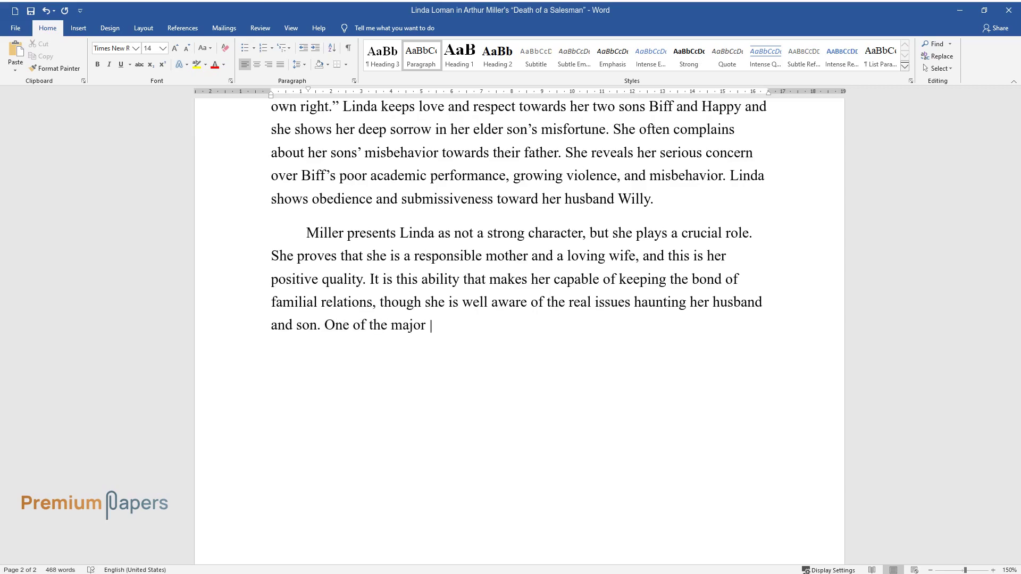
- Name Linda's passion for her husband as a major drawback, and say the online article helps the reader understand the weakness of her character
{"action": "type", "text": "drawbacks of Linda's nature is her "}
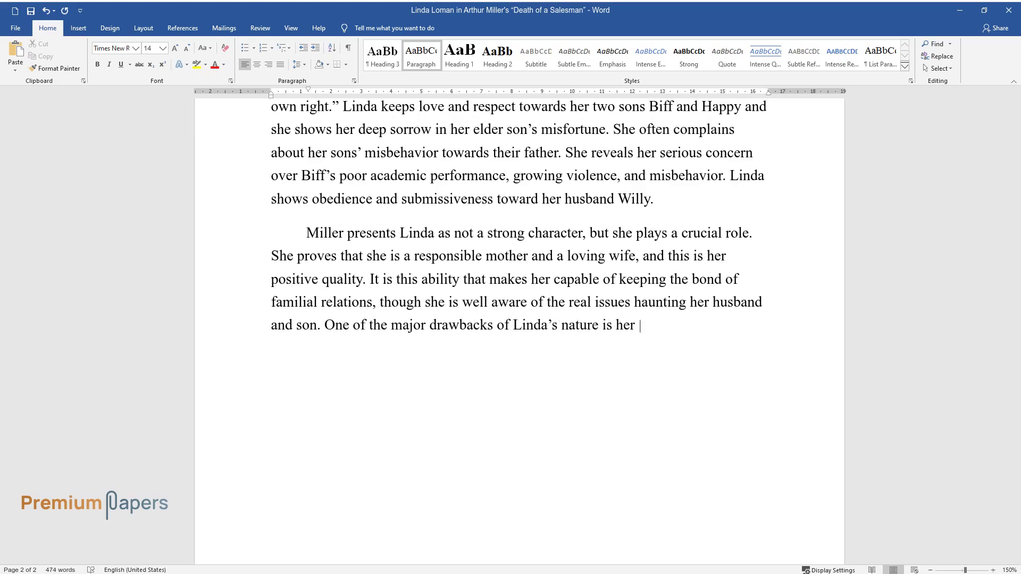
{"action": "type", "text": "passion for her husband. T"}
{"action": "type", "text": "he onlin"}
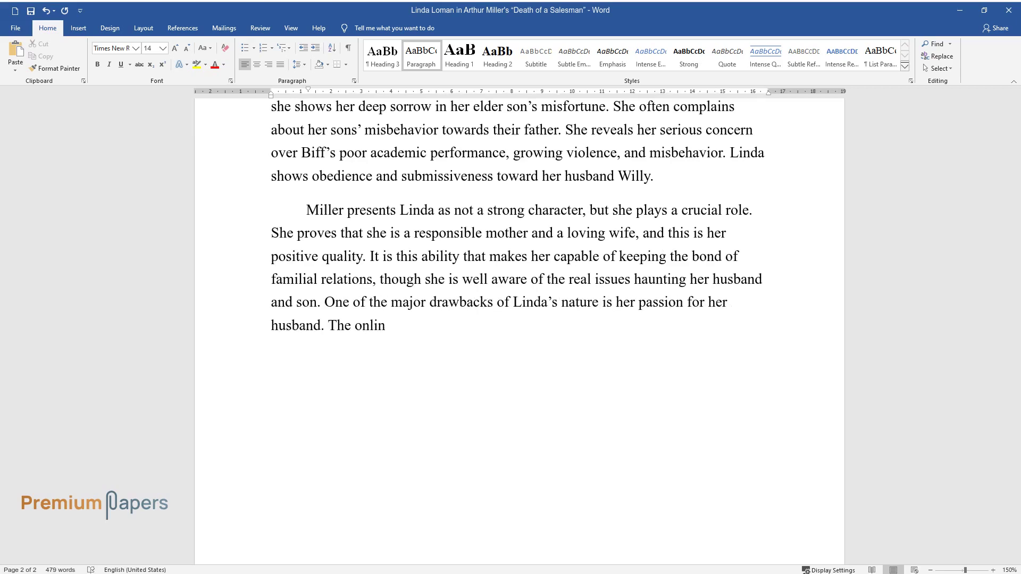
{"action": "type", "text": "e article helps the reader to under"}
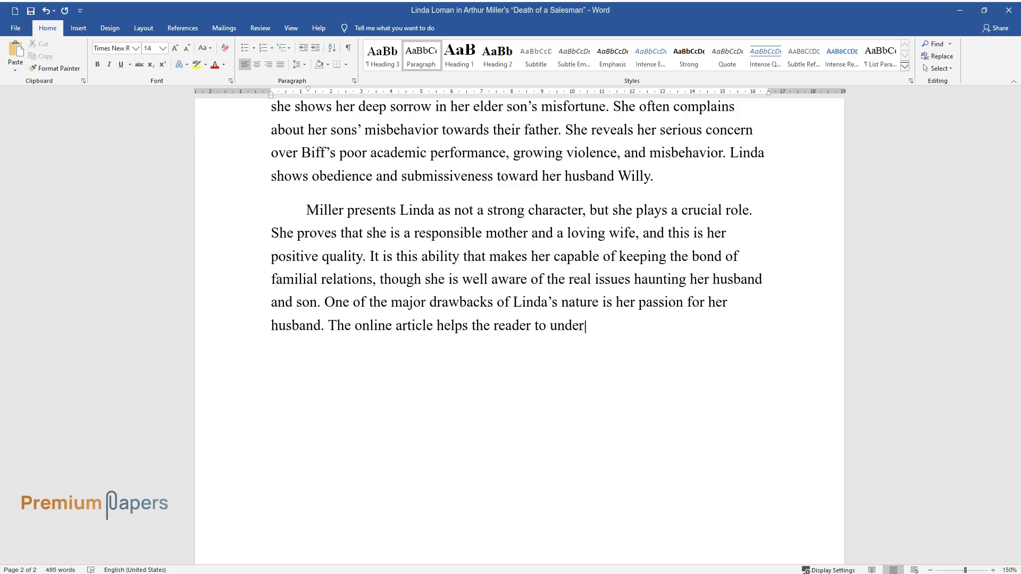
{"action": "type", "text": "stand the weakness of Linda's char"}
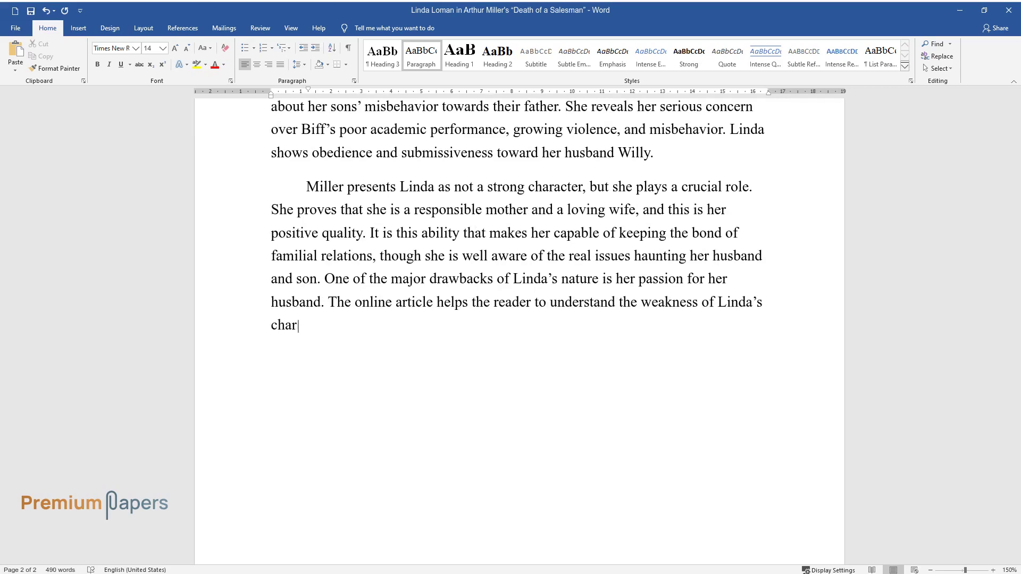
- Quote the article's remark, “Yet, she is terribly guilty of allowing Willy to live in his world of illusion.”
{"action": "type", "text": "acter. It remarks, “Yet, she is ter"}
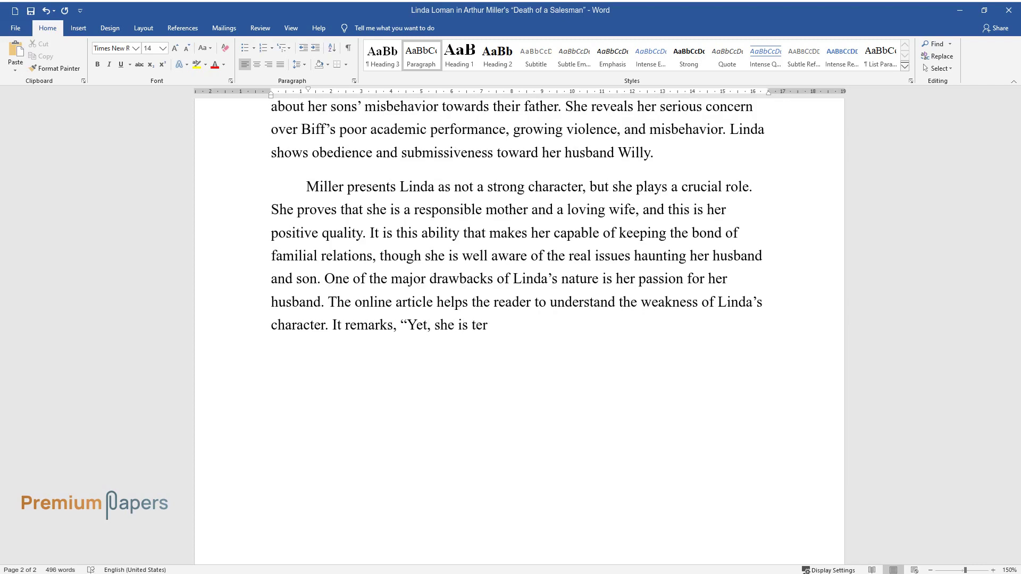
{"action": "type", "text": "ribly guilty of allowing Willy to"}
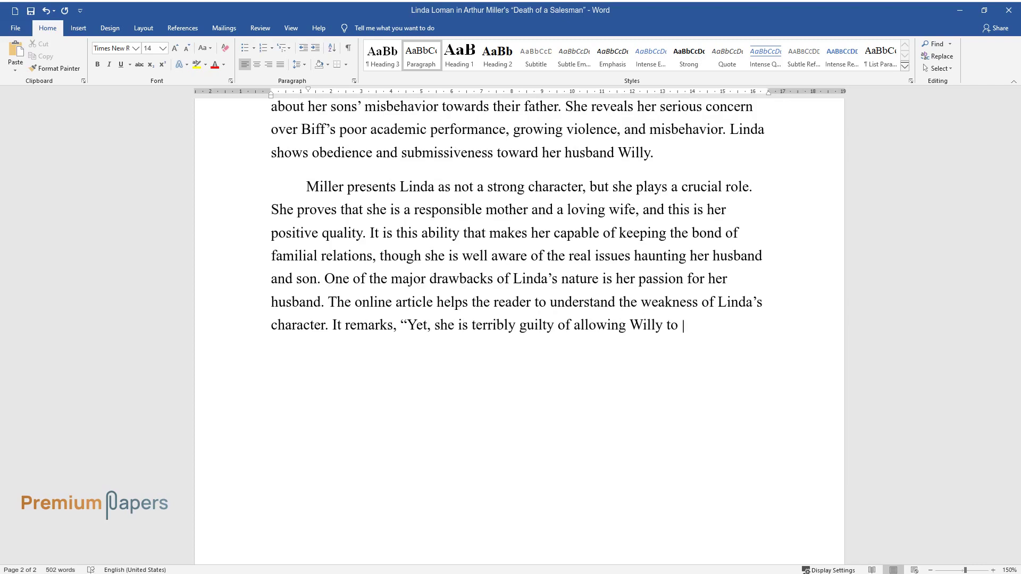
{"action": "type", "text": "is world"}
{"action": "type", "text": " of illusion.\" Li"}
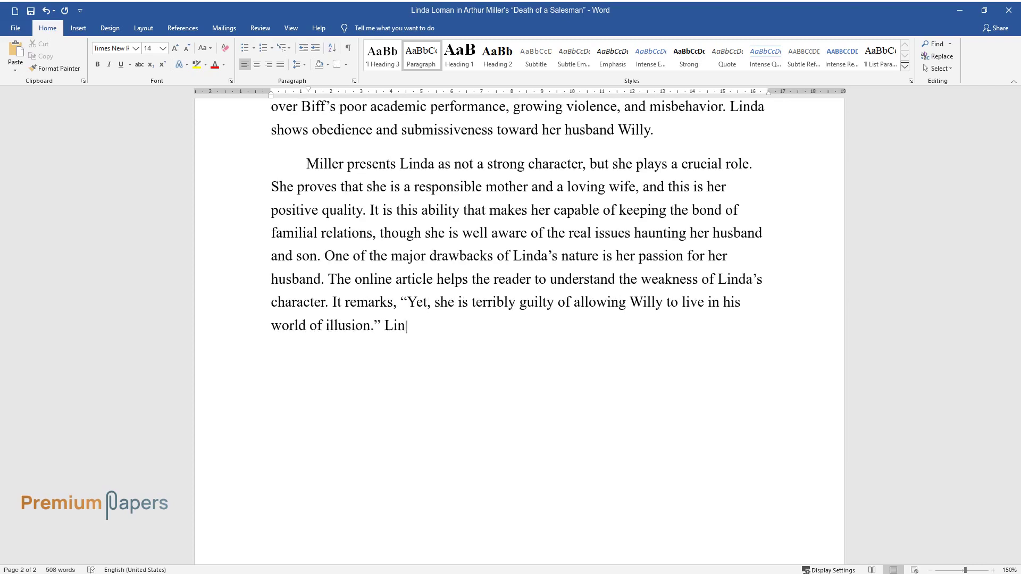
- Finish the fourth paragraph with Linda's support and compliments helping Willy hide his fault from others and his illegal relationship with a prostitute
{"action": "type", "text": "nda's support and compliments help"}
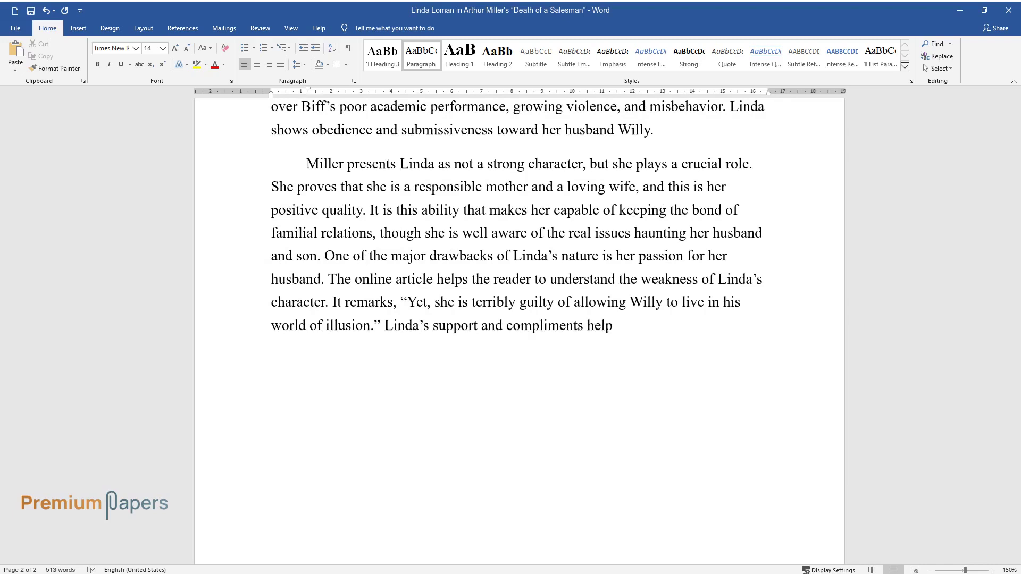
{"action": "type", "text": " Willy to hide his fault from others and try"}
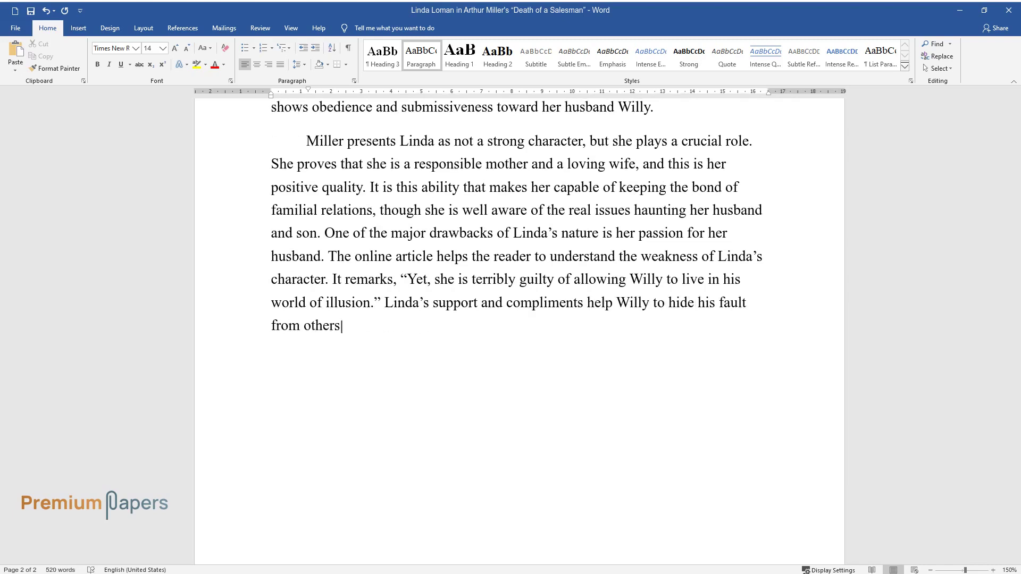
{"action": "type", "text": " to hide his illegal relat"}
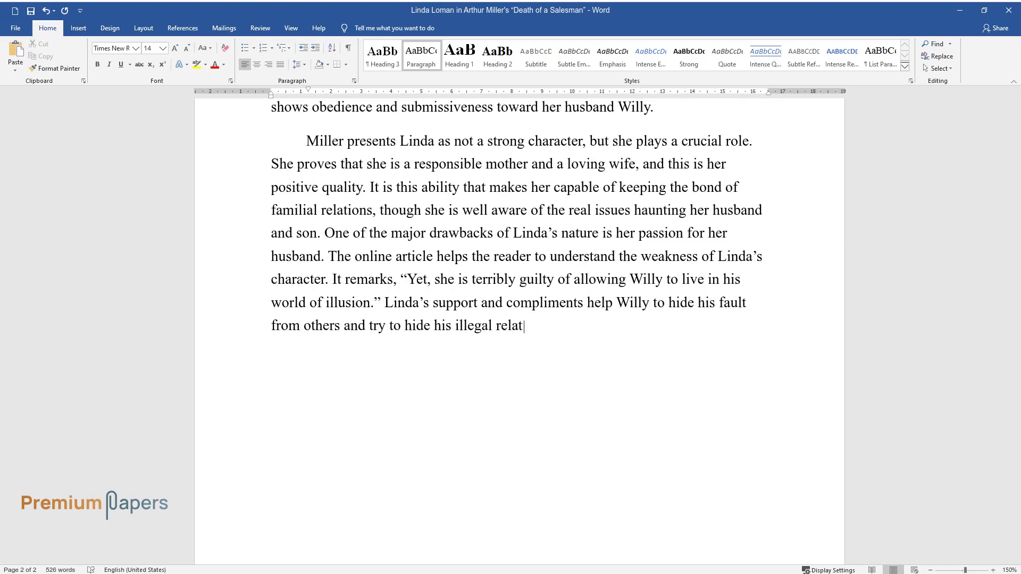
{"action": "type", "text": "ionship with a prostitute."}
- Start a fifth paragraph on Biff and Happy's positive, lovable perceptive towards their mother, and Willy treating his wife as a lovable creature and source of inspiration
{"action": "key", "text": "Return"}
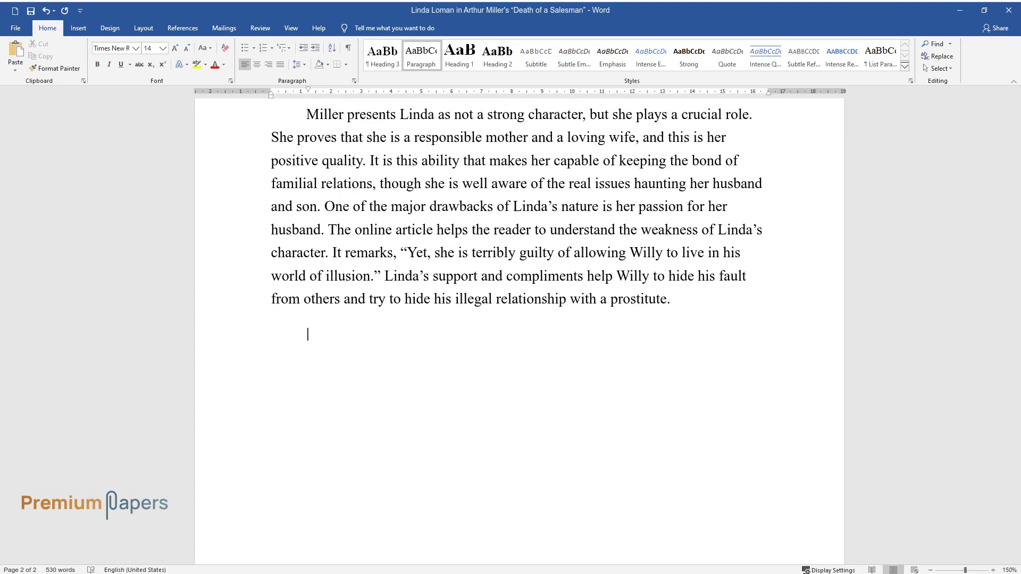
{"action": "type", "text": "Both Biff and Happy ke"}
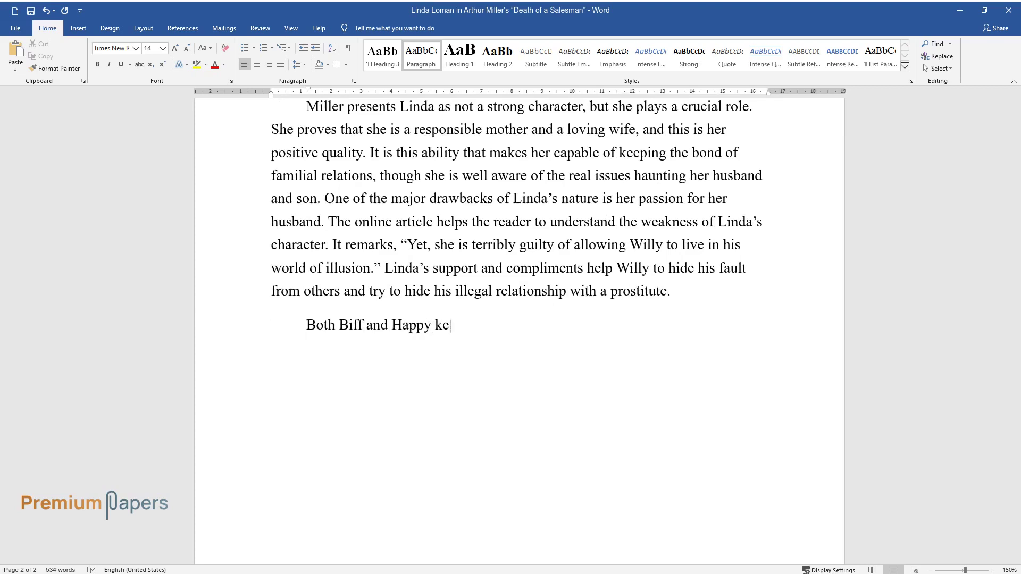
{"action": "type", "text": "ep a positive and lovable perceptiv"}
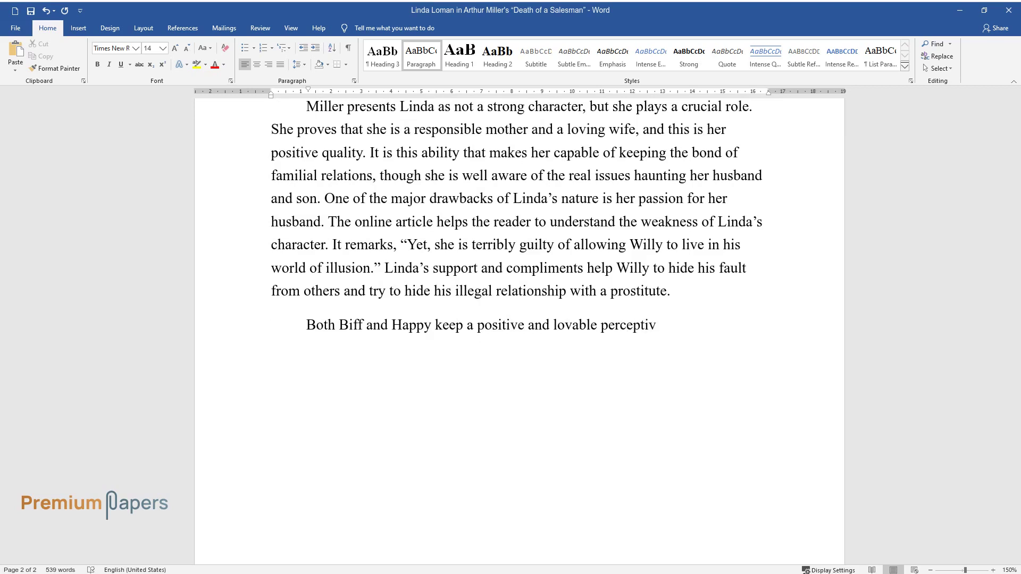
{"action": "type", "text": "e towards their mother Linda. Willy "}
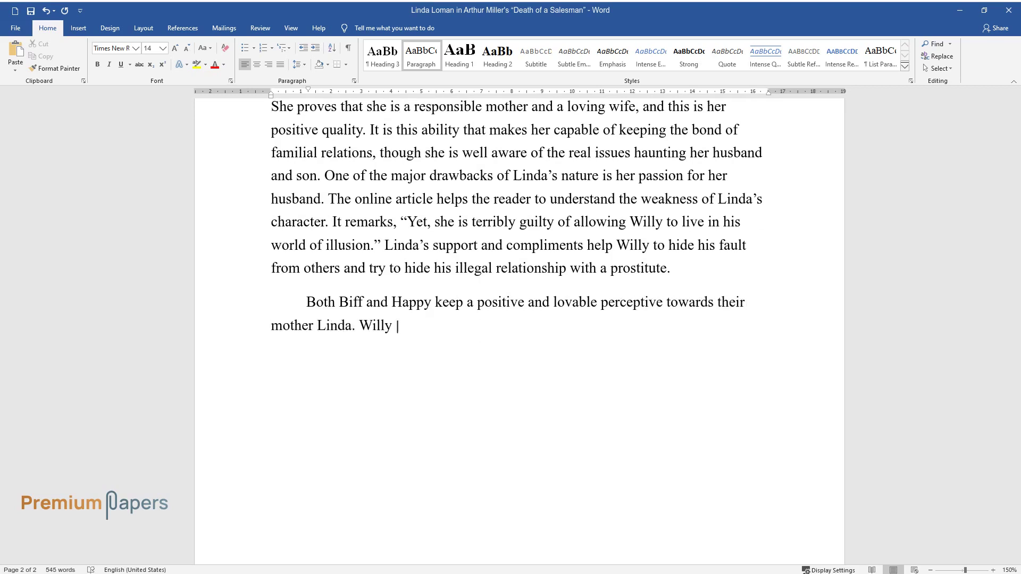
{"action": "type", "text": "treats his wife as a lovable creatur"}
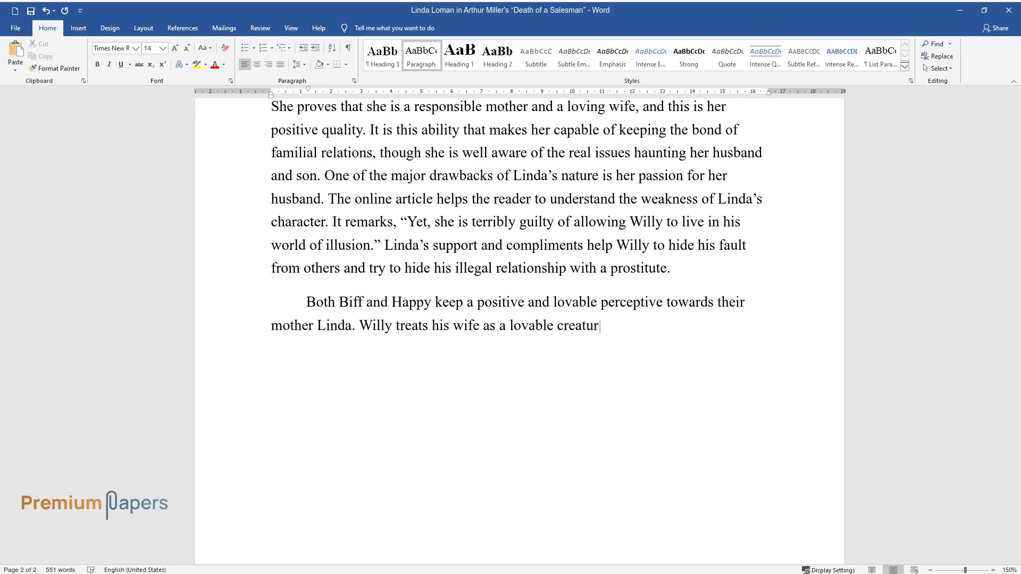
{"action": "type", "text": "e and receives her as a source of inspiratio"}
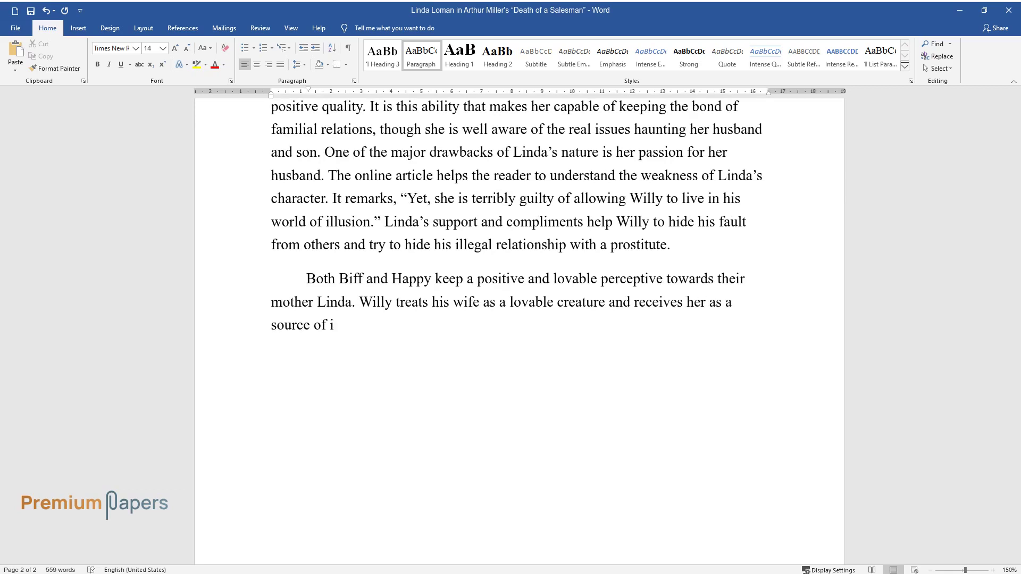
- Add that Willy reveals all his secrets and problems to his wife, and as a result Linda knows the reason for Biff’s misfortune
{"action": "type", "text": "n. Willy reveals all his se"}
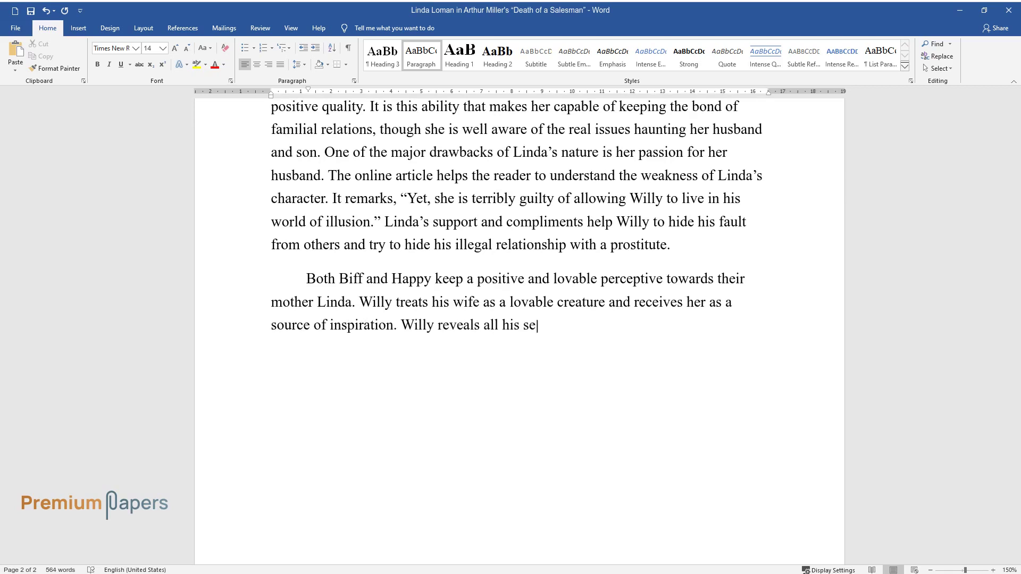
{"action": "type", "text": "crets and problems to his wife Linda"}
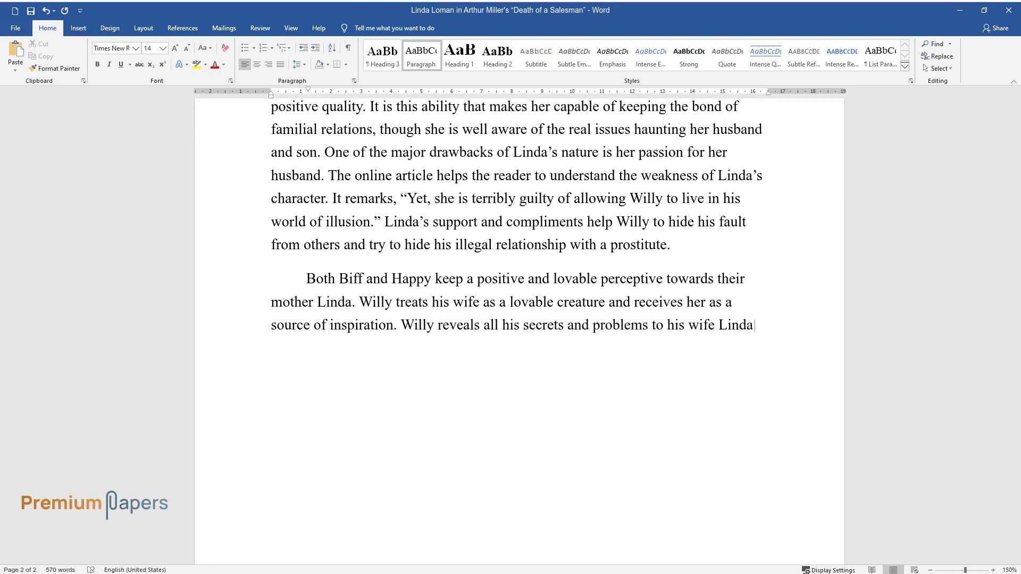
{"action": "type", "text": ", and as a result of this Linda know"}
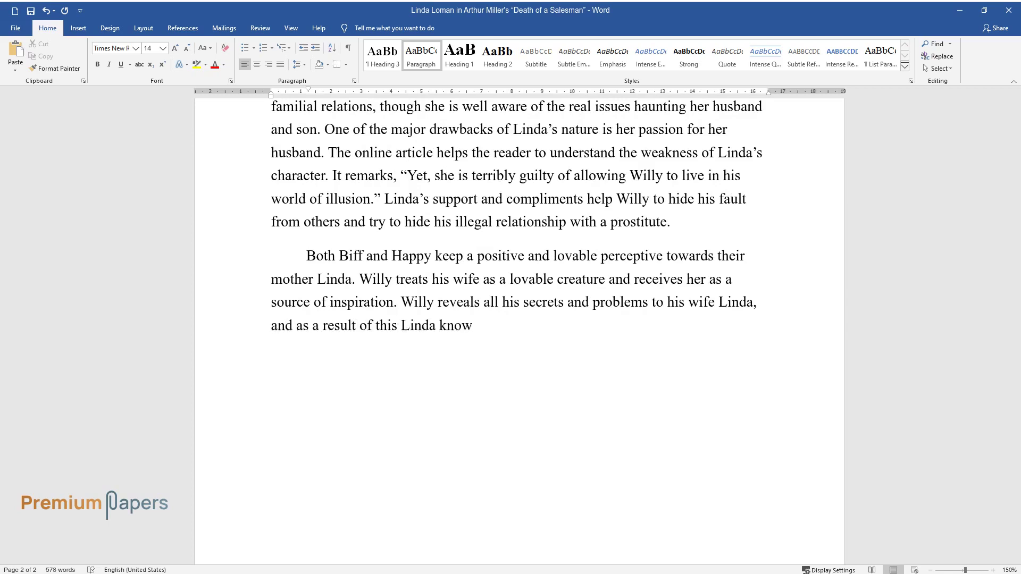
{"action": "type", "text": "s the reason for Biff's misfortune. In the concluding"}
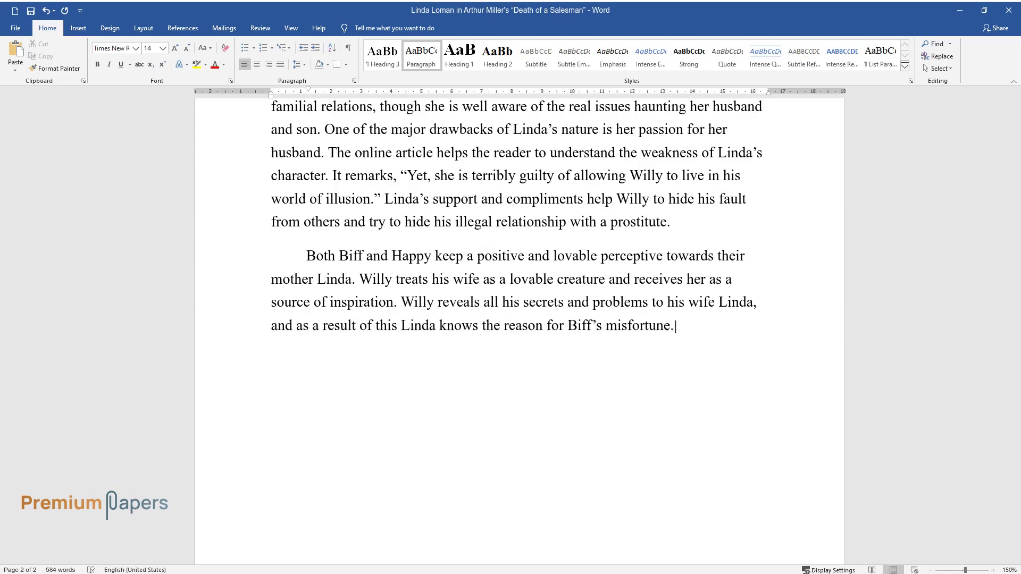
- Add that in the concluding part of the play, one can see a change in Happy’s attitude towards his mother
{"action": "type", "text": " part of the play,"}
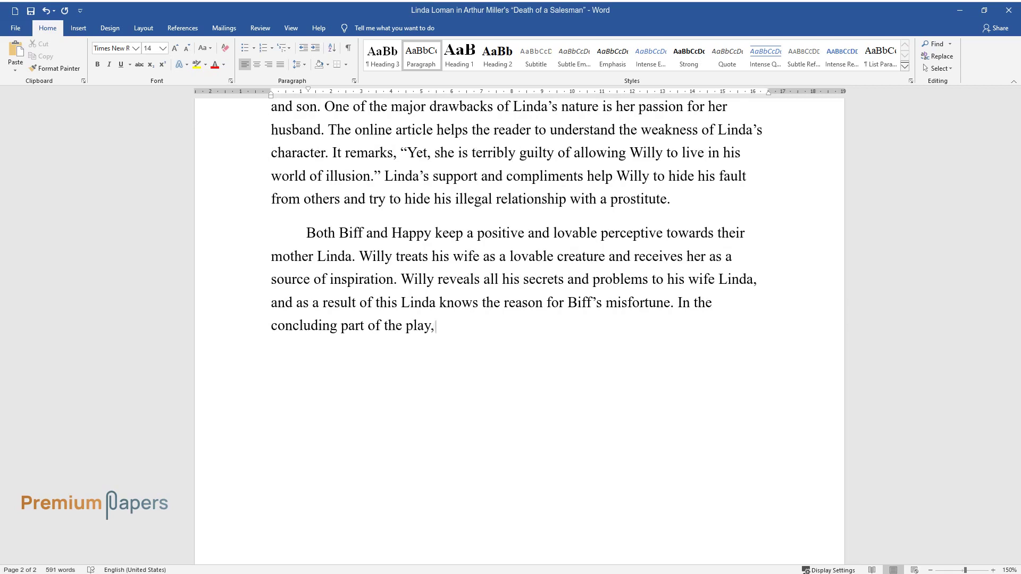
{"action": "type", "text": " one can see a change in Happy's att"}
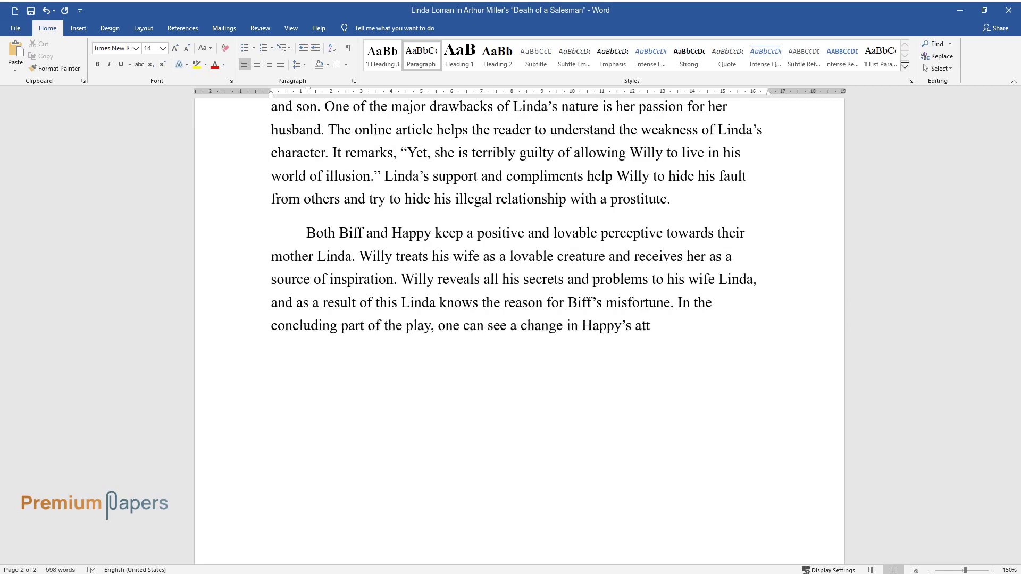
{"action": "type", "text": "itude towards his mother. Both Biff"}
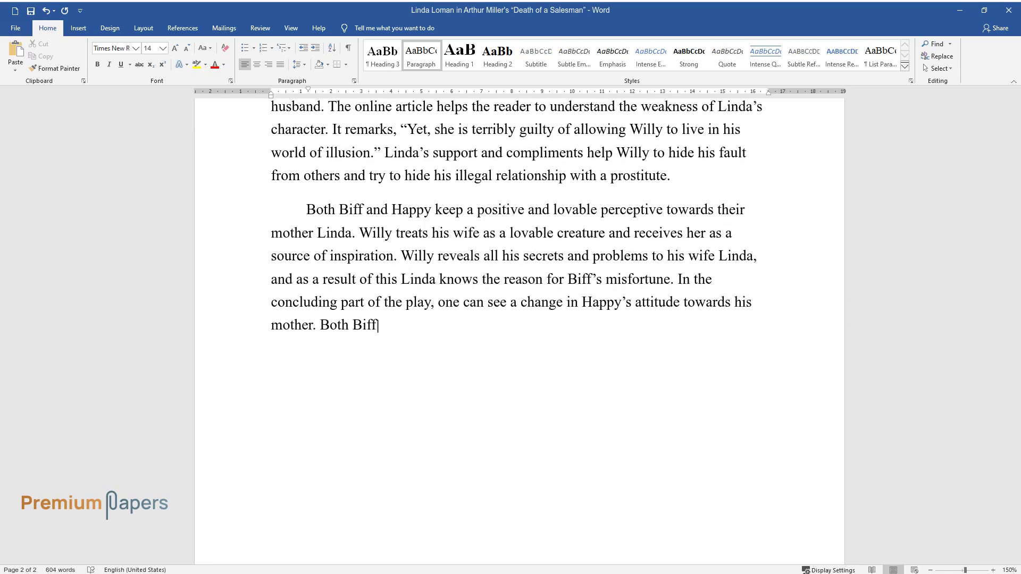
- Finish the paragraph with both sons often showing anger in words to Linda, never hating her, but showing feelings towards their father through their aggressive nature
{"action": "type", "text": " and Happy often show their anger th"}
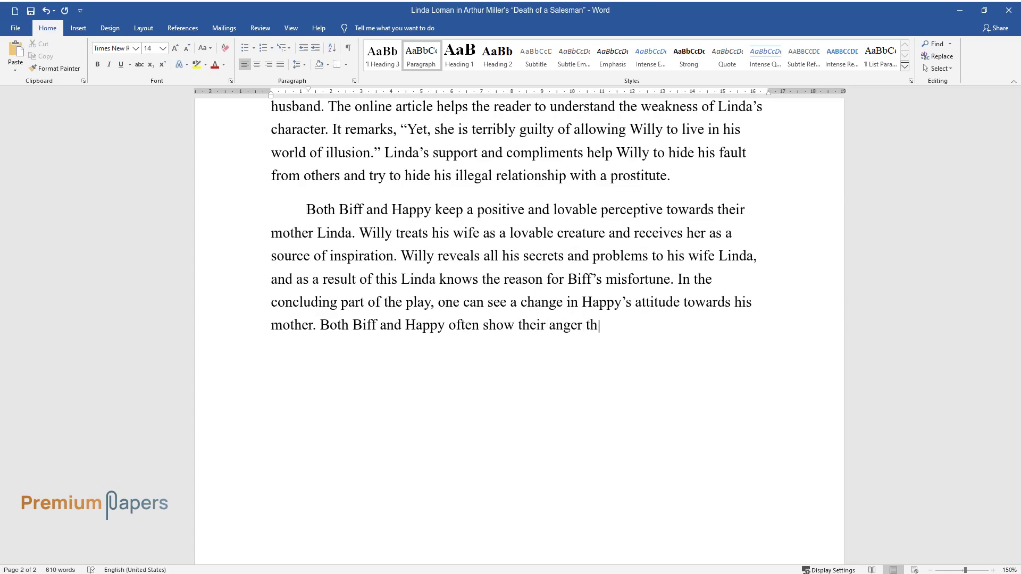
{"action": "type", "text": "rough their words to Linda. But they"}
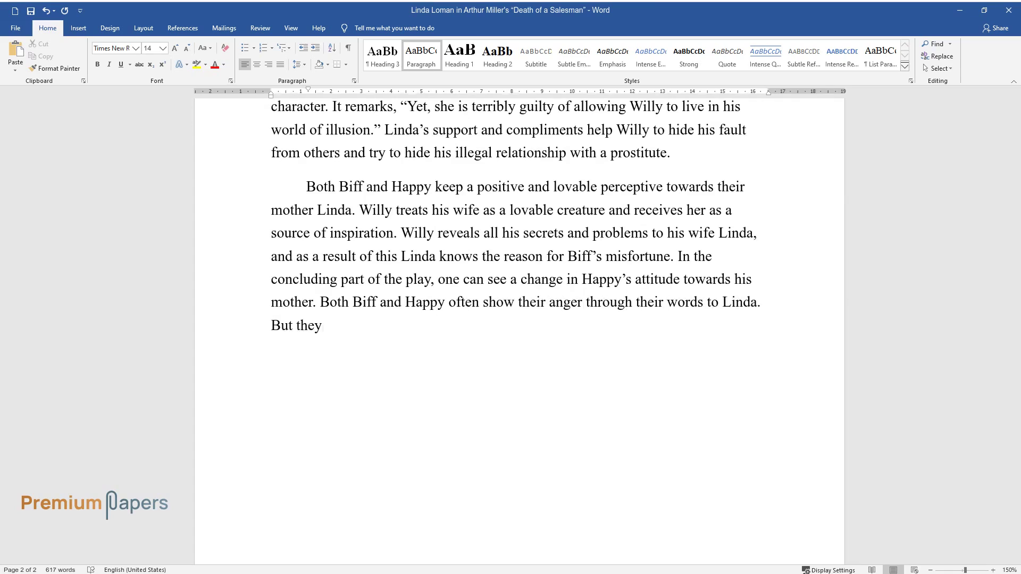
{"action": "type", "text": " never hate their mother and through"}
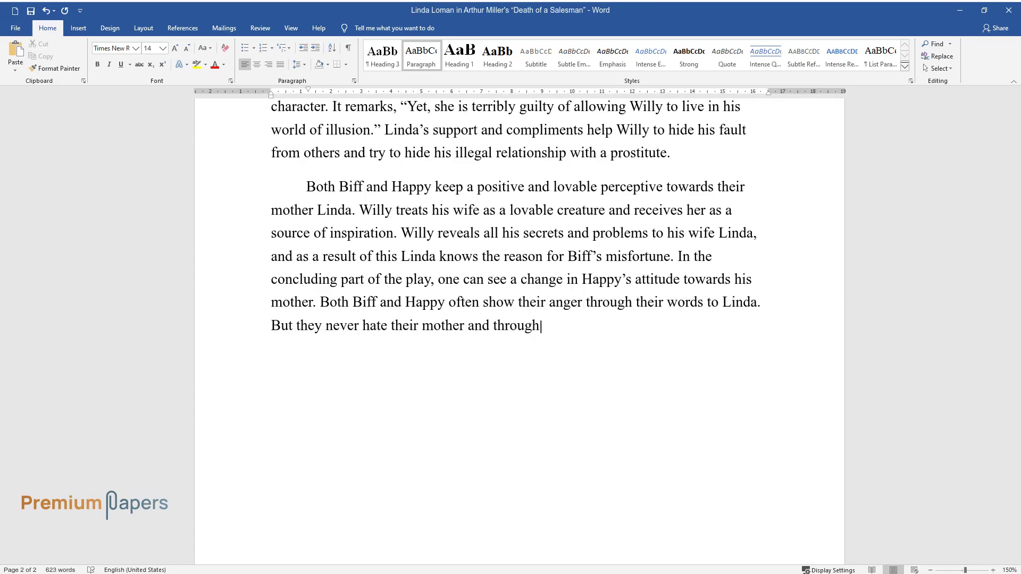
{"action": "type", "text": " their aggressive nature, they show"}
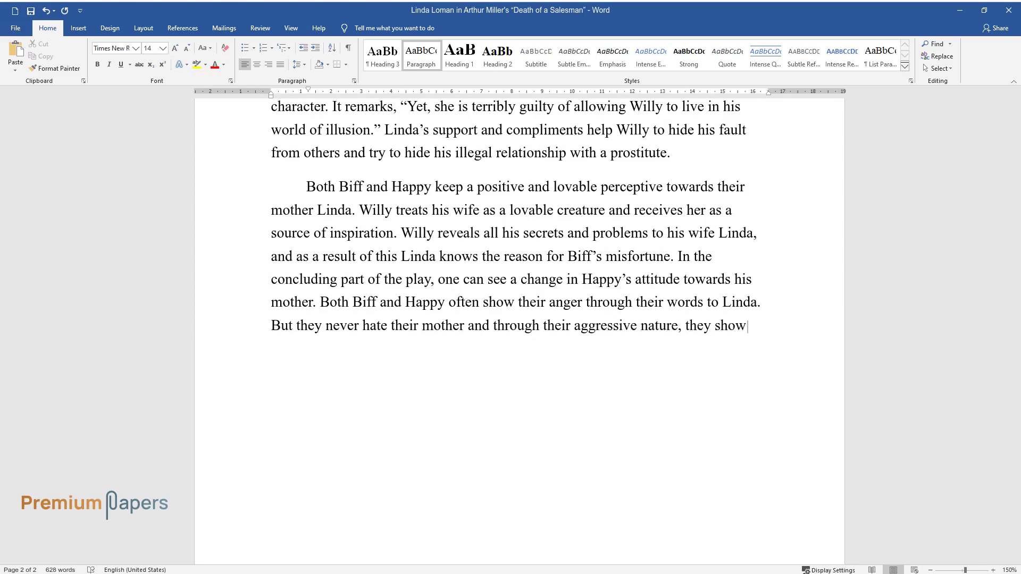
{"action": "type", "text": " their feelings towards their father."}
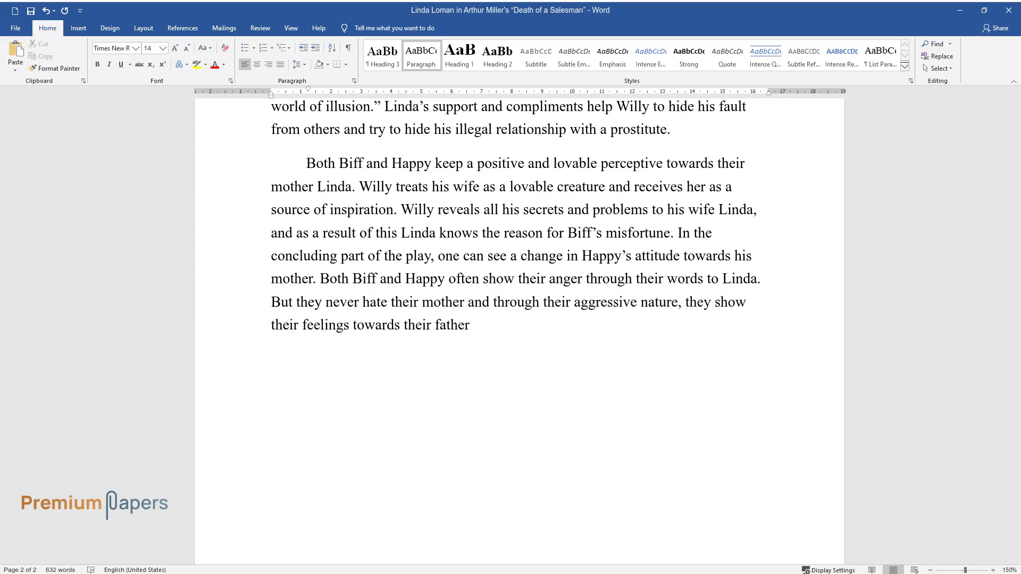
- Start a sixth paragraph saying that after a detailed analysis of the play, a reader can see Linda’s character does not appear to change much
{"action": "key", "text": "Return"}
{"action": "type", "text": "After"}
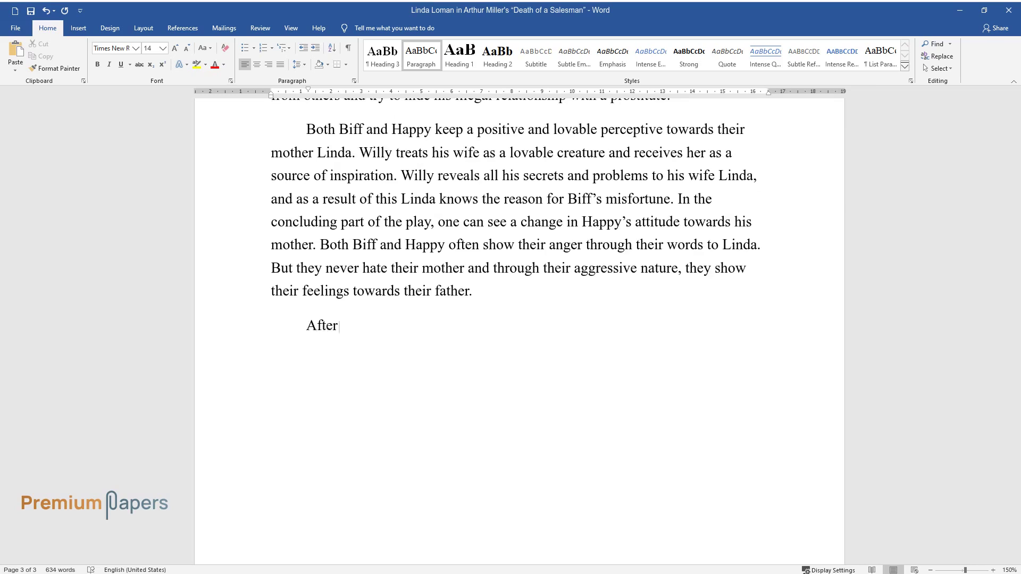
{"action": "type", "text": " a detailed analysis of the play, a"}
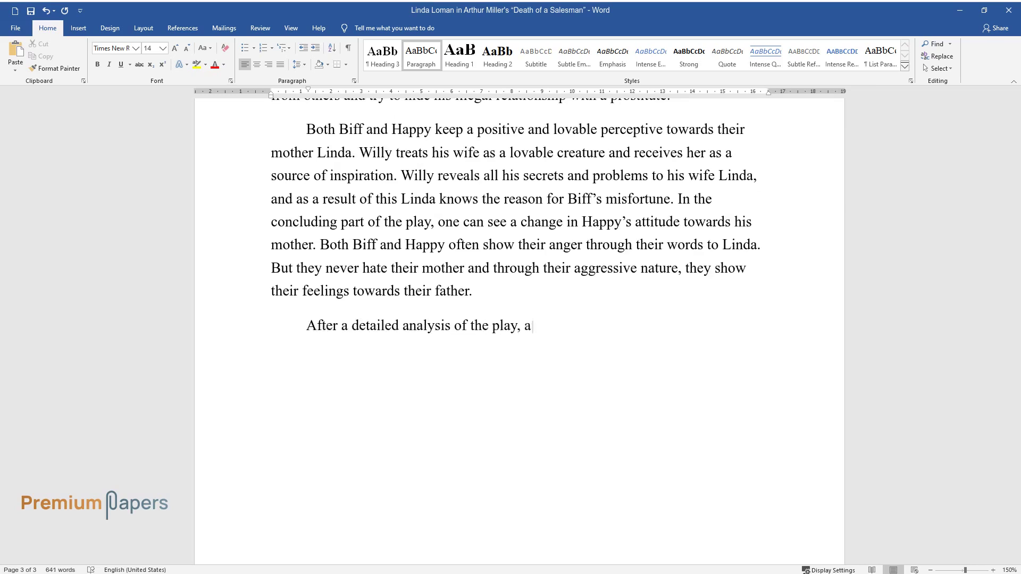
{"action": "type", "text": " reader can see that Linda's charac"}
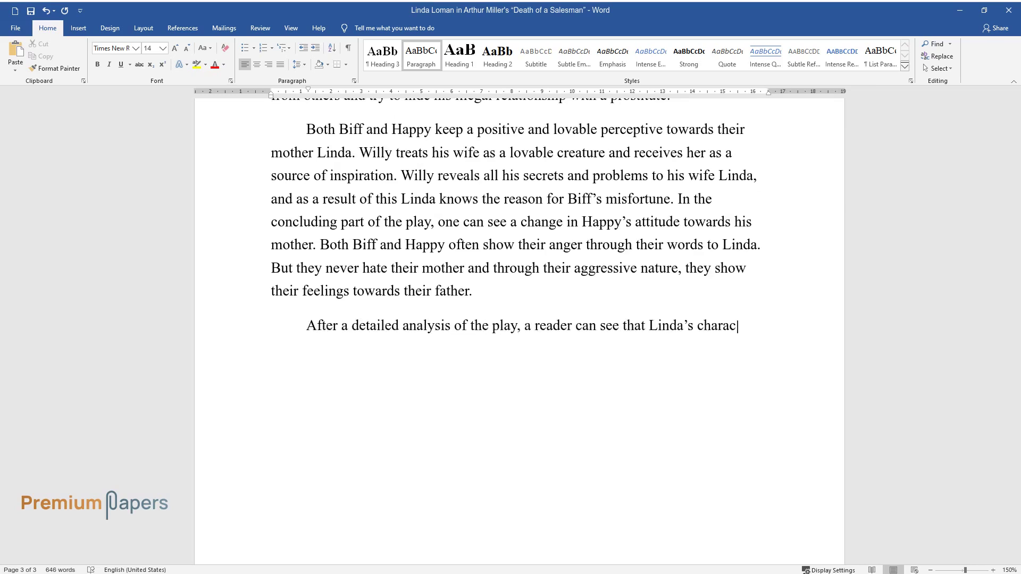
{"action": "type", "text": "ter does not appear to change much."}
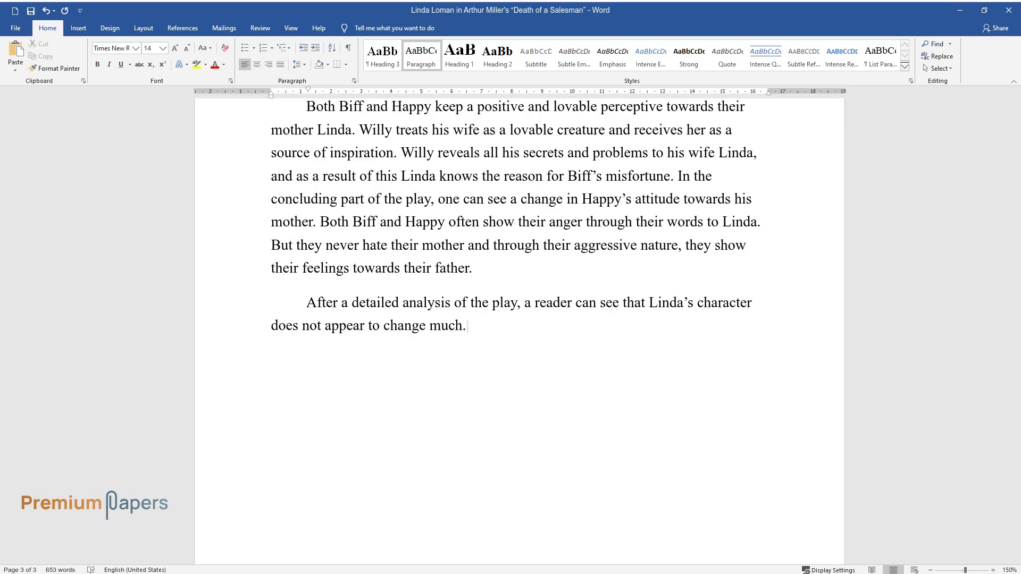
- Add that she plays a perfect wife and a responsible mother, which eventually leads to the collapse of her husband
{"action": "type", "text": " She plays a perfect wife and a res"}
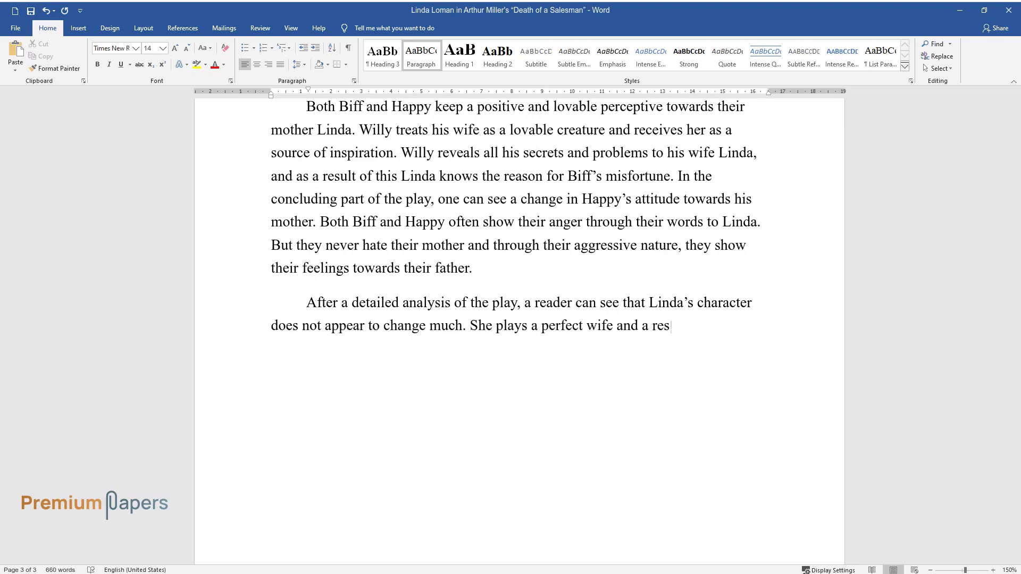
{"action": "type", "text": "ponsible mother which eventually le"}
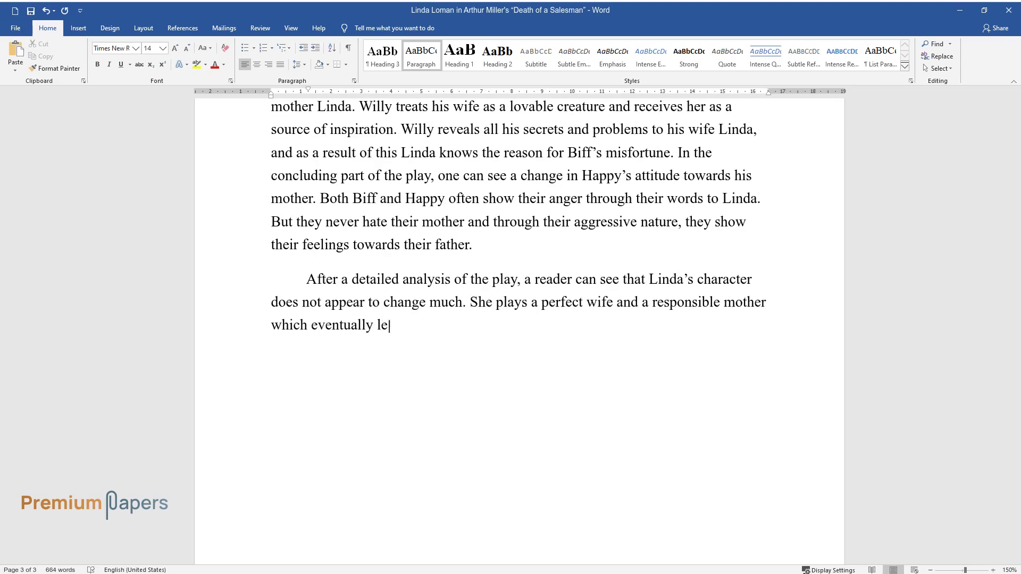
{"action": "type", "text": "ads to the collapse of her husband. "}
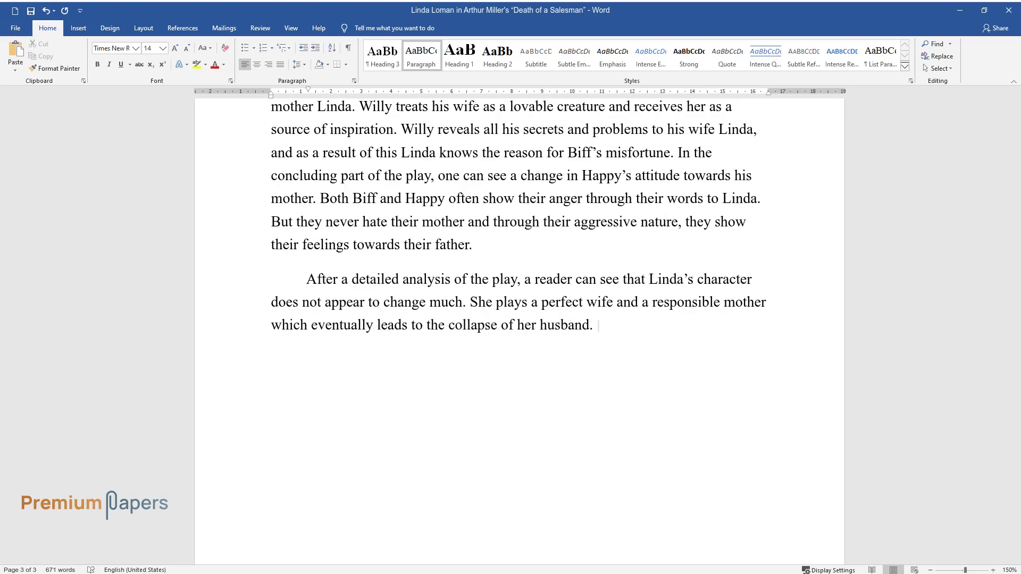
- Add that despite no notable change in her nature, Linda reveals her over-submissiveness towards her husband in the concluding part of the play
{"action": "type", "text": "Even though Linda does not show a n"}
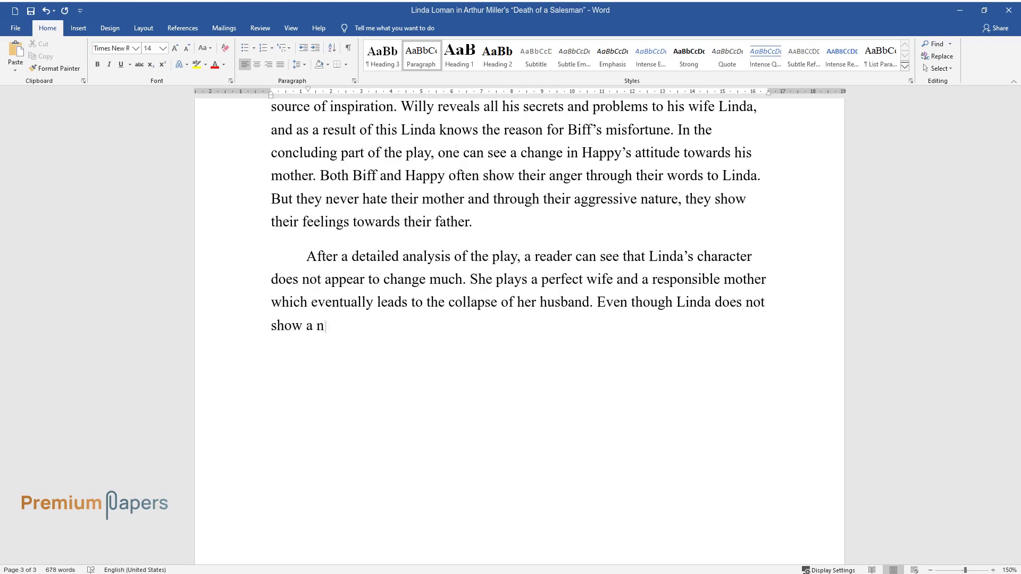
{"action": "type", "text": "otable change in her nature, in the"}
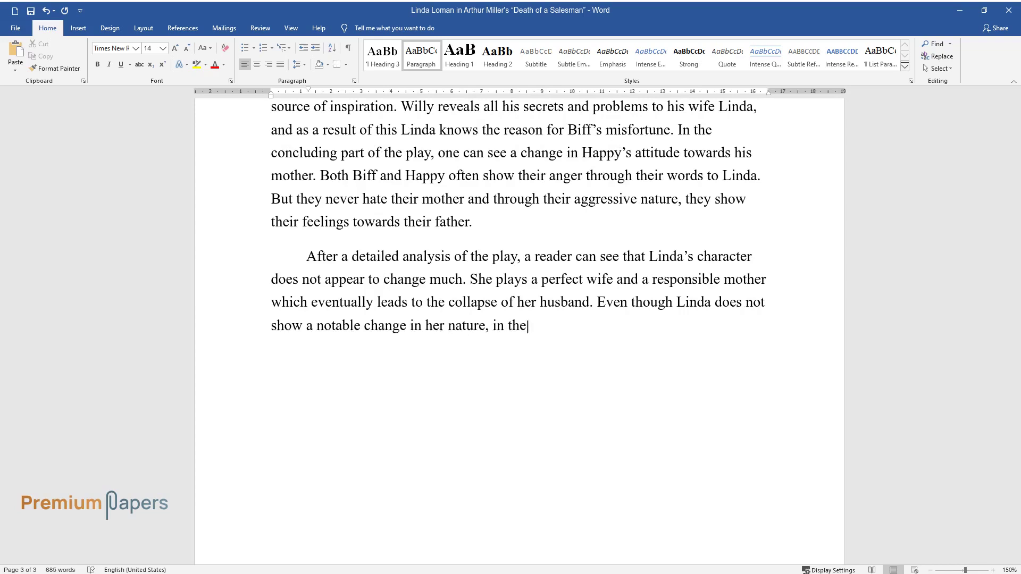
{"action": "type", "text": " concluding part of the play she re"}
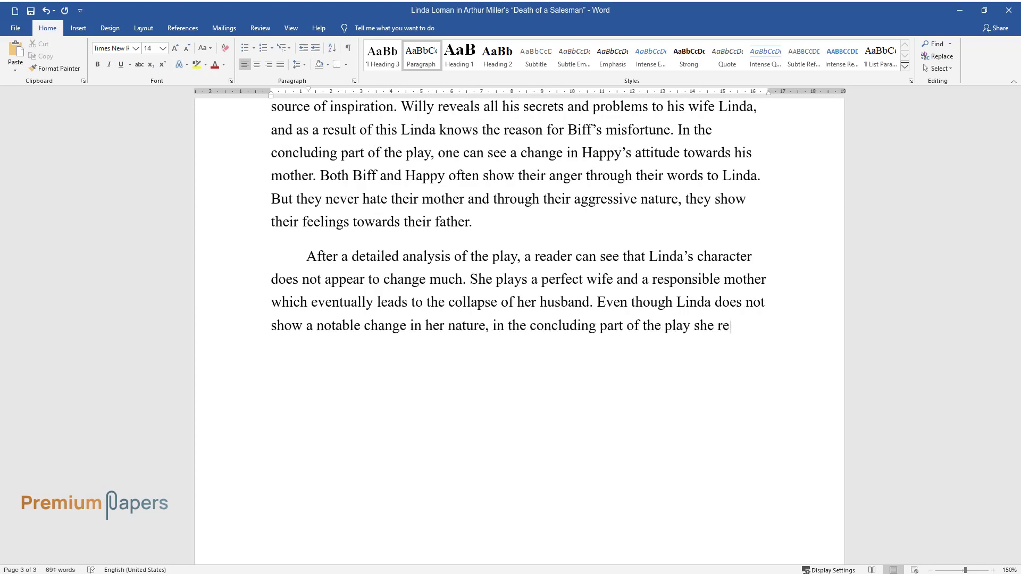
{"action": "type", "text": "veals her over-submissiveness towar"}
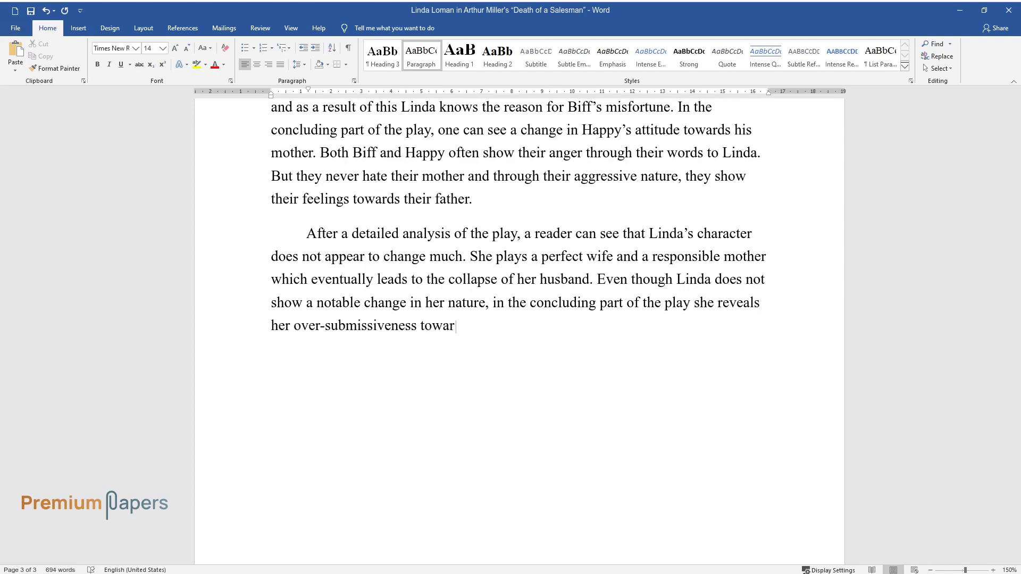
- Quote Johnson's argument that when Biff and Happy join Linda, the conversation soon turns to her ultimatum: Biff either respects his father or leaves for good
{"action": "type", "text": "ds her husband. Johnson argues that"}
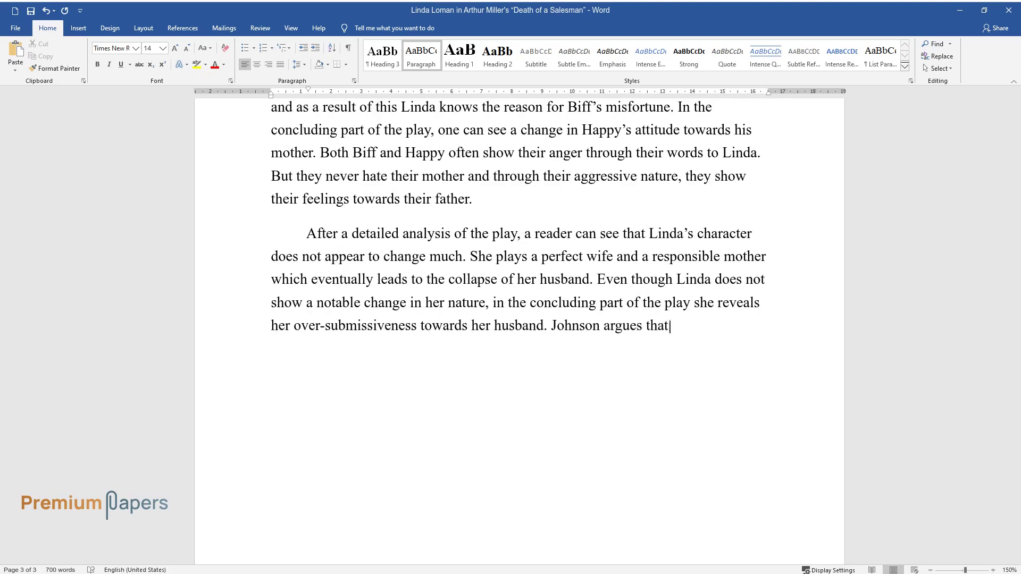
{"action": "type", "text": " \"When Biff and Happy join Linda, "}
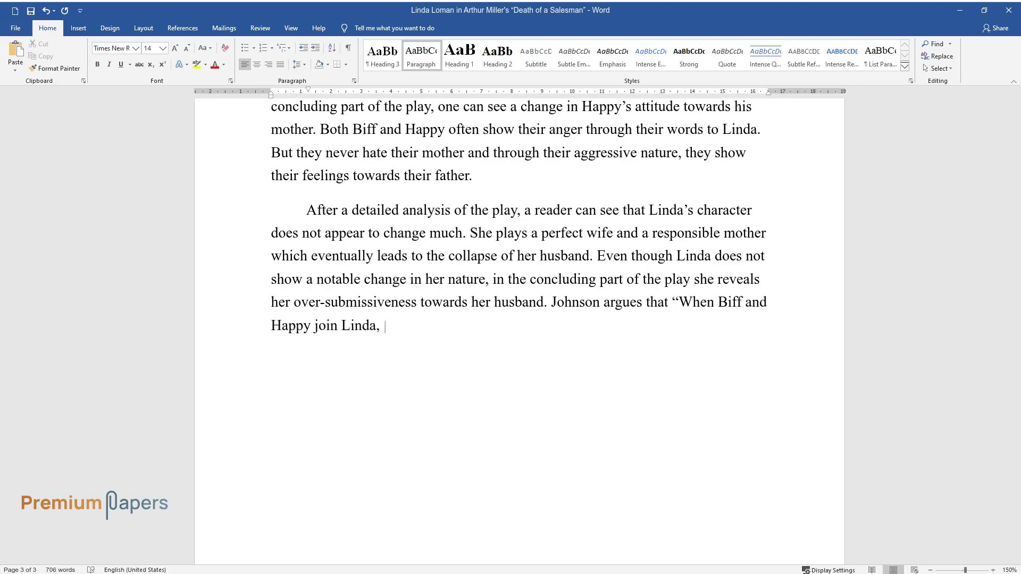
{"action": "type", "text": "the conversation soon turns to an ul"}
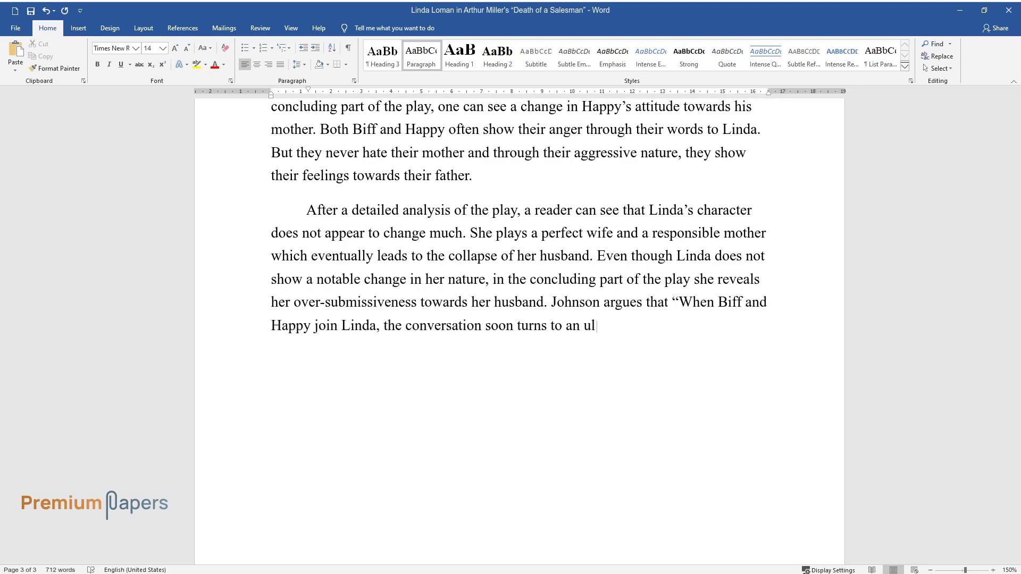
{"action": "type", "text": "timatum from Linda to Biff: that he"}
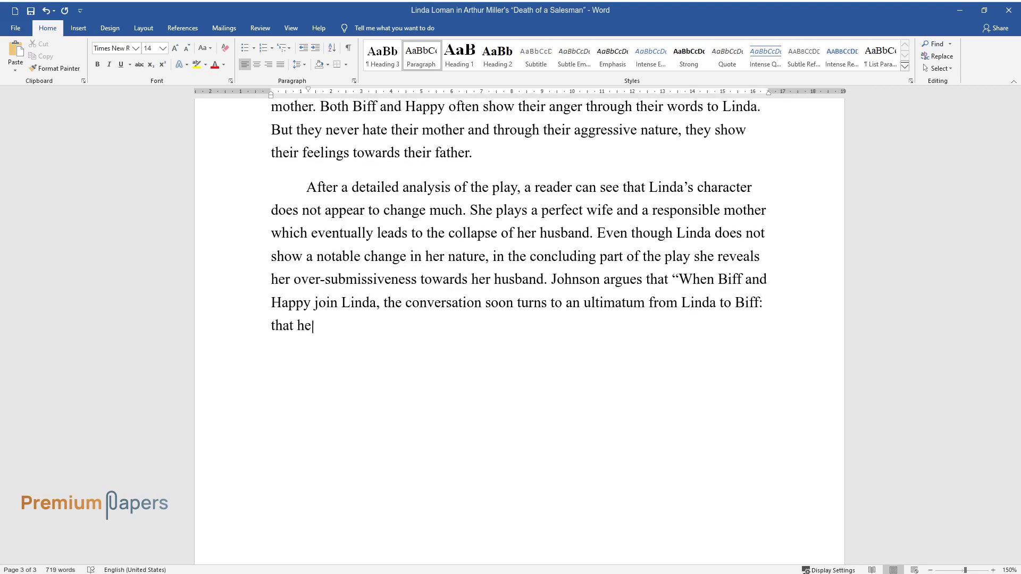
{"action": "type", "text": " either respects his father or leav"}
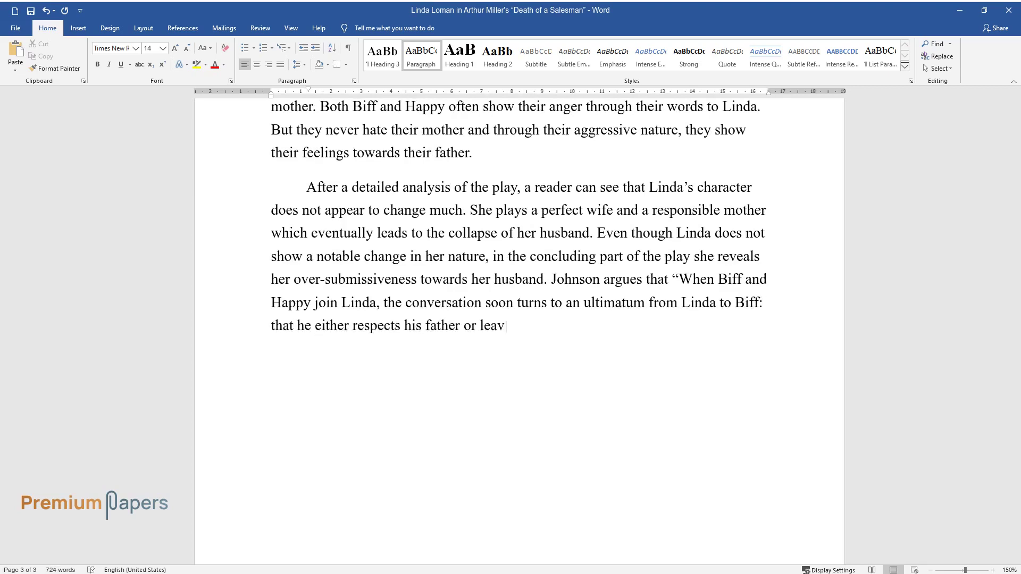
{"action": "type", "text": "es and does not come back.\" After the realization of "}
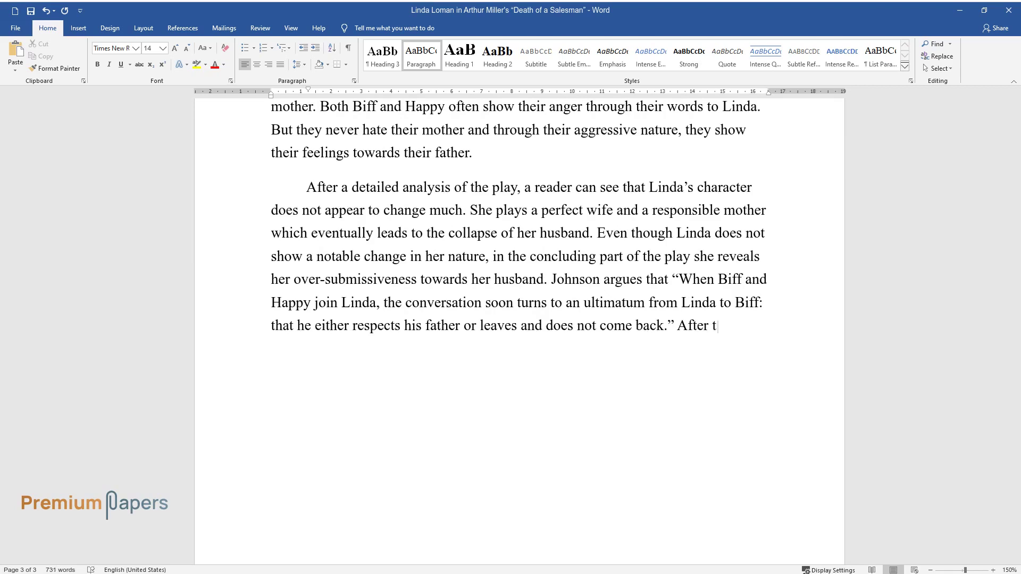
- Add that after the realization of the truth about her husband, Linda often shows her aggressive nature towards her sons
{"action": "type", "text": "the truth about h"}
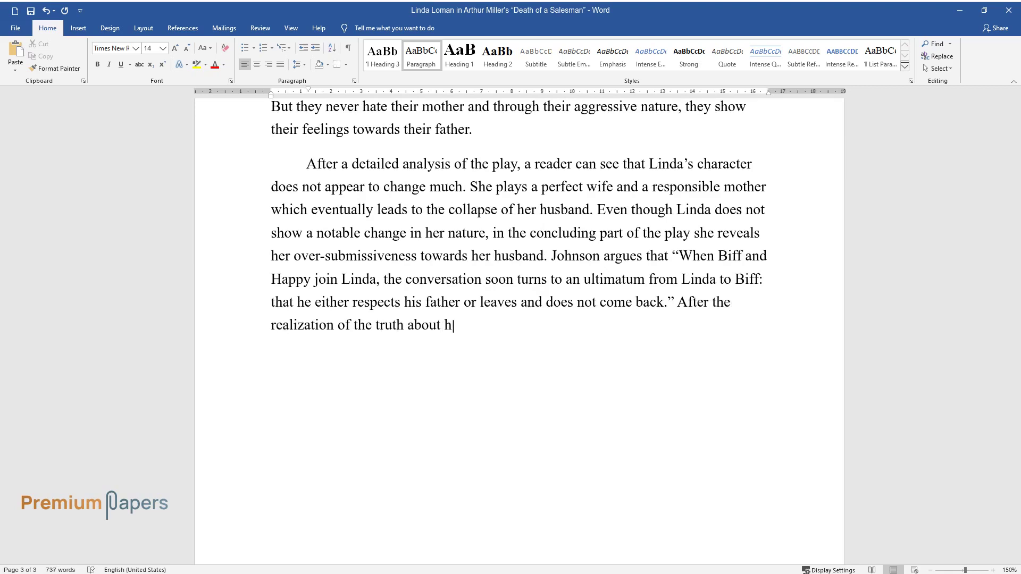
{"action": "type", "text": "er husband, Linda often shows her ag"}
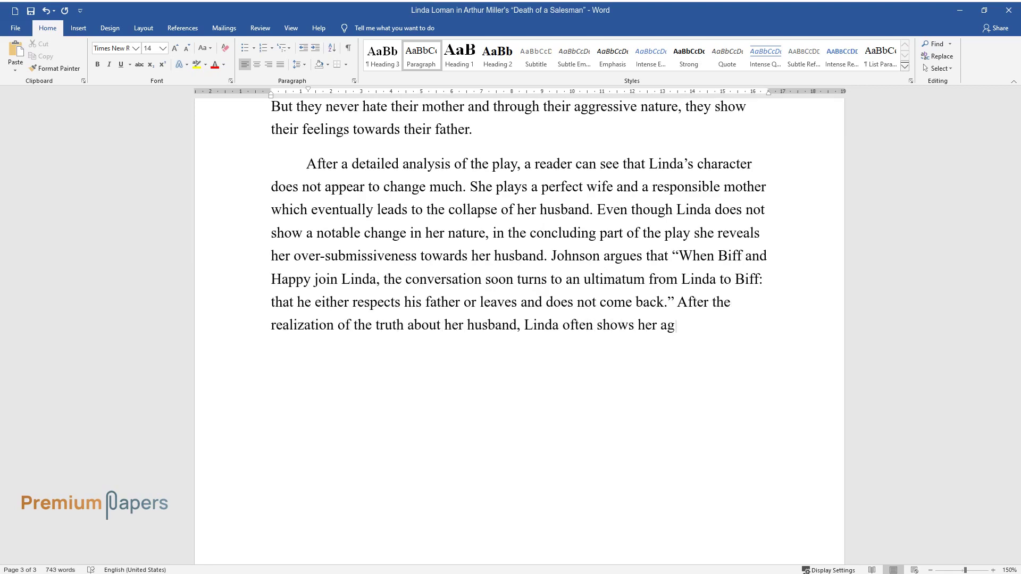
{"action": "type", "text": "gressive nature towards her sons. E"}
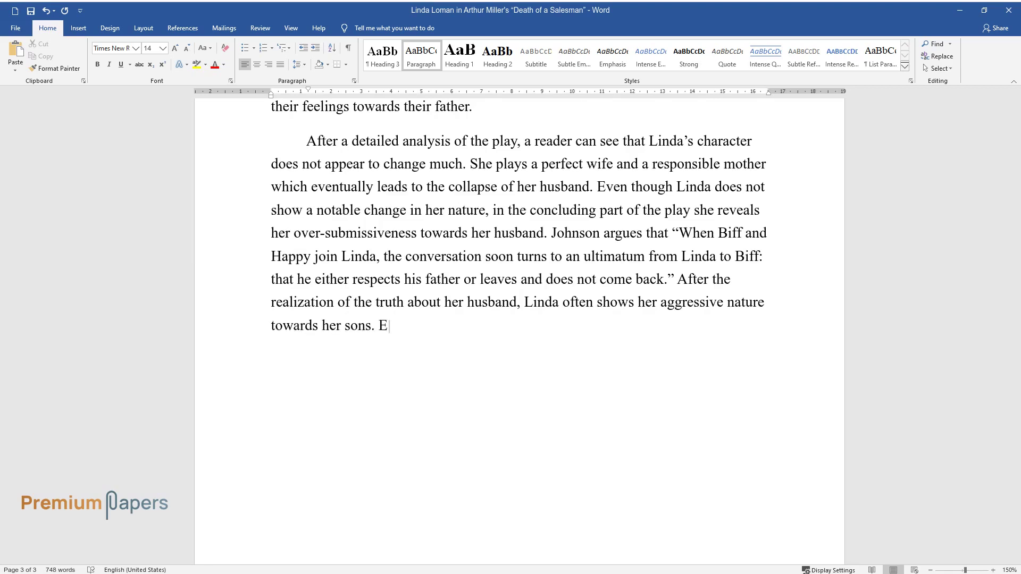
- Add that even though Linda is responsible for her husband’s downfall, the audience or readers keep sympathy towards her character
{"action": "type", "text": "ven though Linda is responsible for"}
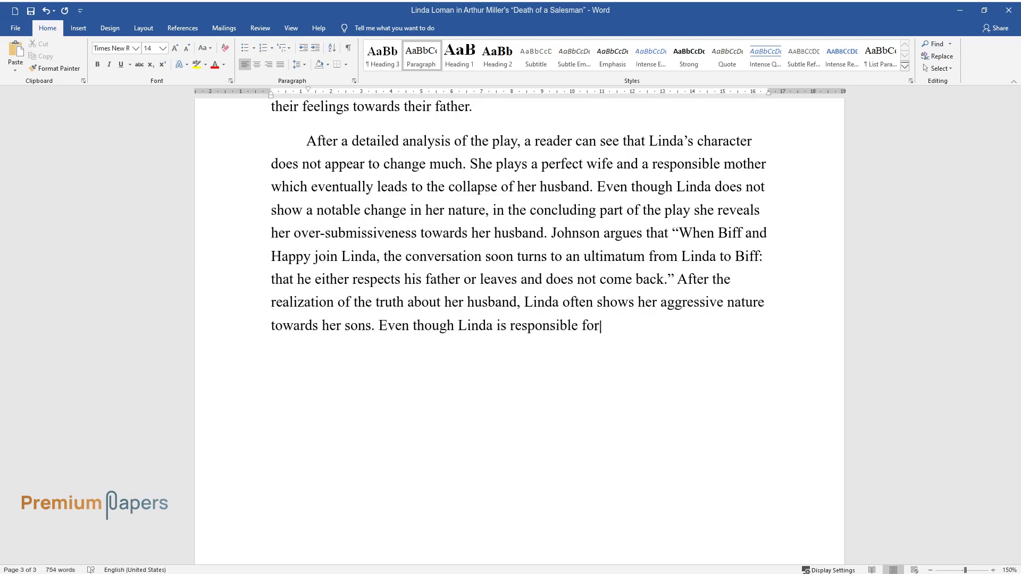
{"action": "type", "text": " her husband's downfall, the audien"}
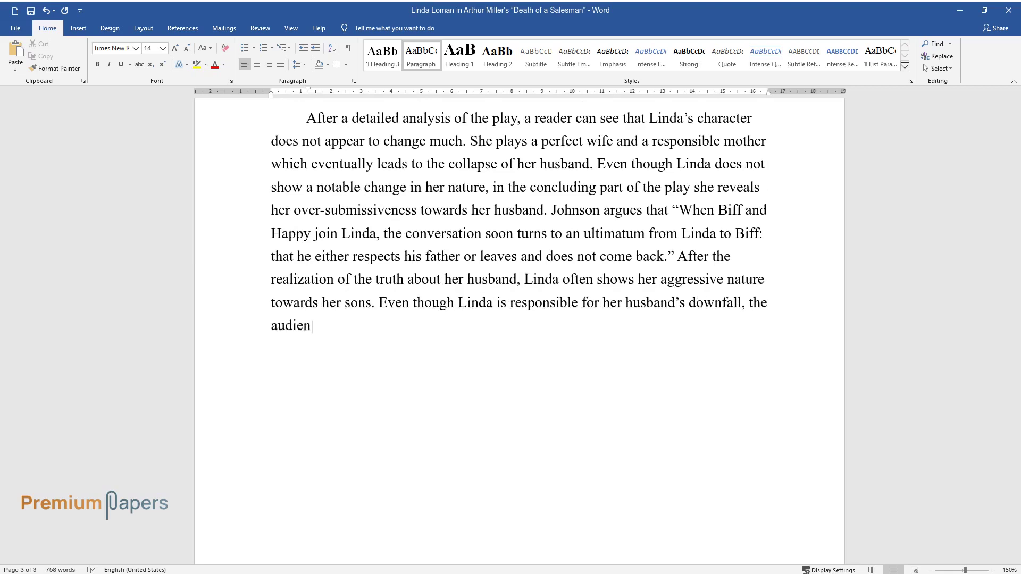
{"action": "type", "text": "ce or readers keep sympathy towards"}
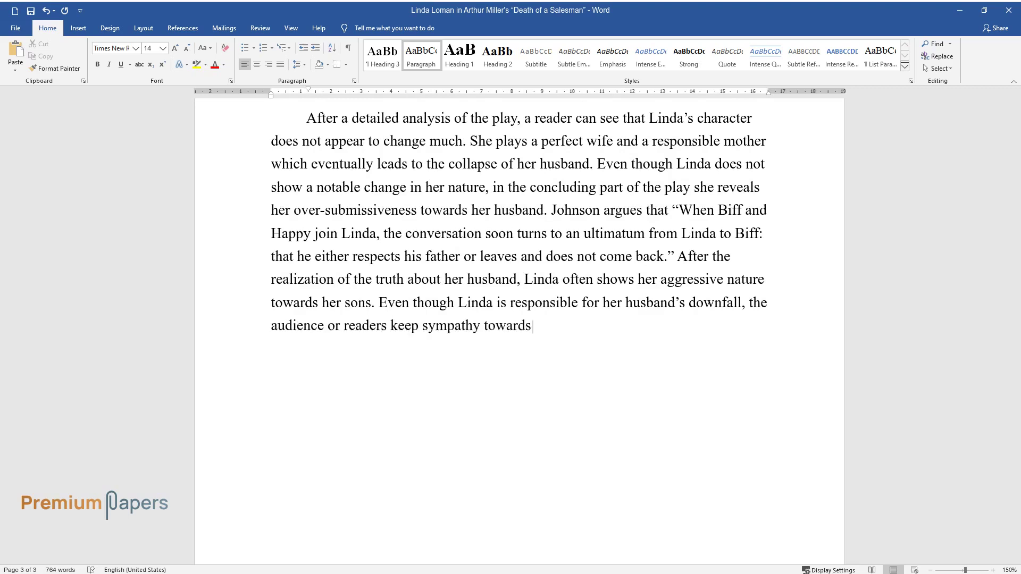
{"action": "type", "text": " her character. A detailed analysis "}
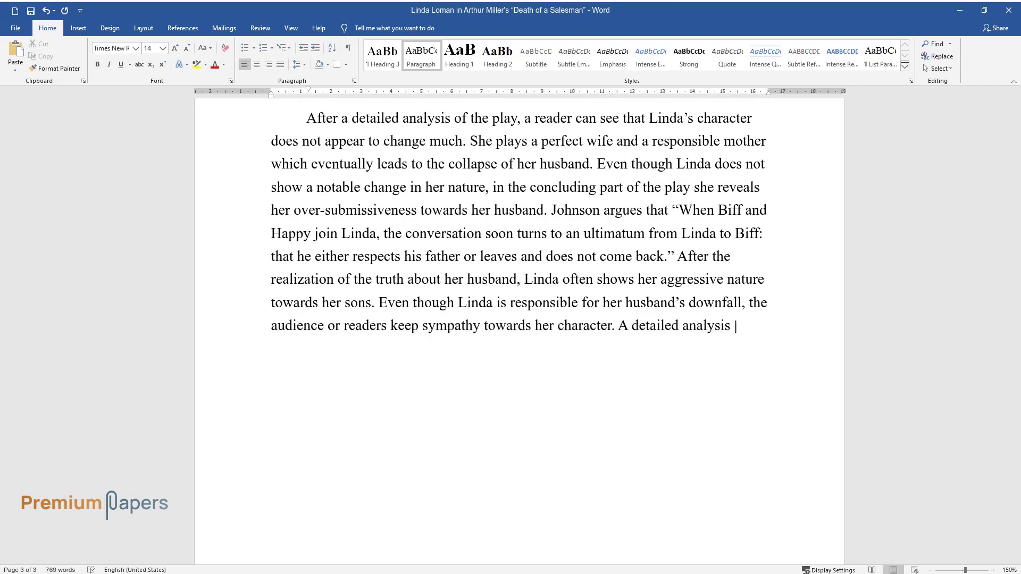
- Write that analysing Linda's relationship with the protagonist will categorize her as a loving wife, whom Willy considers caring and wonderful
{"action": "type", "text": "of the relationship between Linda "}
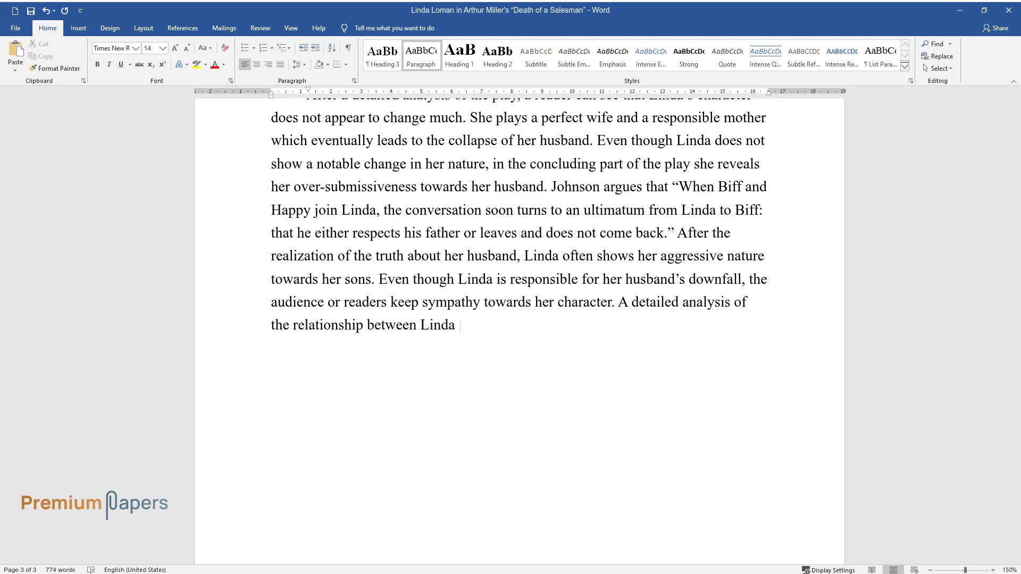
{"action": "type", "text": "and the protagonist will categorize"}
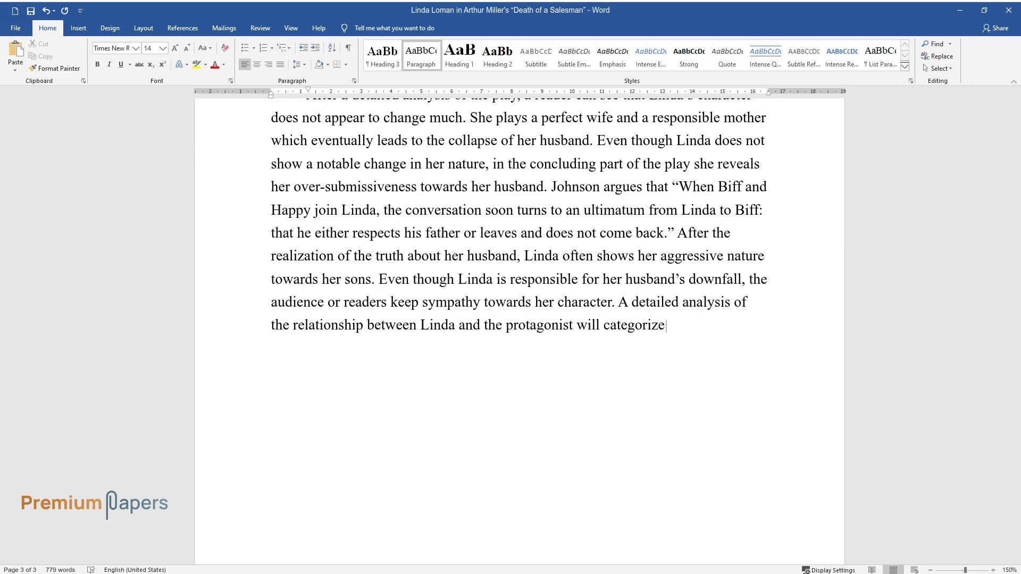
{"action": "type", "text": " her as a loving wife and W"}
{"action": "type", "text": "illy in t"}
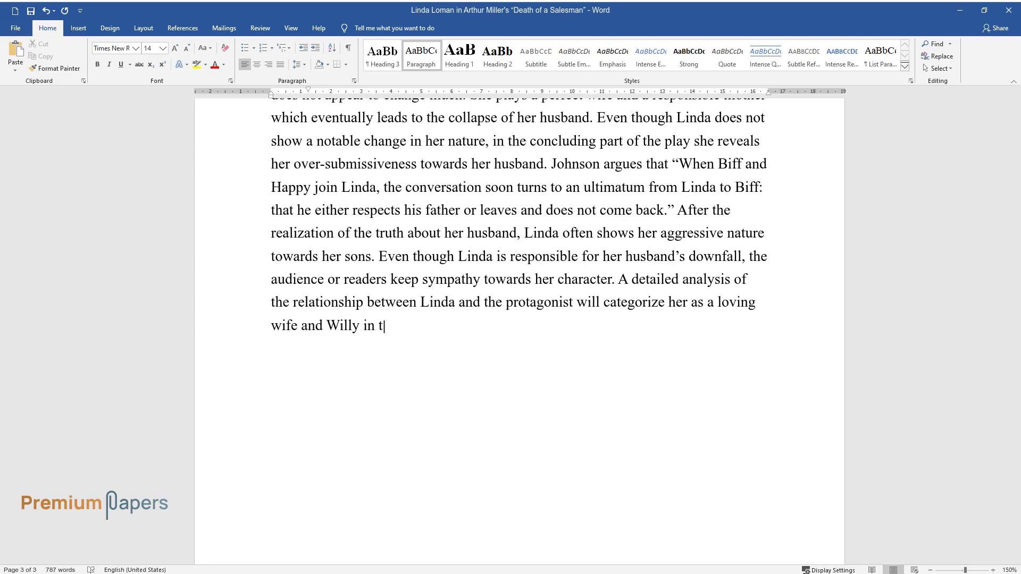
{"action": "type", "text": "urn considers her as caring and won"}
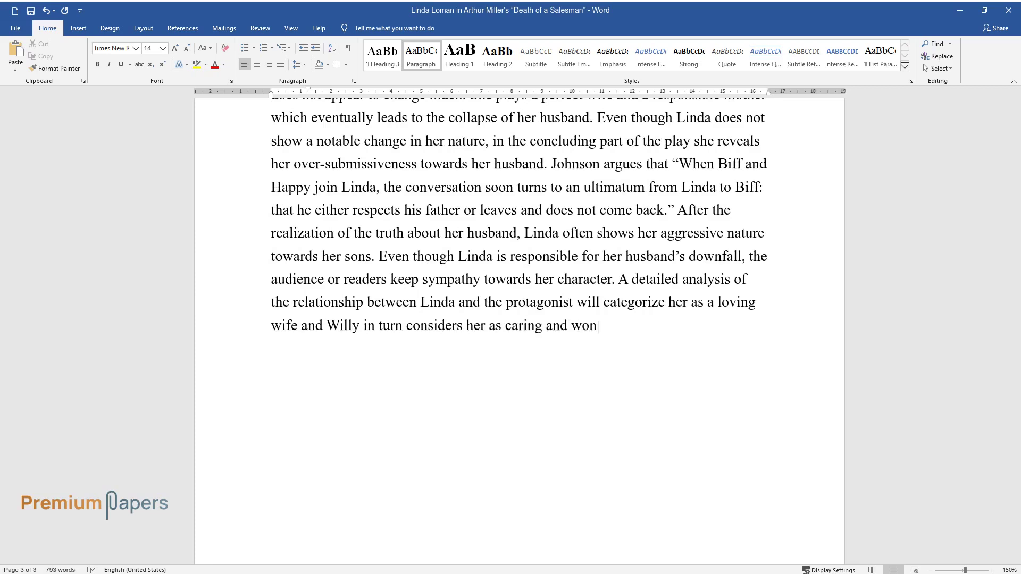
- End the paragraph by saying Linda overcomes her weaknesses through her responsible nature as a mother and a lovable wife
{"action": "type", "text": "derful. Linda overcomes her weakne"}
{"action": "type", "text": "sses through her responsible nature"}
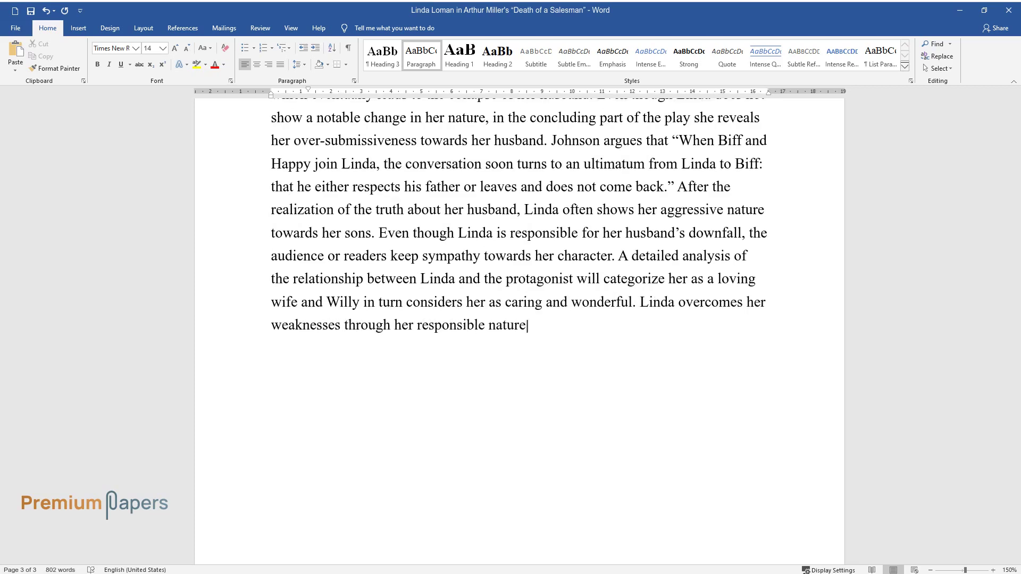
{"action": "type", "text": " as a mother and a lovable wife."}
- Start a concluding paragraph saying Arthur Miller portrays Linda as a lovable and responsible wife in his play “Death of a Salesman.”
{"action": "key", "text": "Return"}
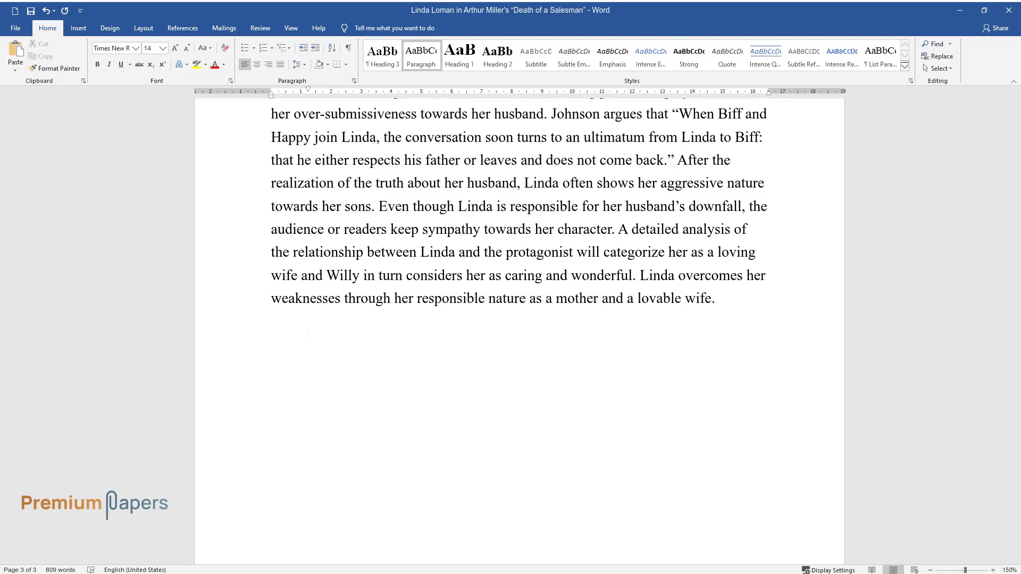
{"action": "type", "text": "To conclude, Art"}
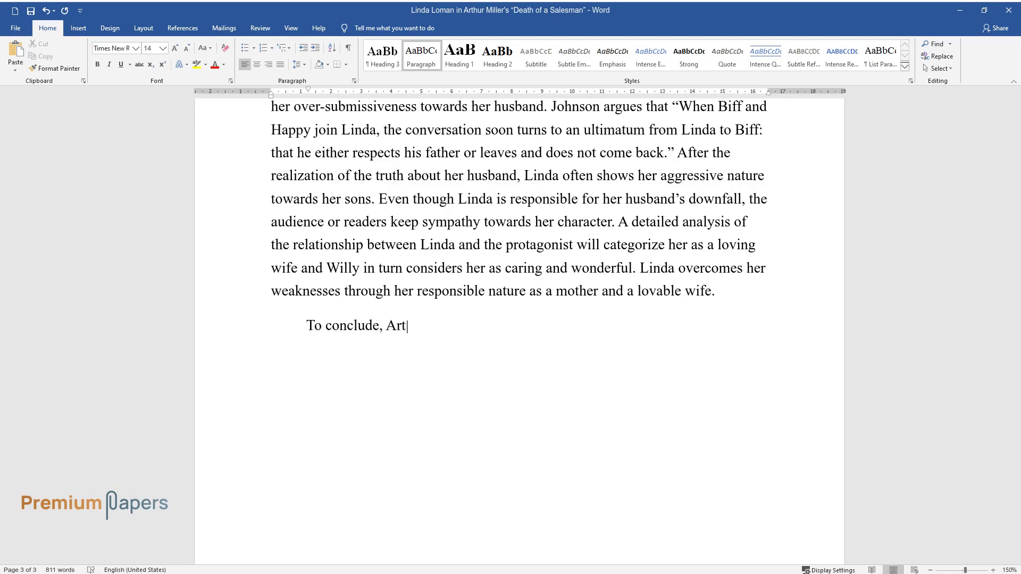
{"action": "type", "text": "hur Miller portrays Linda as a lov"}
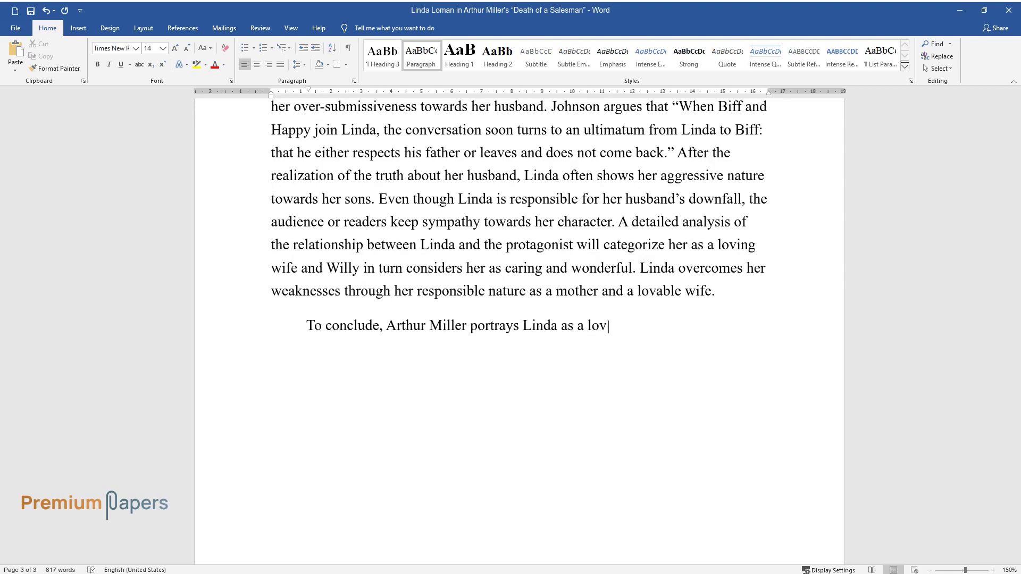
{"action": "type", "text": "able and responsible wife in his pl"}
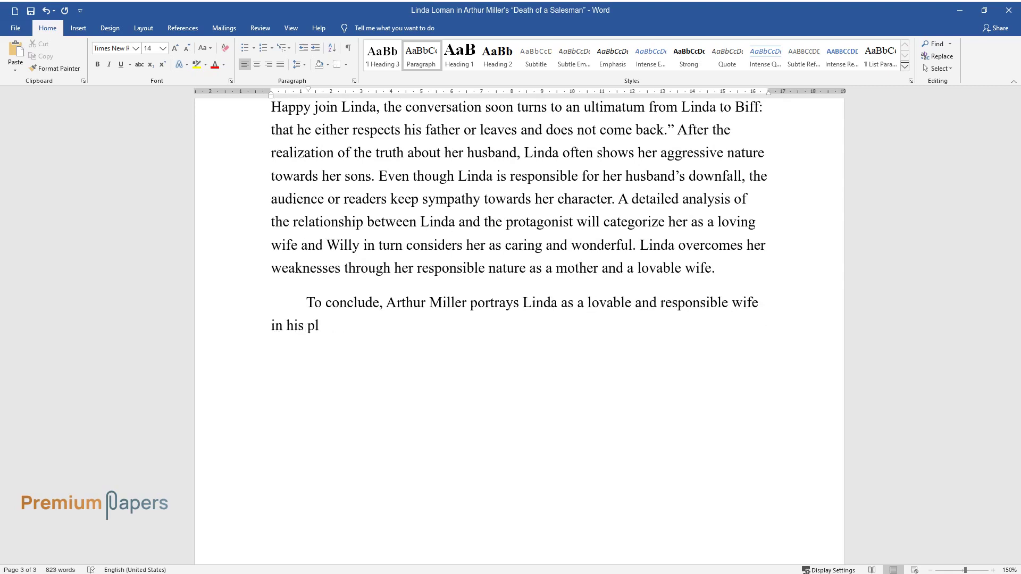
{"action": "type", "text": "ay “Death of a Salesman.\" A reader"}
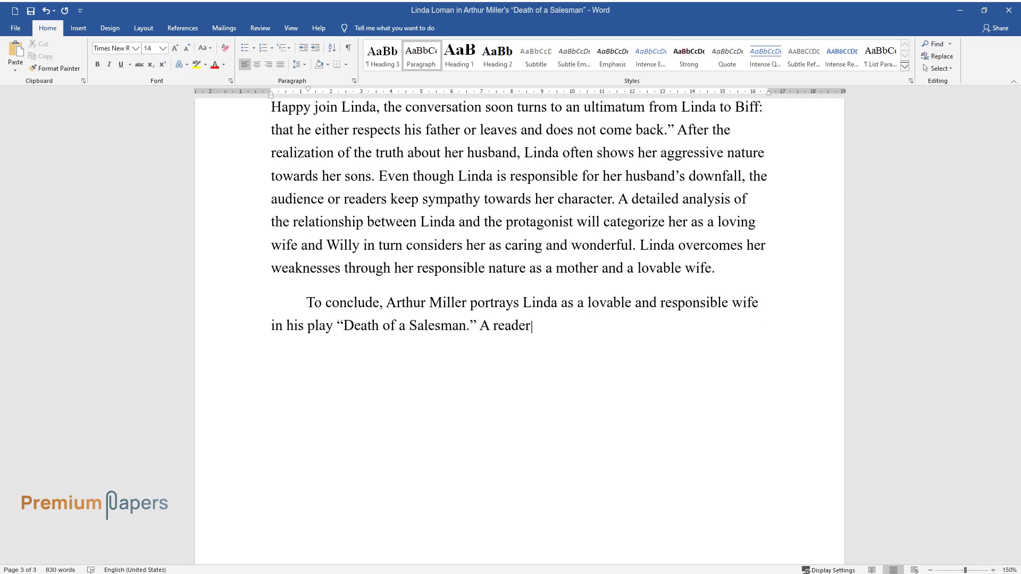
- Add that a reader can understand that she conceals the truth to hold the family together and protect its master from heartbreak
{"action": "type", "text": " can understand that she conceals t"}
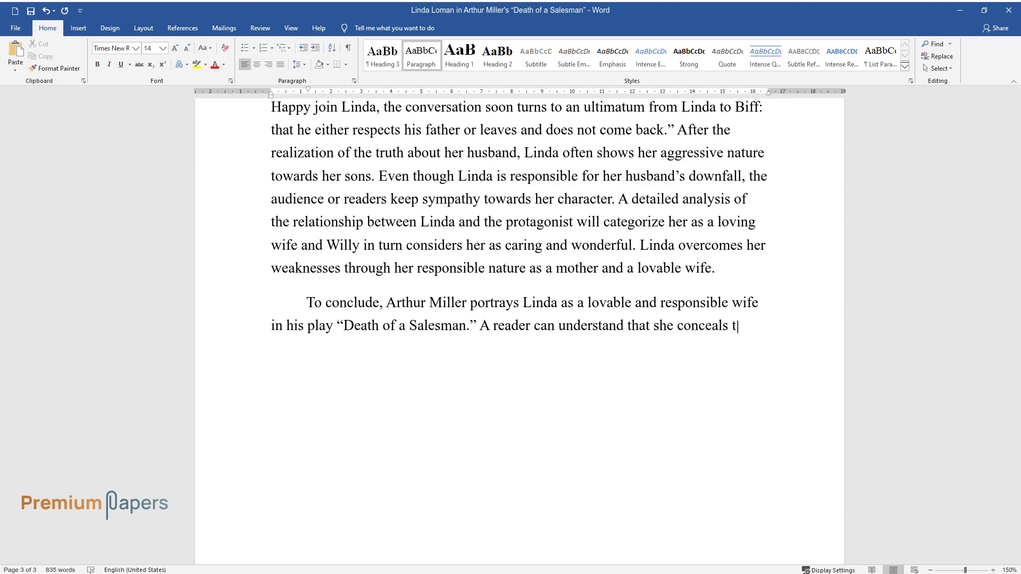
{"action": "type", "text": "he truth to hold the family togeth"}
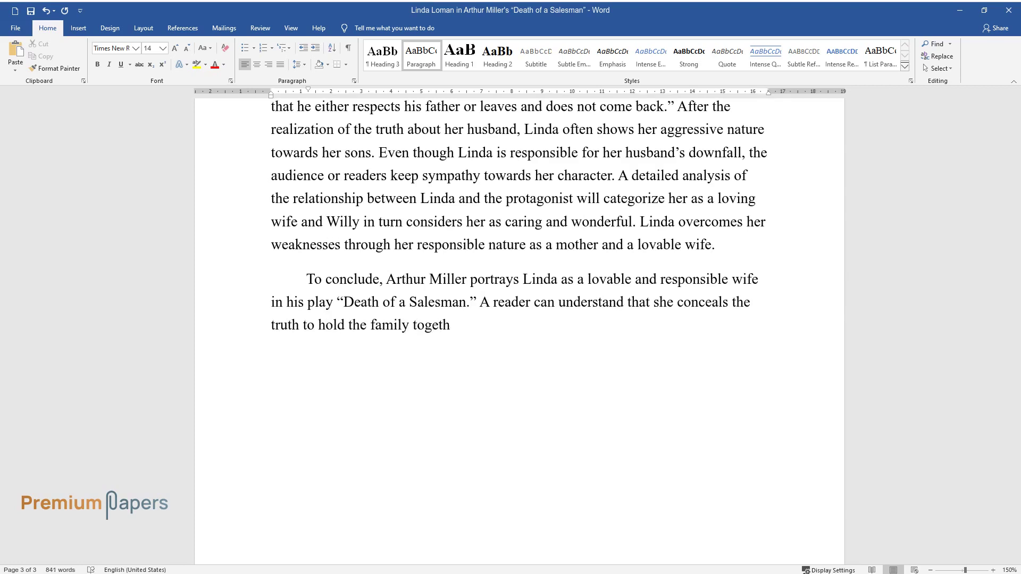
{"action": "type", "text": "er and protect its master from hear"}
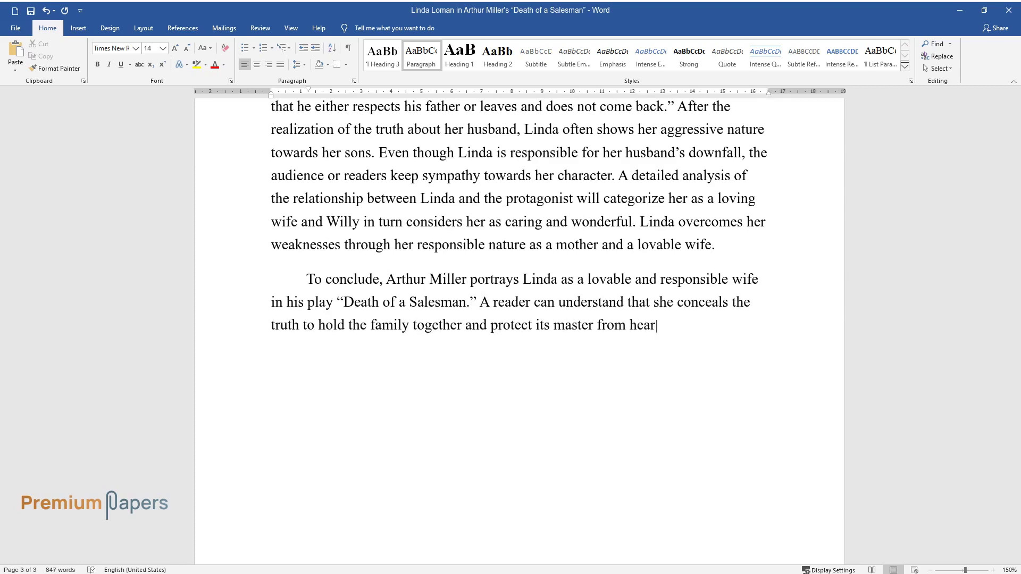
- Add that Linda persuades her distressed husband to believe he is flourishing and admired, so her character is minor but crucial
{"action": "type", "text": "tbreak. Although Linda knows that "}
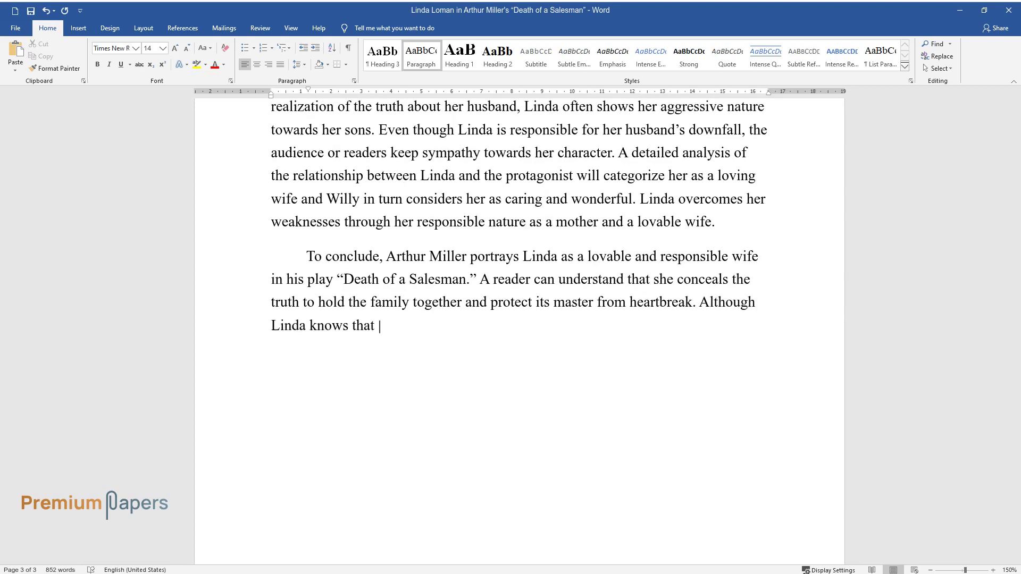
{"action": "type", "text": "her husband is distressed, she pers"}
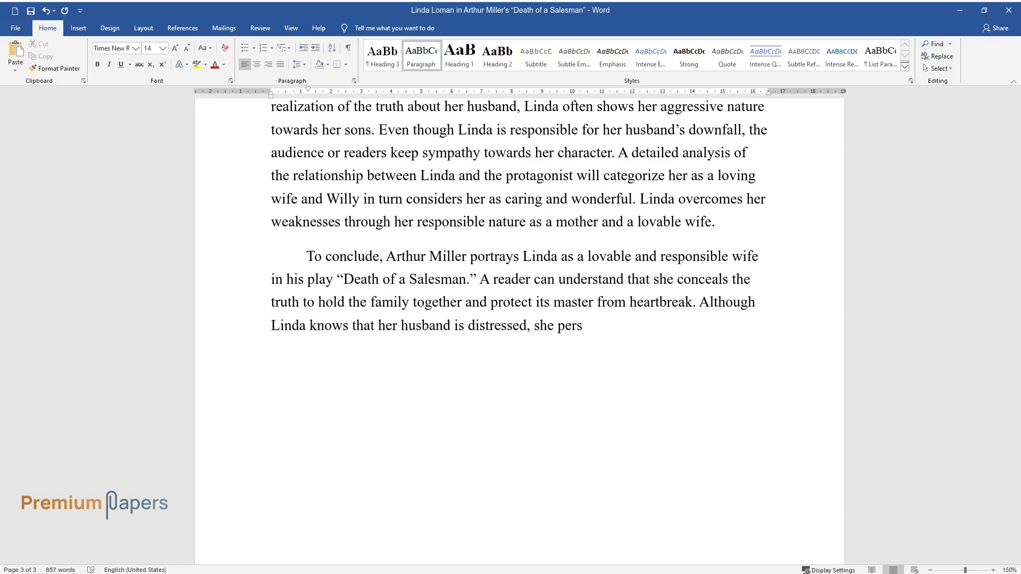
{"action": "type", "text": "uades him to believe he is flourishing and admired."}
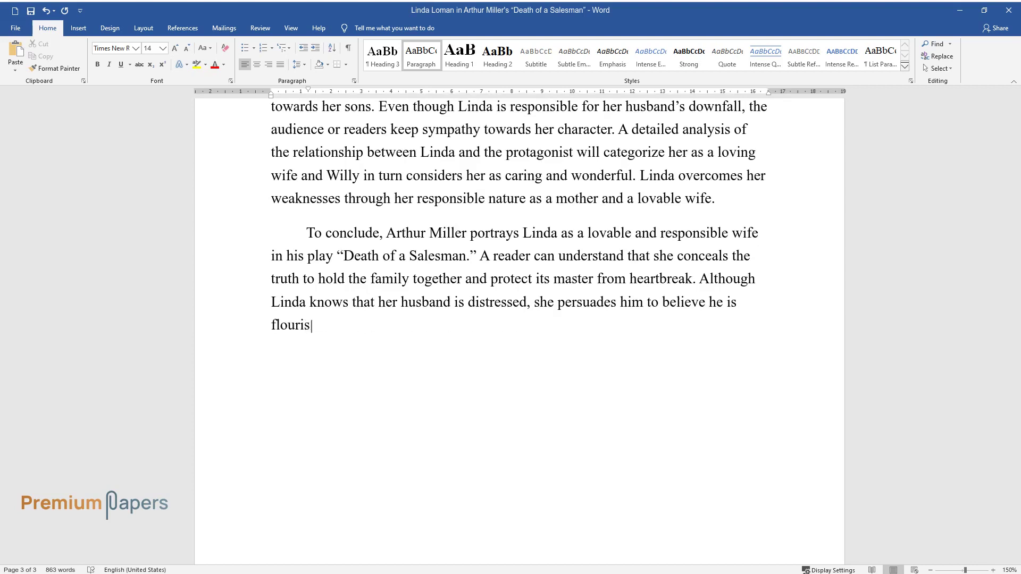
{"action": "type", "text": " So, Linda’s chara"}
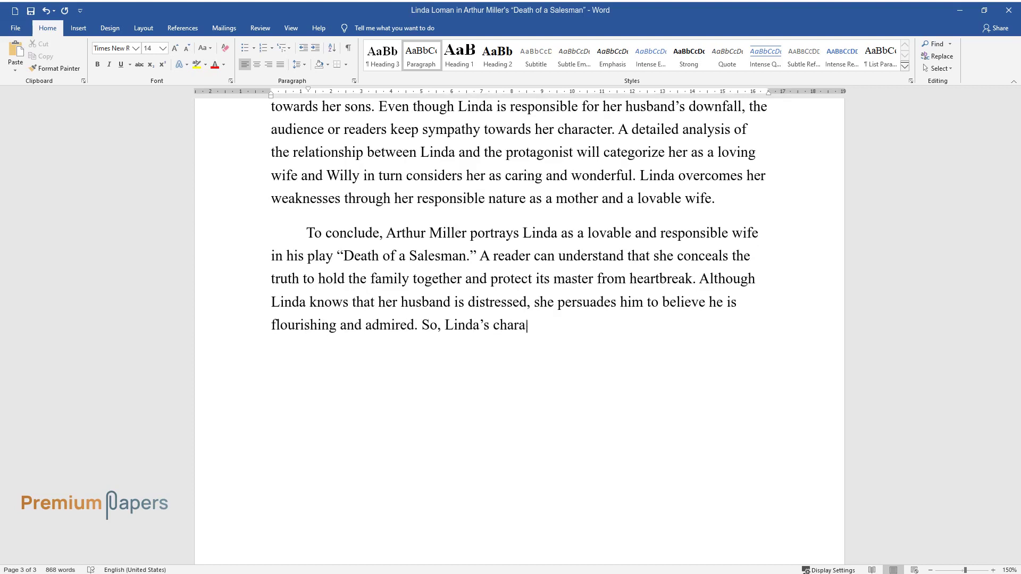
{"action": "type", "text": "cter is minor but crucial. Thus, t"}
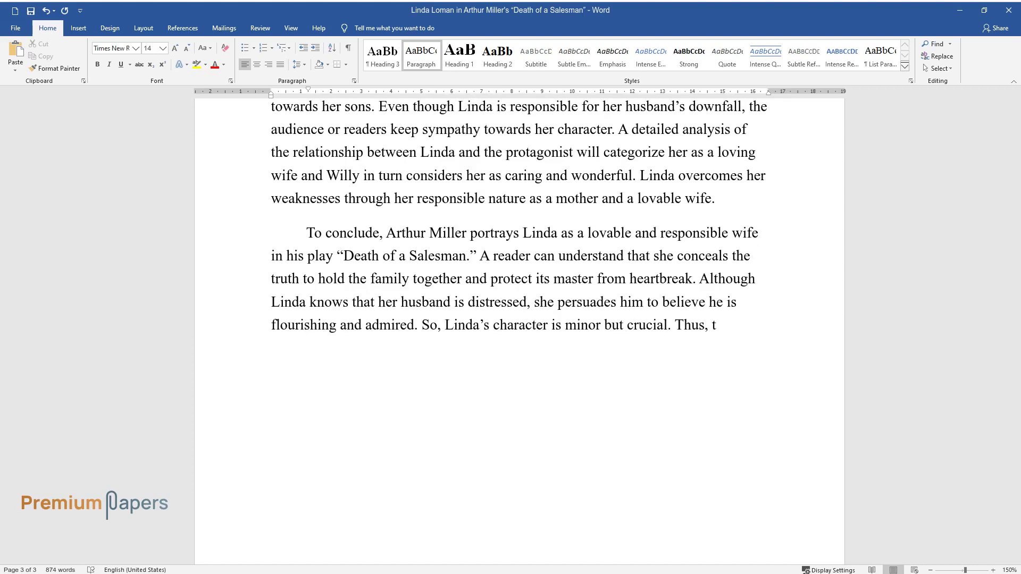
- Conclude that the female characters in “Death of a Salesman” are significant and create questions about the subjugated life of the middle class
{"action": "type", "text": "he study leads to"}
{"action": "type", "text": " the conclusion t"}
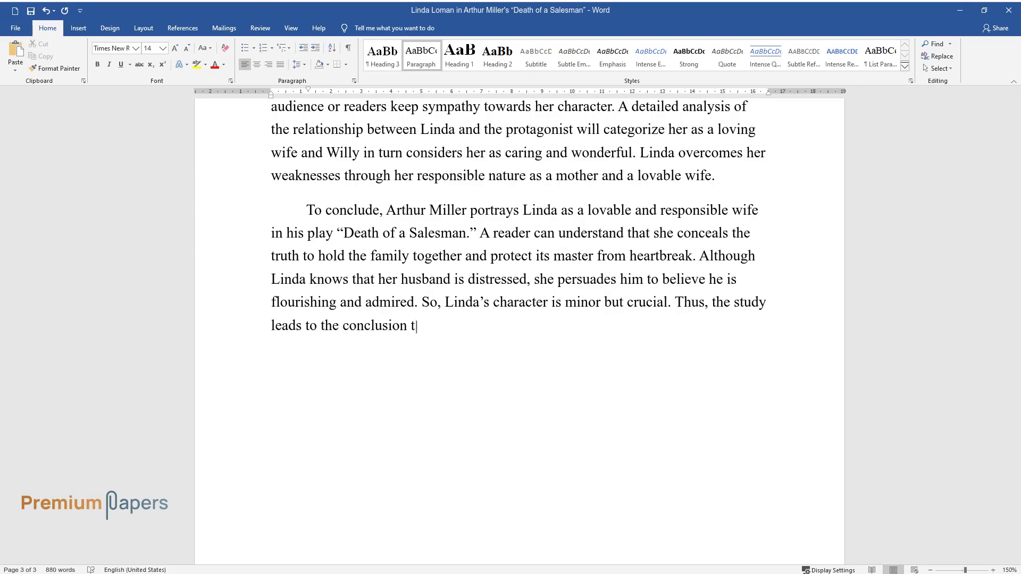
{"action": "type", "text": "hat the female characters in “Death"}
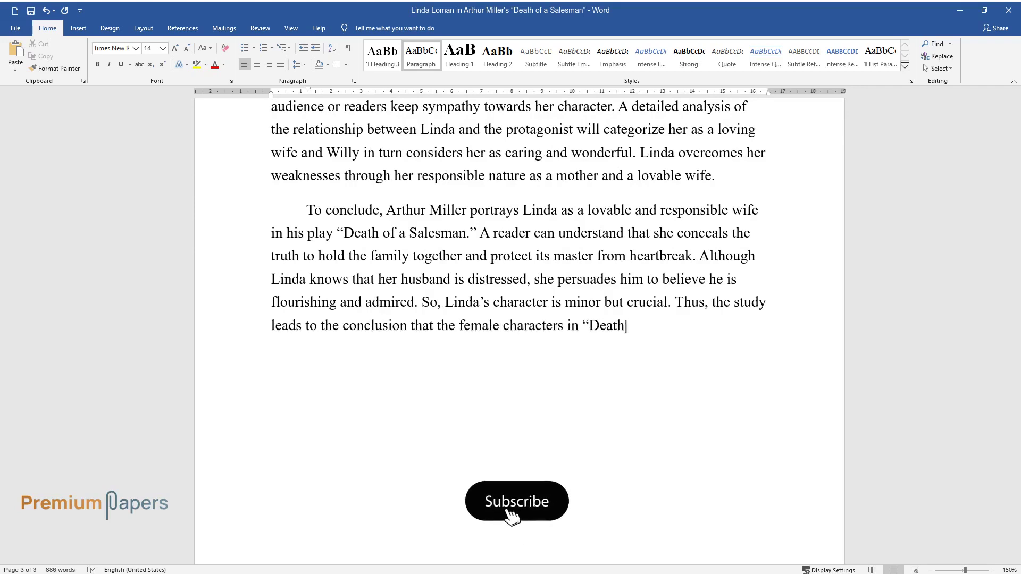
{"action": "type", "text": " of a Salesman” are significant an"}
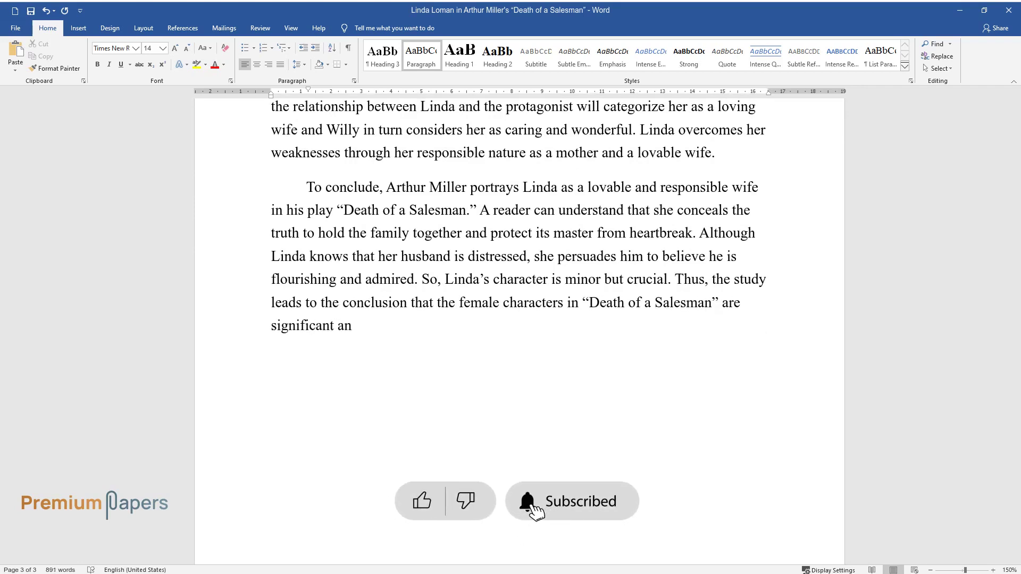
{"action": "type", "text": "d they create questions about the s"}
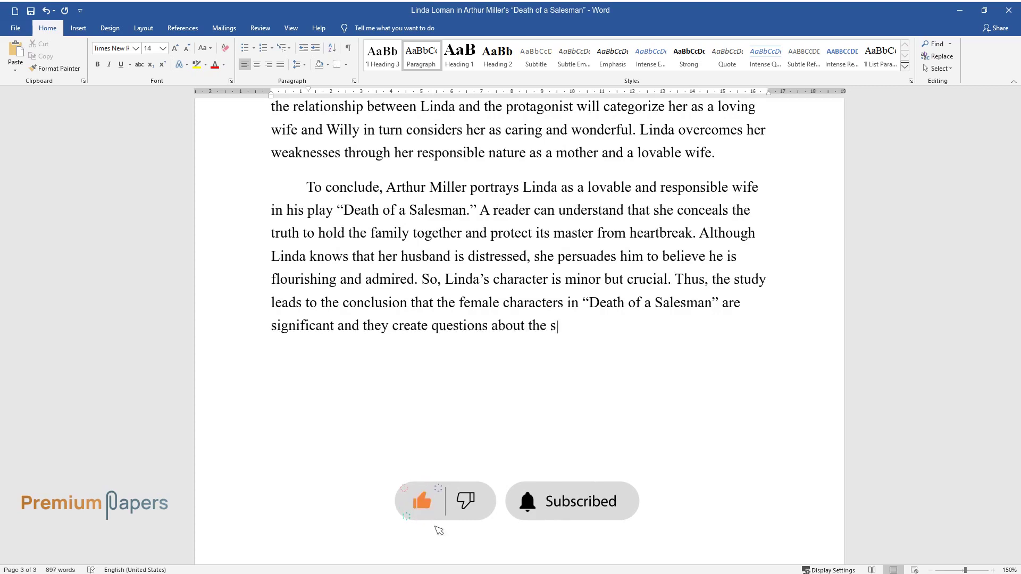
{"action": "type", "text": "ubjugated life of middle-class Ame"}
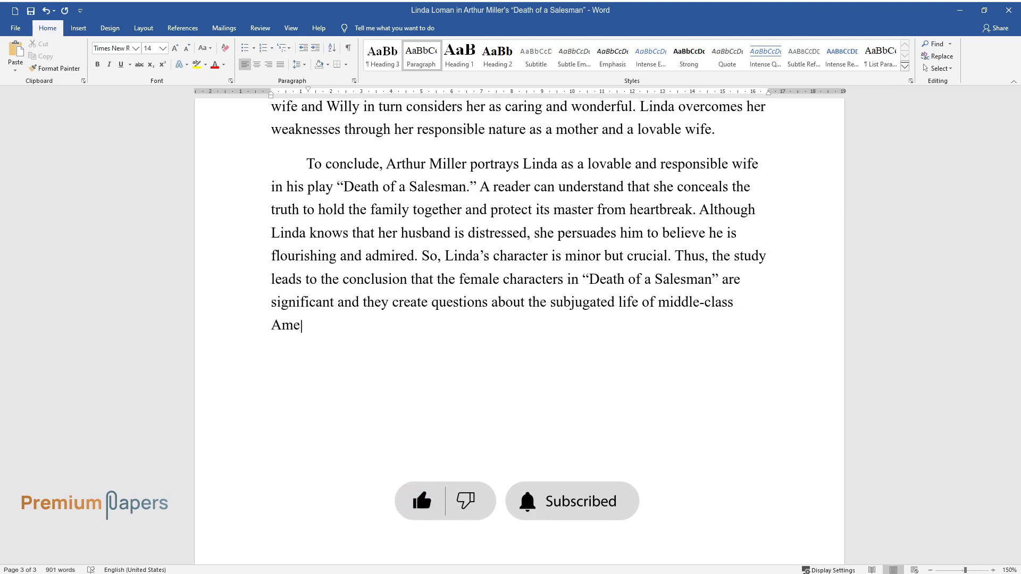